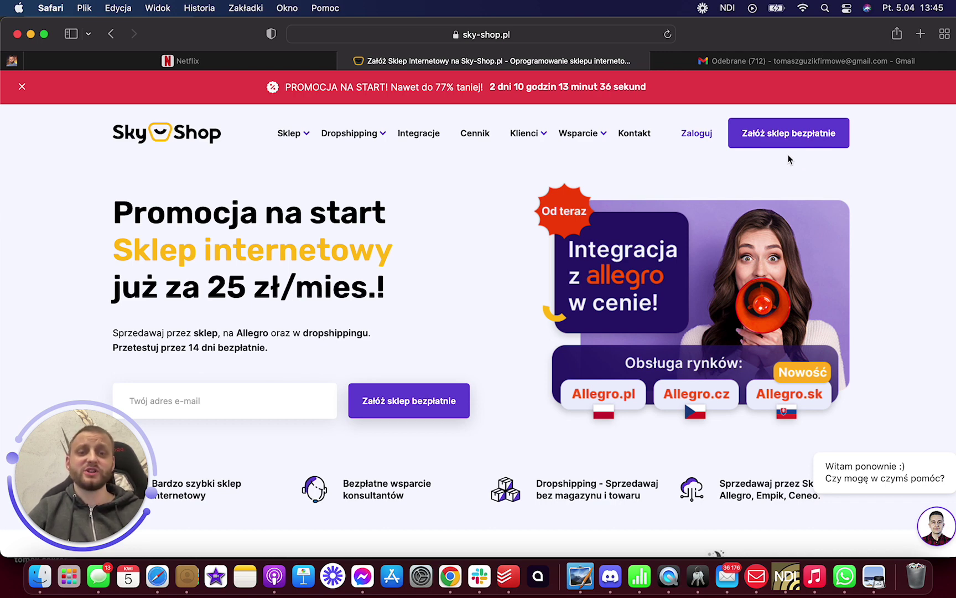
# - Start the free shop sign-up and replace the prefilled e-mail with your own address
pyautogui.click(781, 136)
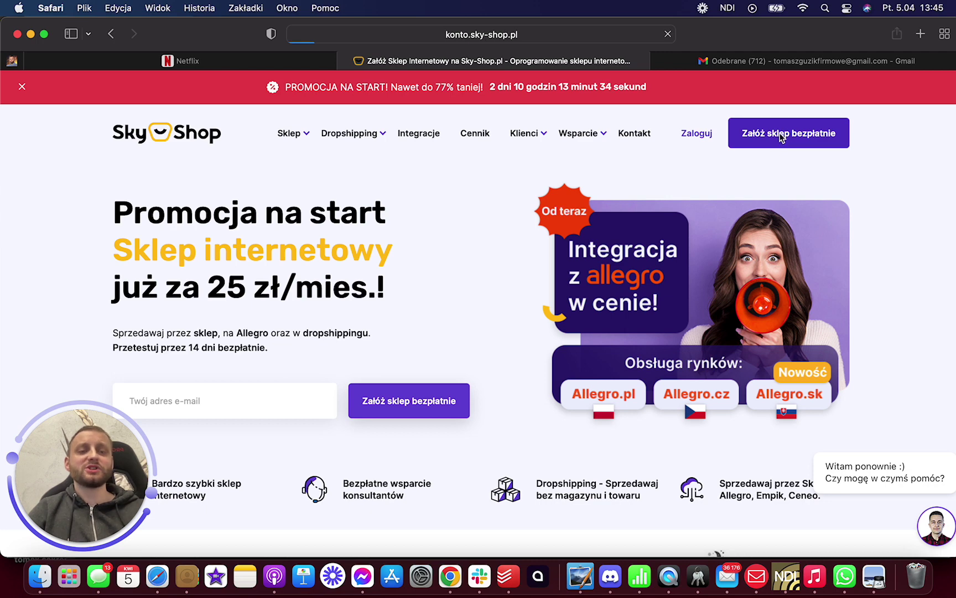
pyautogui.tripleClick(394, 305)
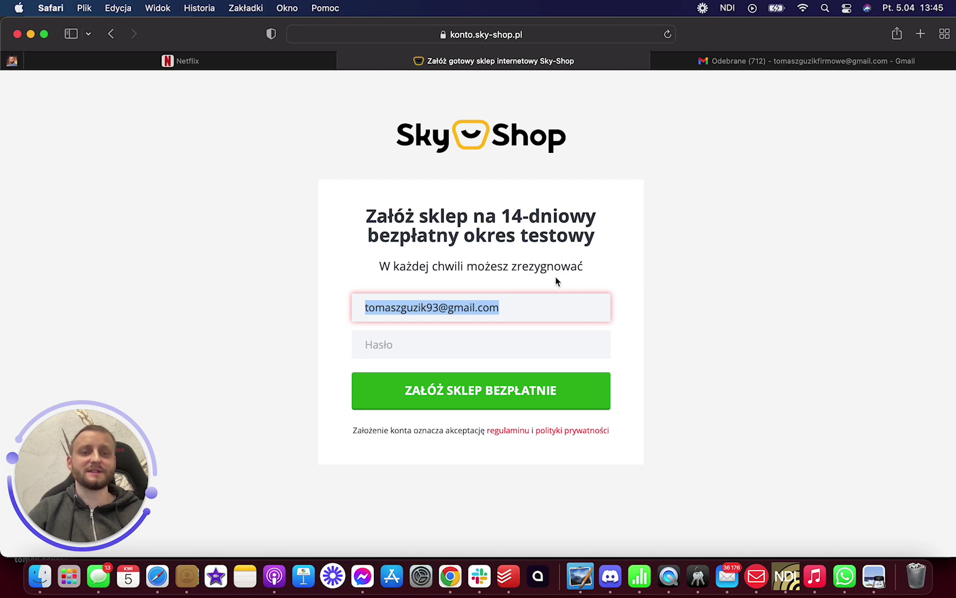
pyautogui.press('BackSpace')
pyautogui.write('tom')
pyautogui.press('BackSpace')
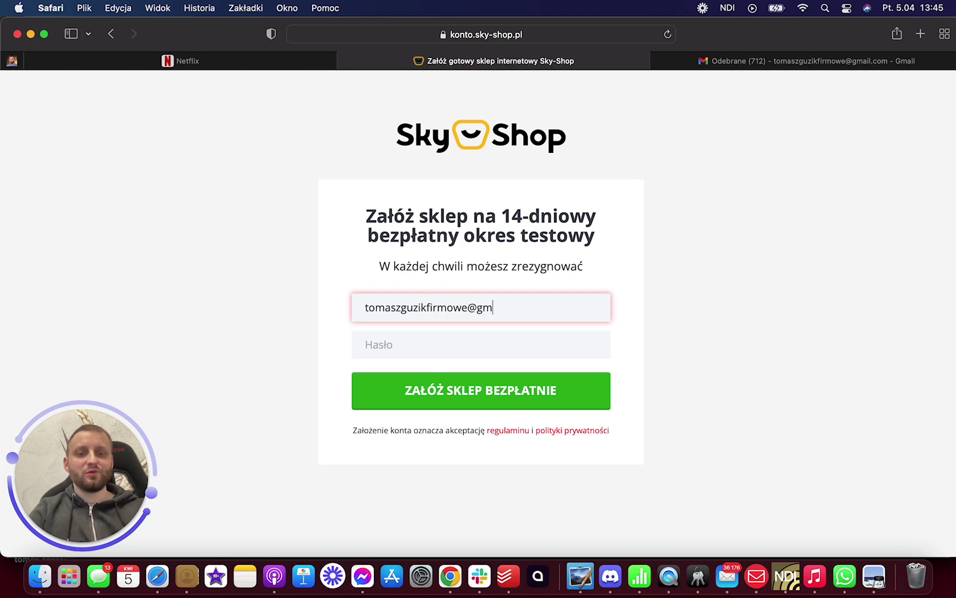
# - Enter your own password instead of the browser's suggestion and submit 'Załóż sklep bezpłatnie'
pyautogui.click(518, 344)
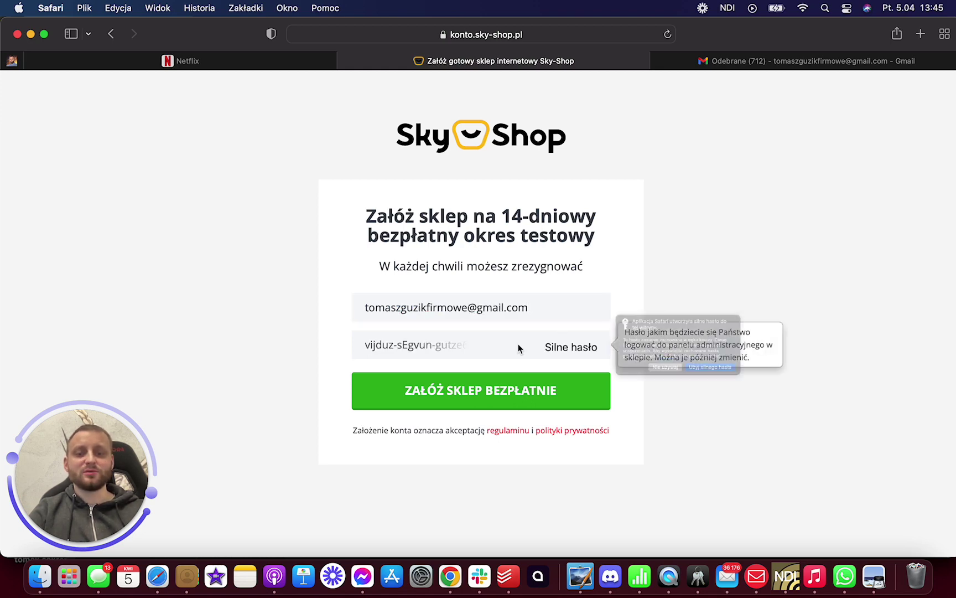
pyautogui.click(697, 382)
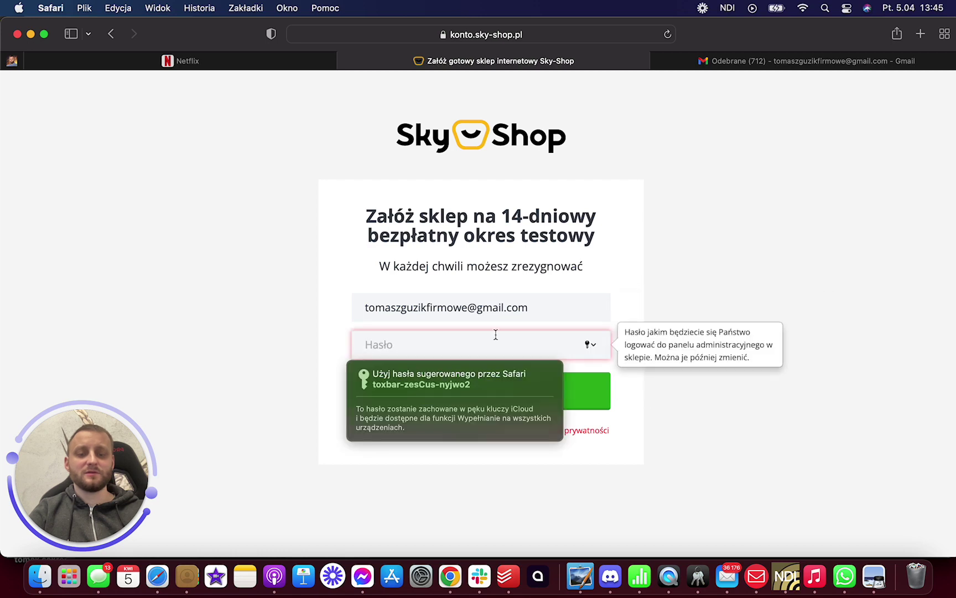
pyautogui.write('T')
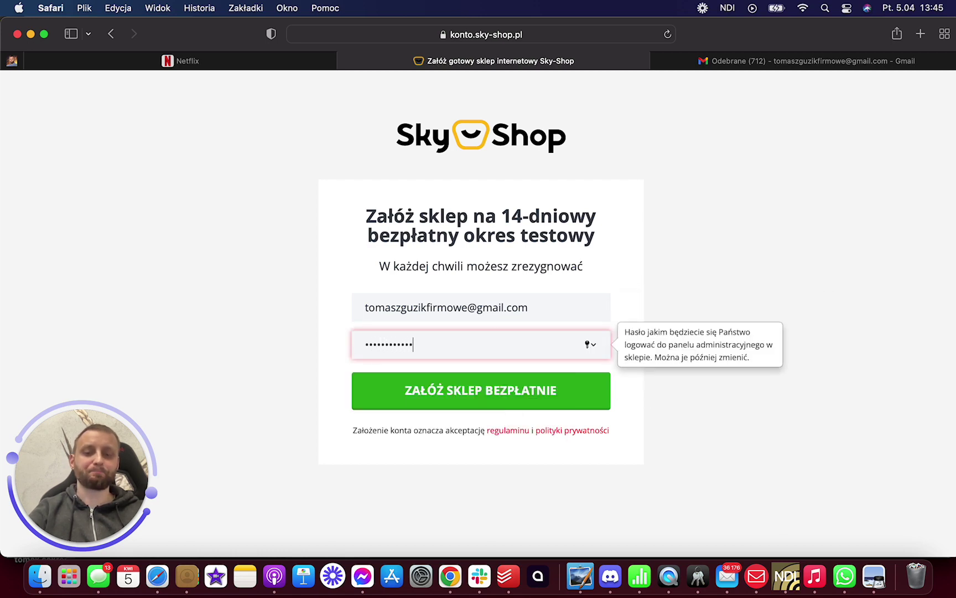
pyautogui.click(478, 394)
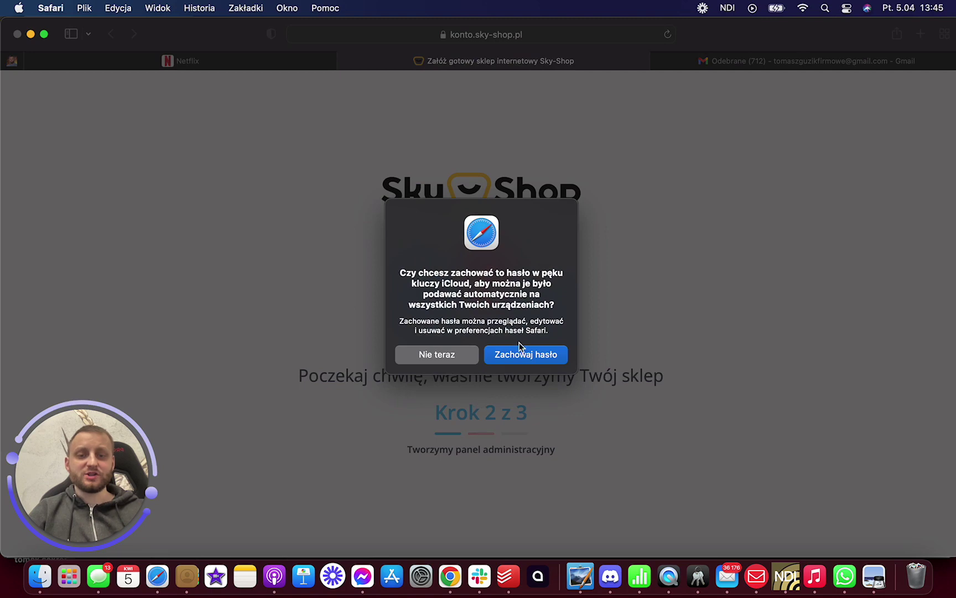
# - Answer the browser's save-password prompt so the new shop's admin panel loads
pyautogui.click(519, 352)
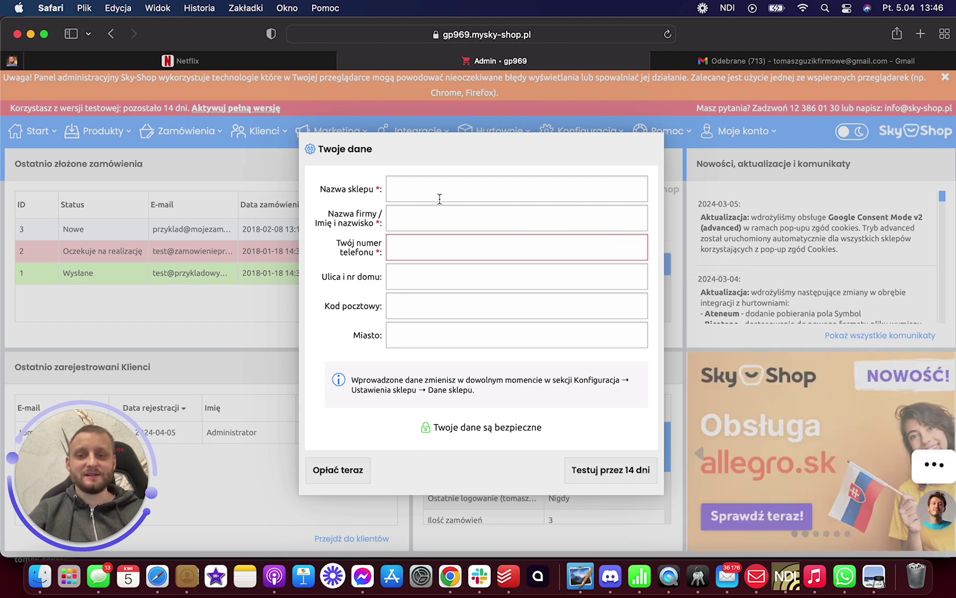
# - Enter shop name 'sklepzkwiatkami', company, phone, street, postal code and city, then start the 14-day trial
pyautogui.click(412, 191)
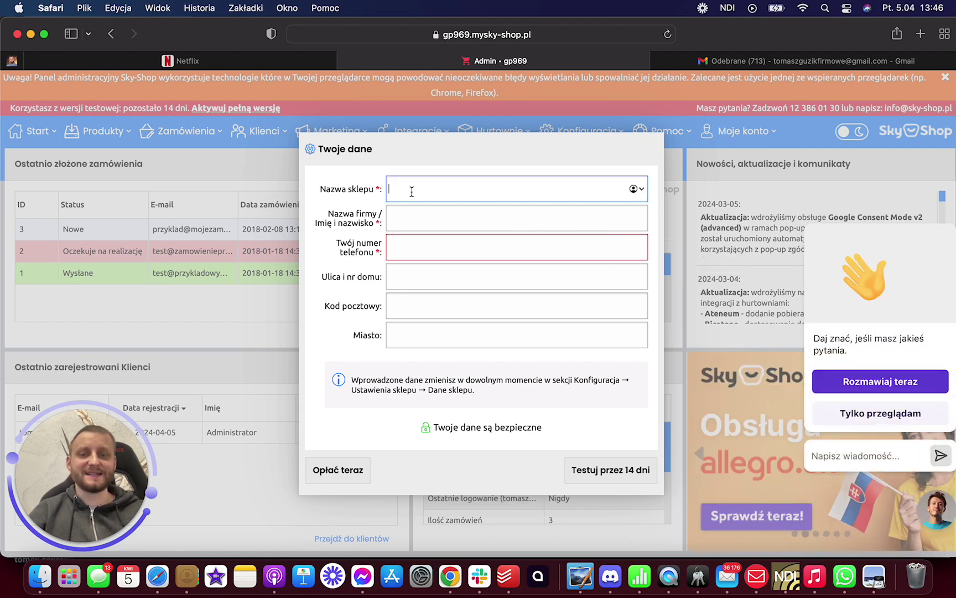
pyautogui.write('sklepzkwiatkami')
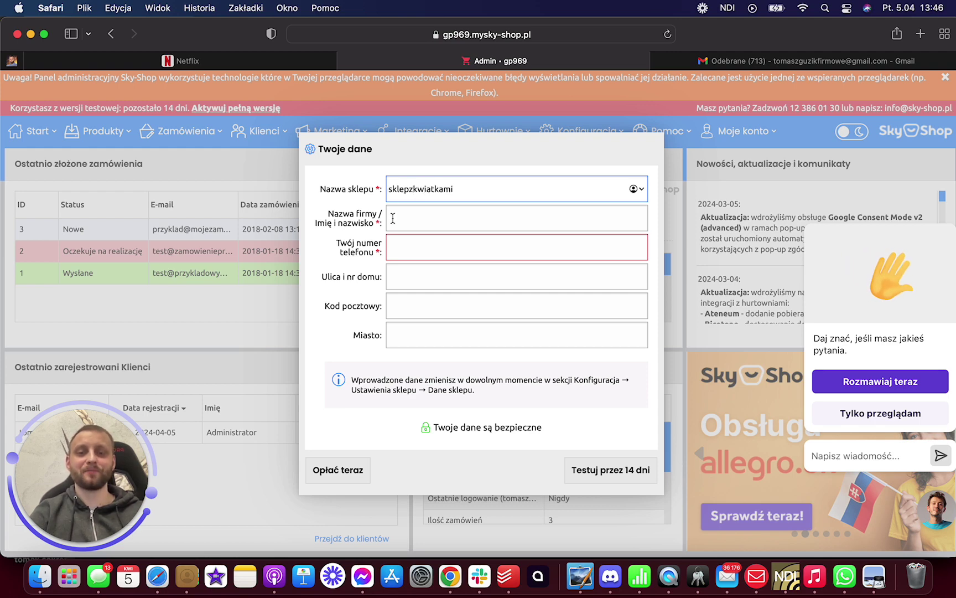
pyautogui.click(413, 219)
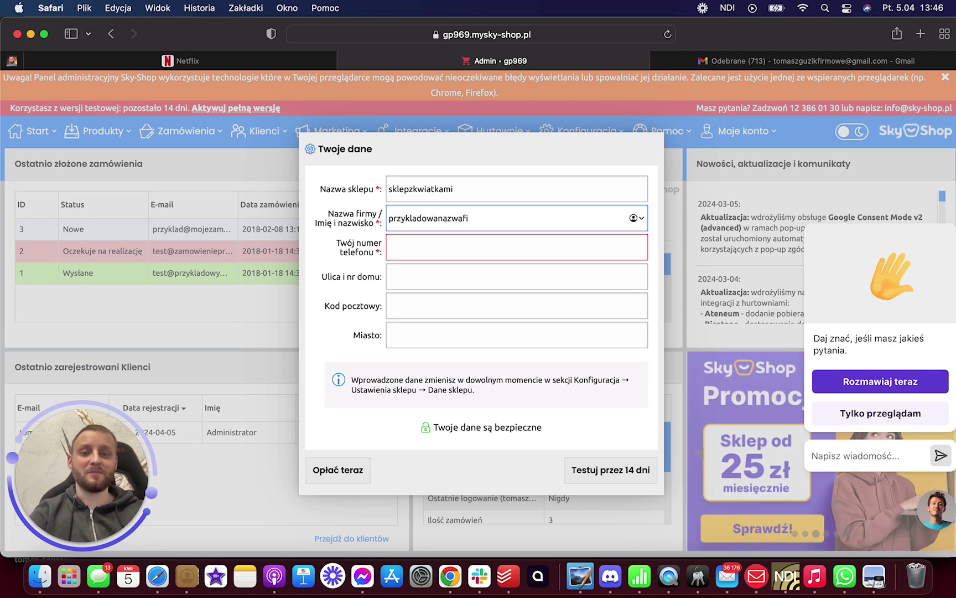
pyautogui.click(410, 251)
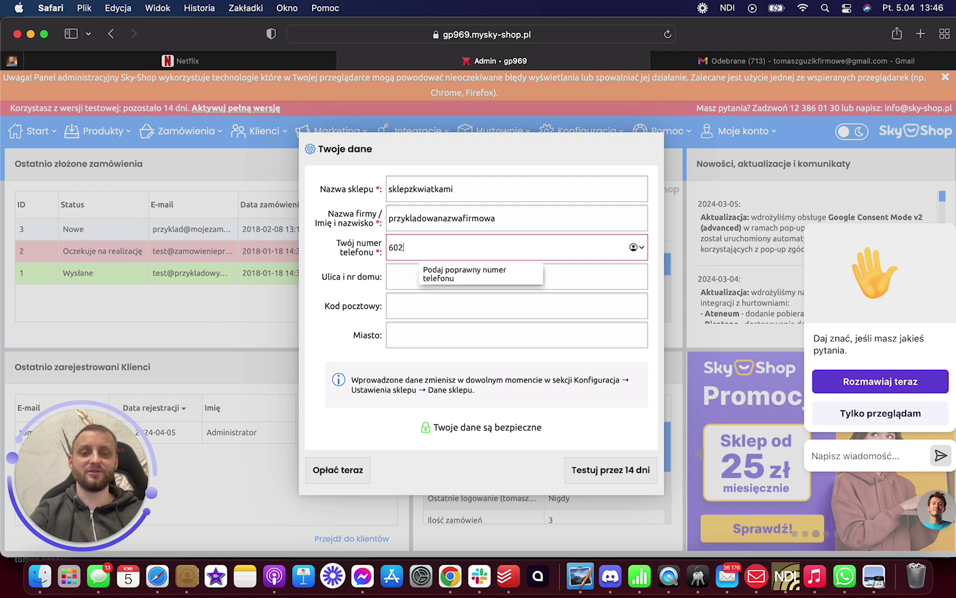
pyautogui.click(396, 279)
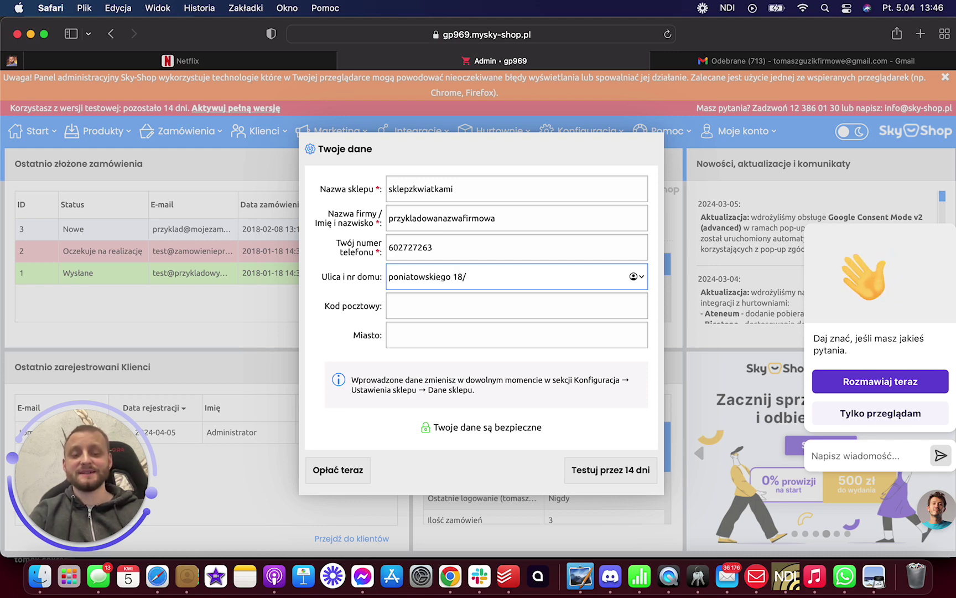
pyautogui.click(412, 311)
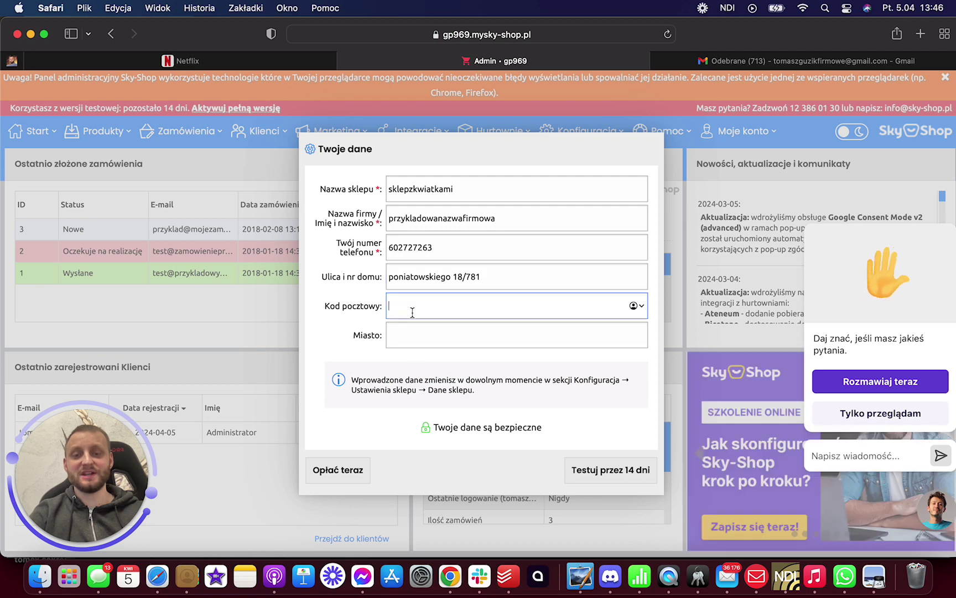
pyautogui.write('01-774')
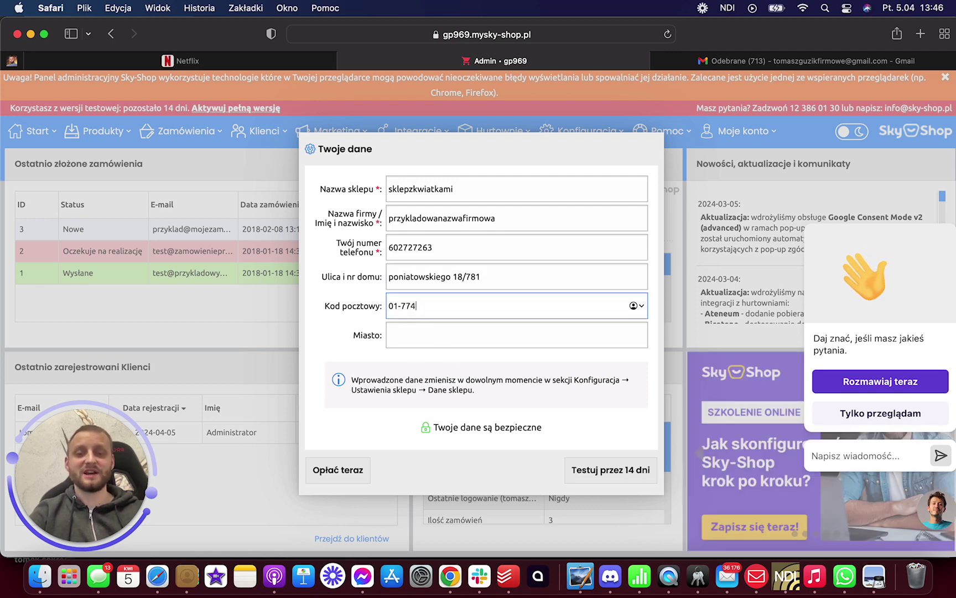
pyautogui.click(432, 339)
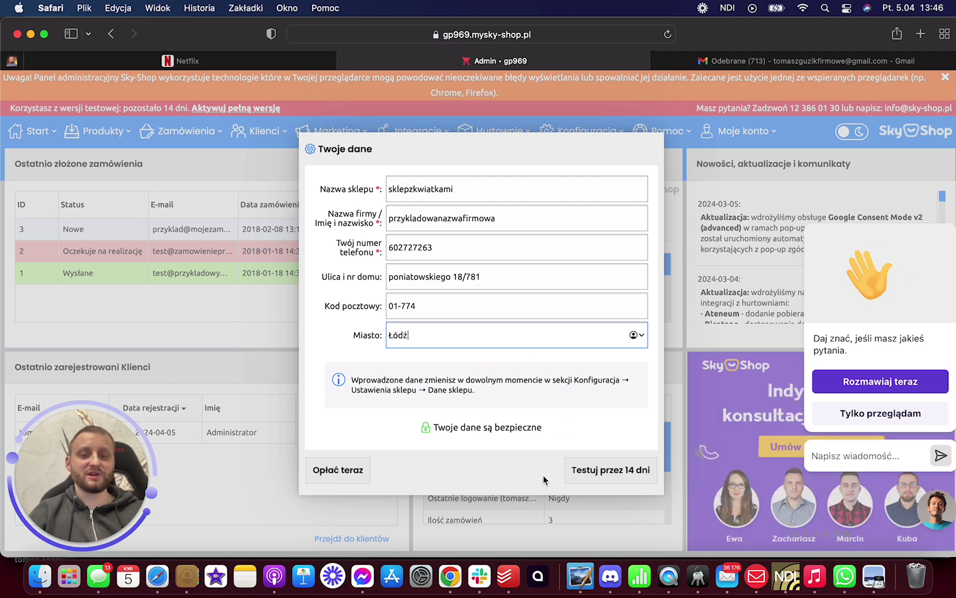
pyautogui.click(624, 469)
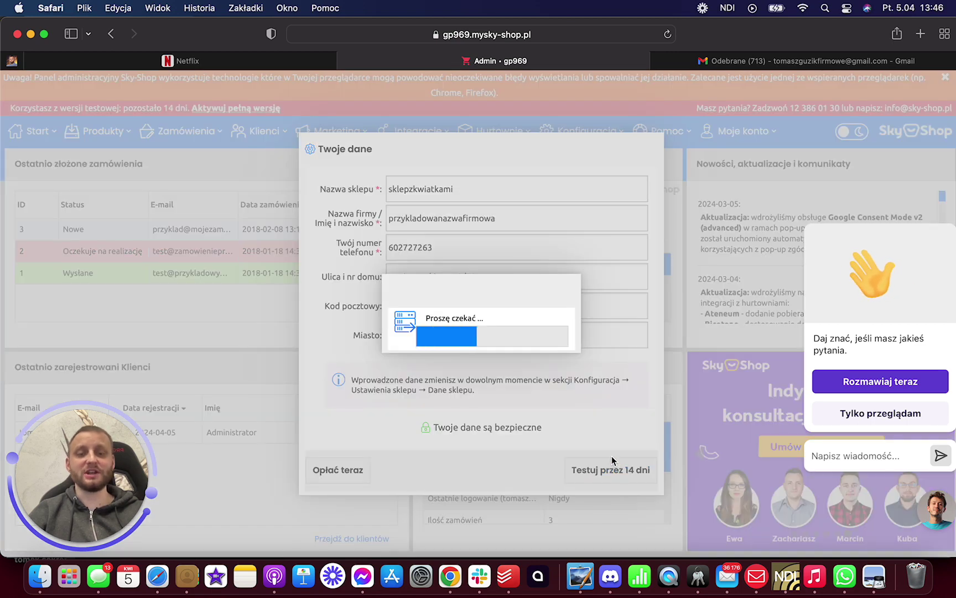
# - Page through the configuration assistant, close it and acknowledge the Informacja notice
pyautogui.scroll(-2, 593, 286)
pyautogui.scroll(-4, 593, 287)
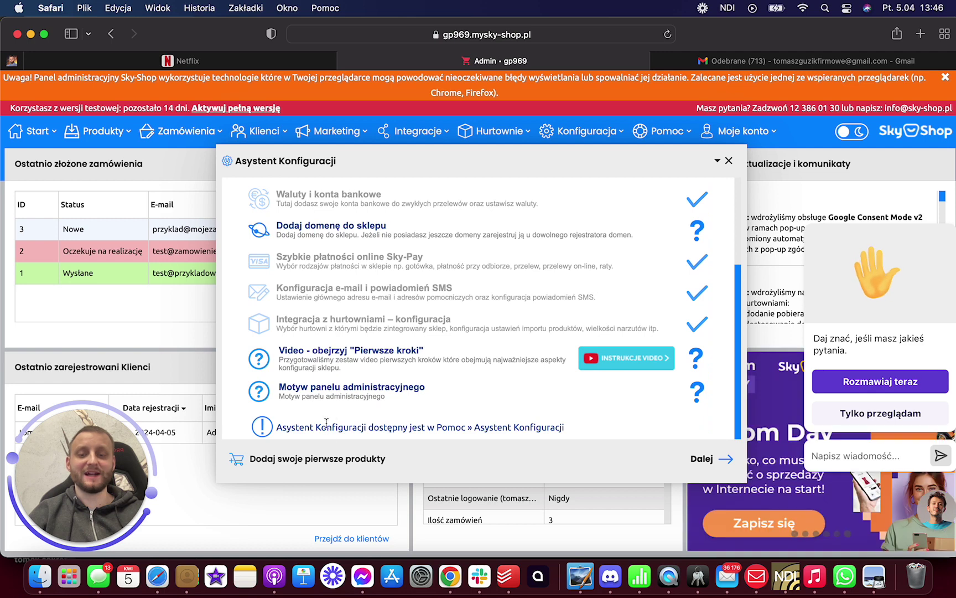
pyautogui.click(691, 460)
pyautogui.scroll(-2, 626, 342)
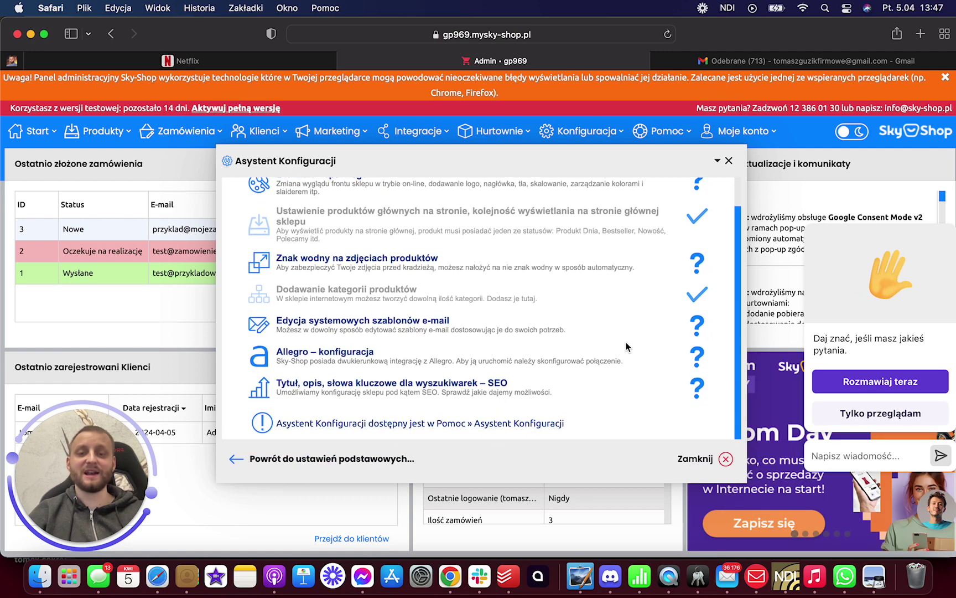
pyautogui.scroll(2, 418, 343)
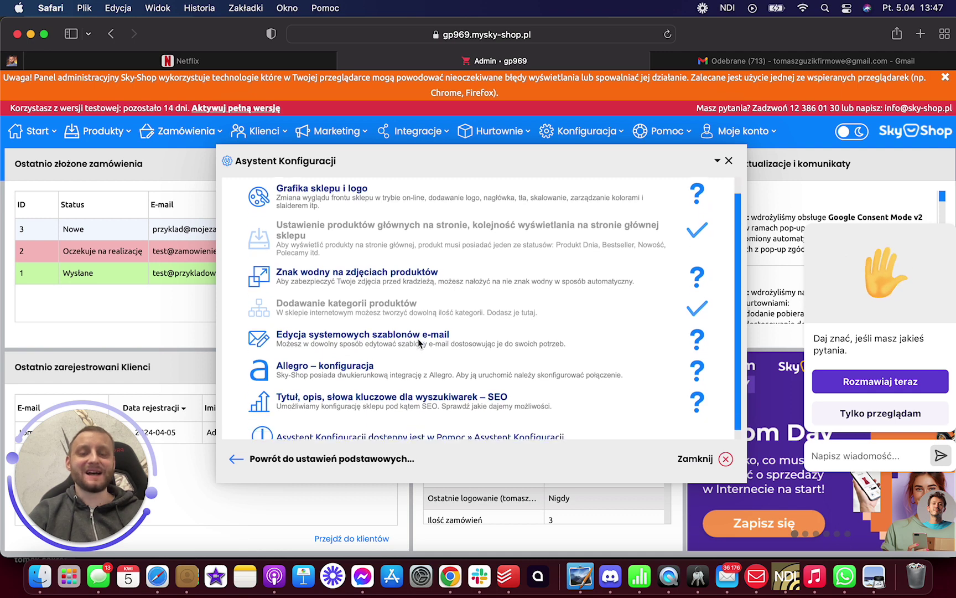
pyautogui.scroll(-2, 427, 342)
pyautogui.click(695, 459)
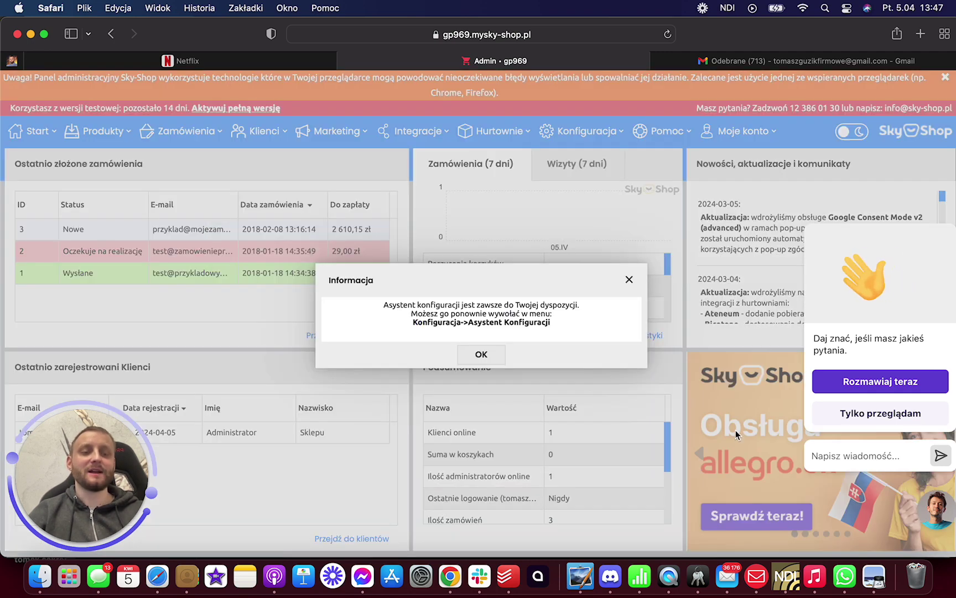
pyautogui.click(488, 359)
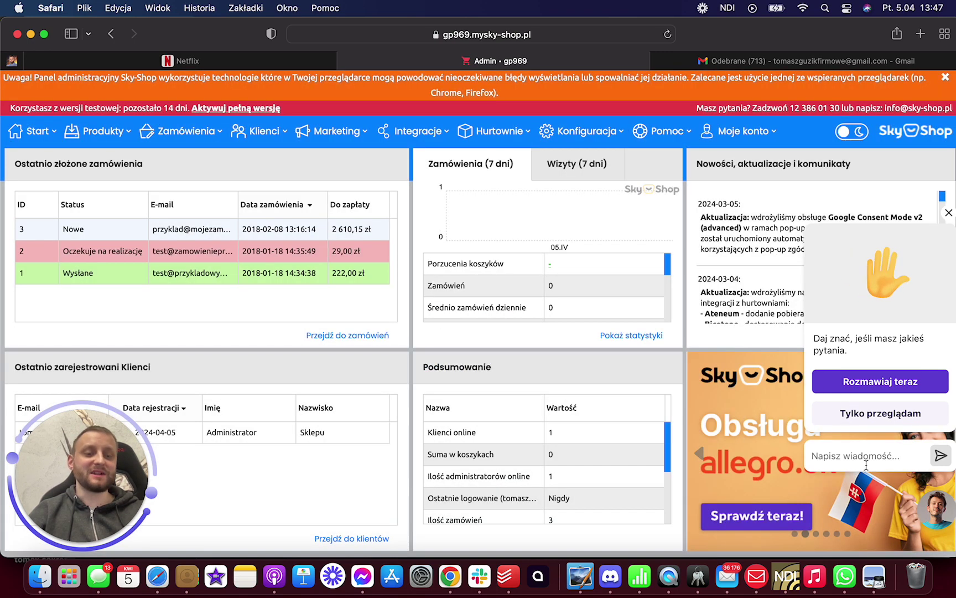
# - Start a support chat, then end it and minimise the LiveChat window
pyautogui.click(869, 386)
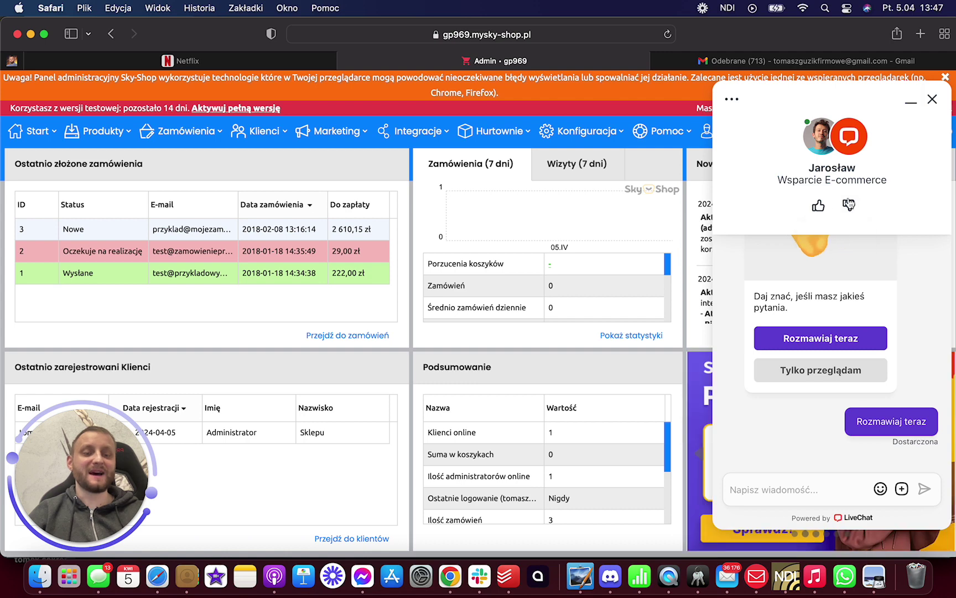
pyautogui.click(932, 99)
pyautogui.click(859, 227)
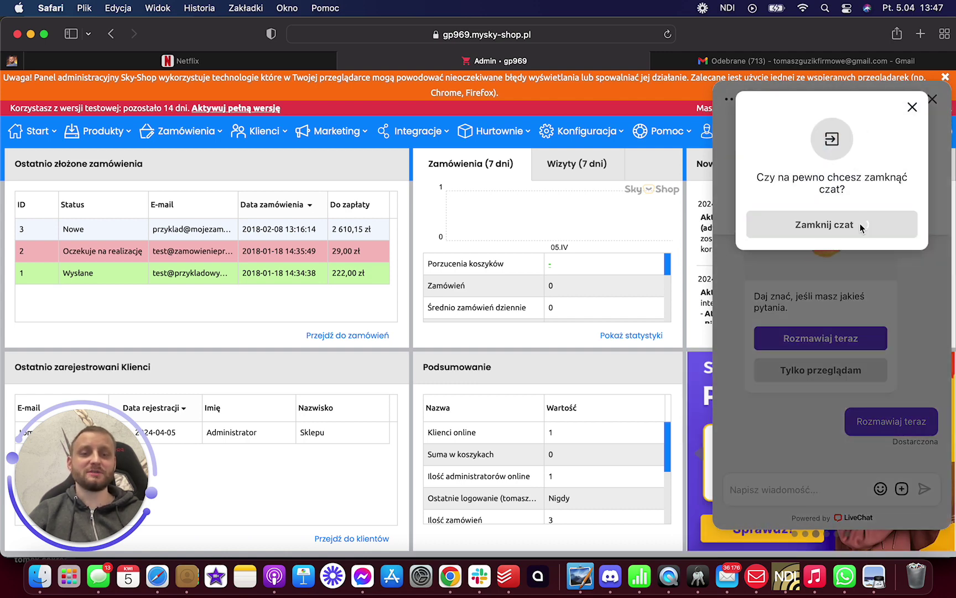
pyautogui.click(932, 101)
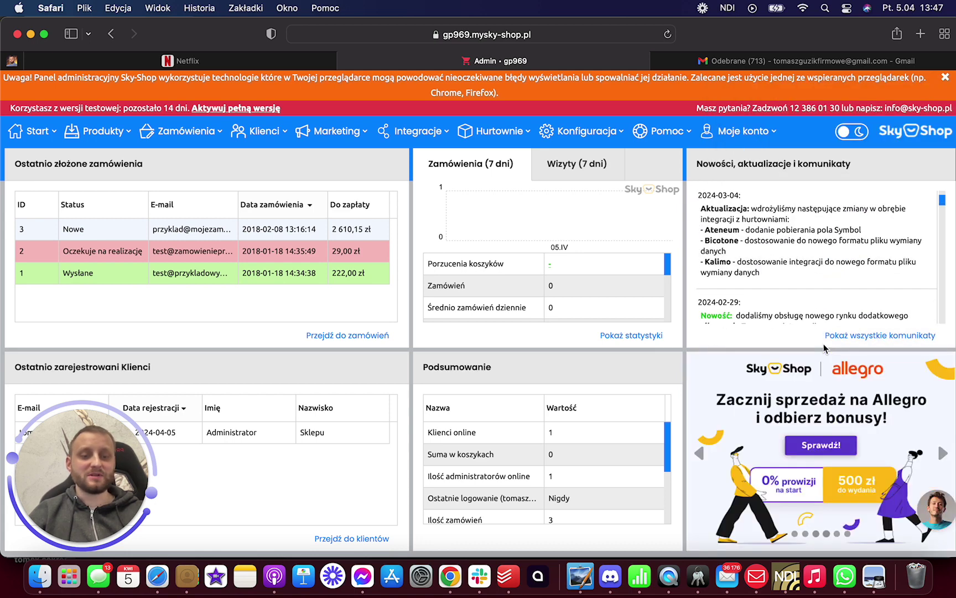
# - Open 'Strona główna sklepu' from the Start menu to view the storefront
pyautogui.scroll(3, 798, 306)
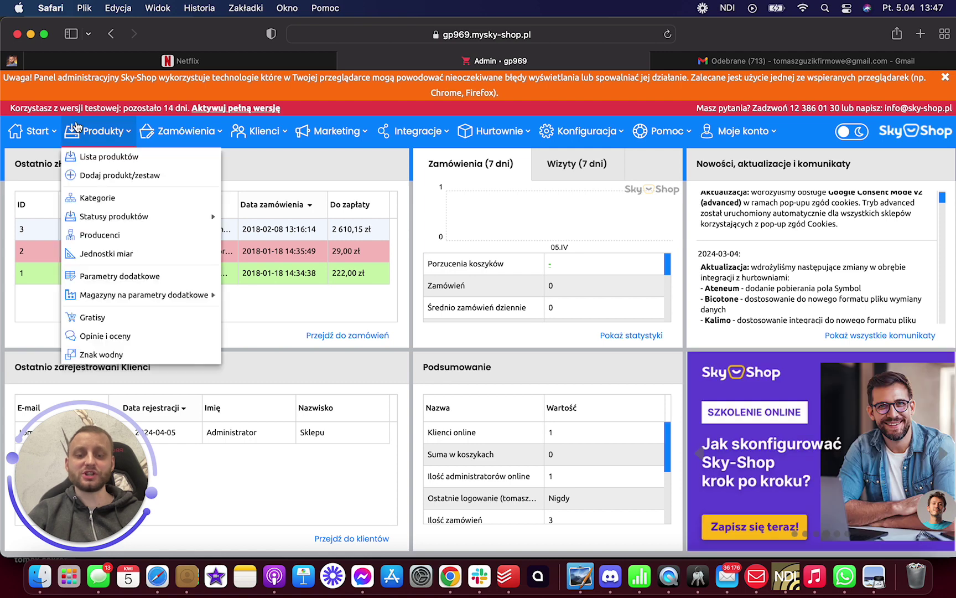
pyautogui.moveTo(31, 137)
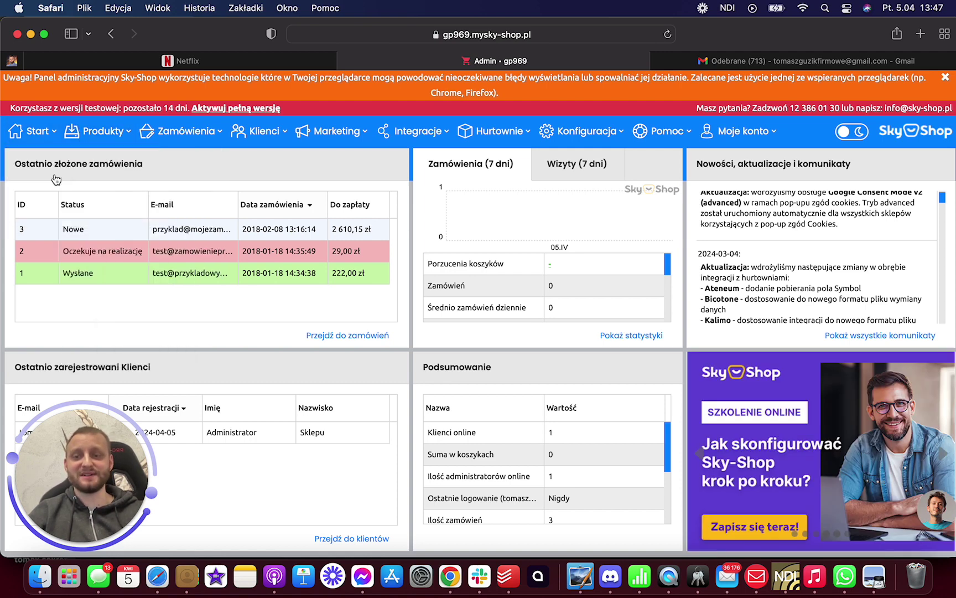
pyautogui.click(55, 176)
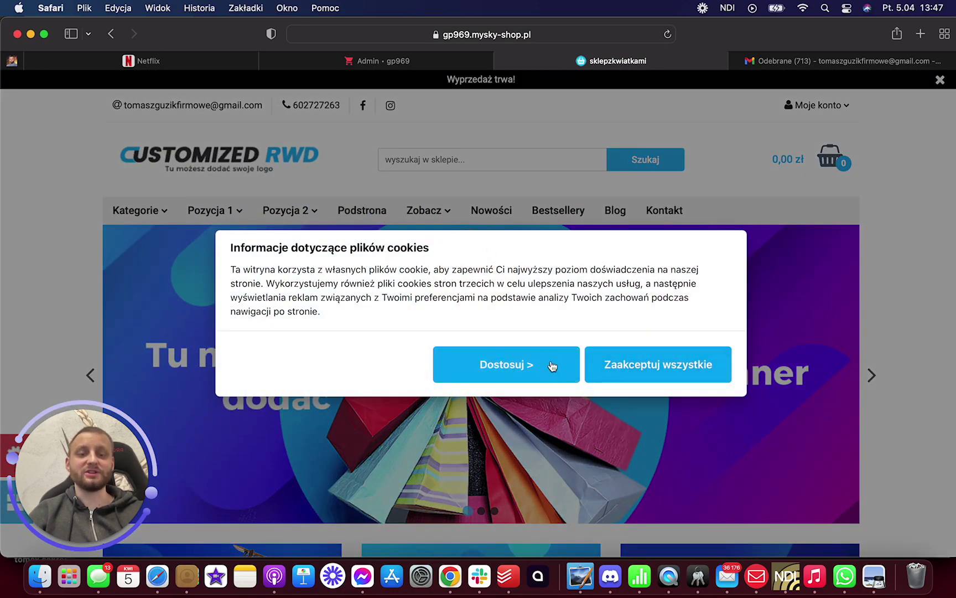
# - Accept all cookies and scroll through the storefront from header to footer
pyautogui.click(609, 366)
pyautogui.scroll(-10, 615, 348)
pyautogui.scroll(3, 615, 349)
pyautogui.scroll(10, 614, 346)
pyautogui.scroll(-2, 615, 346)
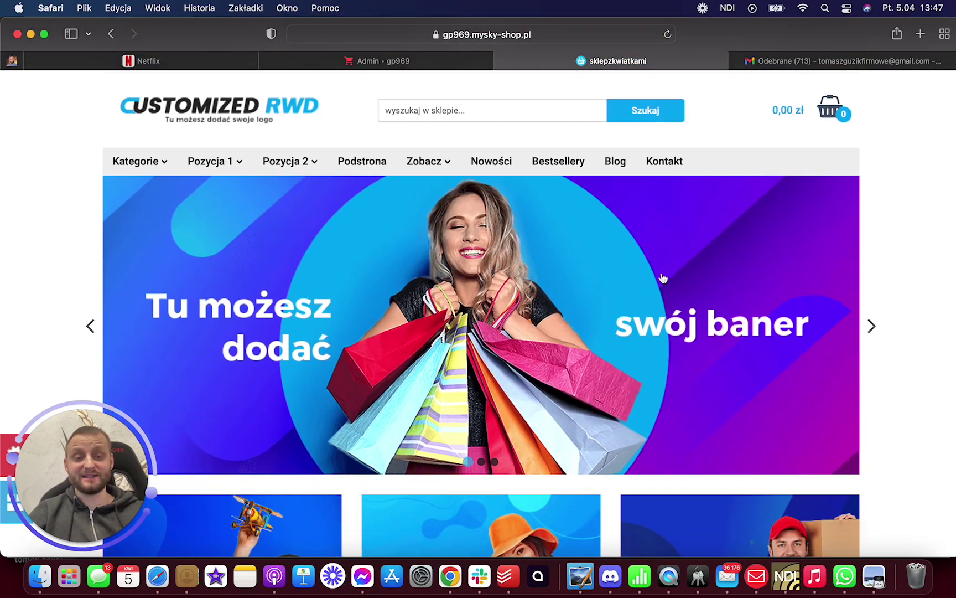
pyautogui.scroll(-3, 728, 272)
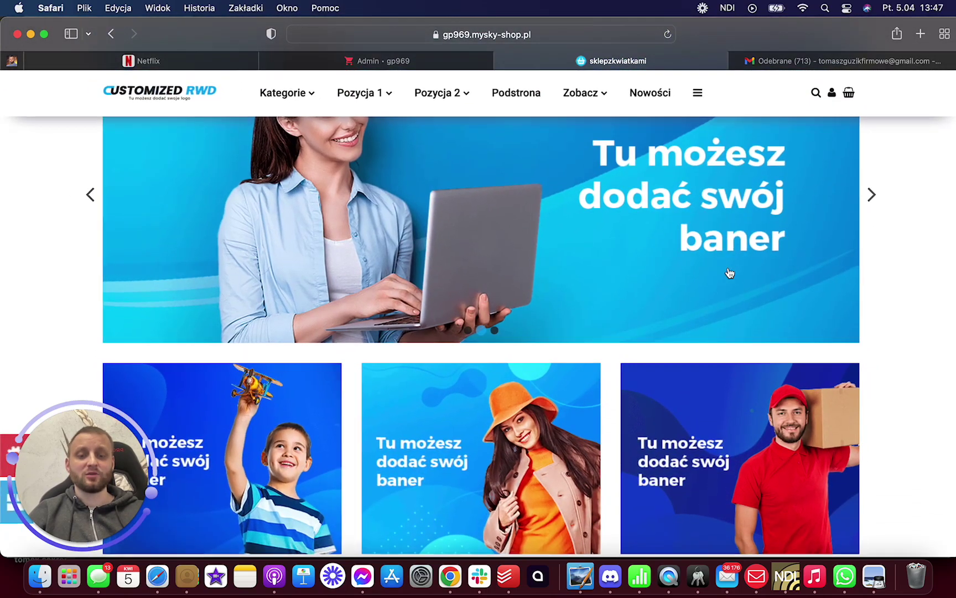
pyautogui.scroll(-5, 553, 294)
pyautogui.scroll(-5, 546, 337)
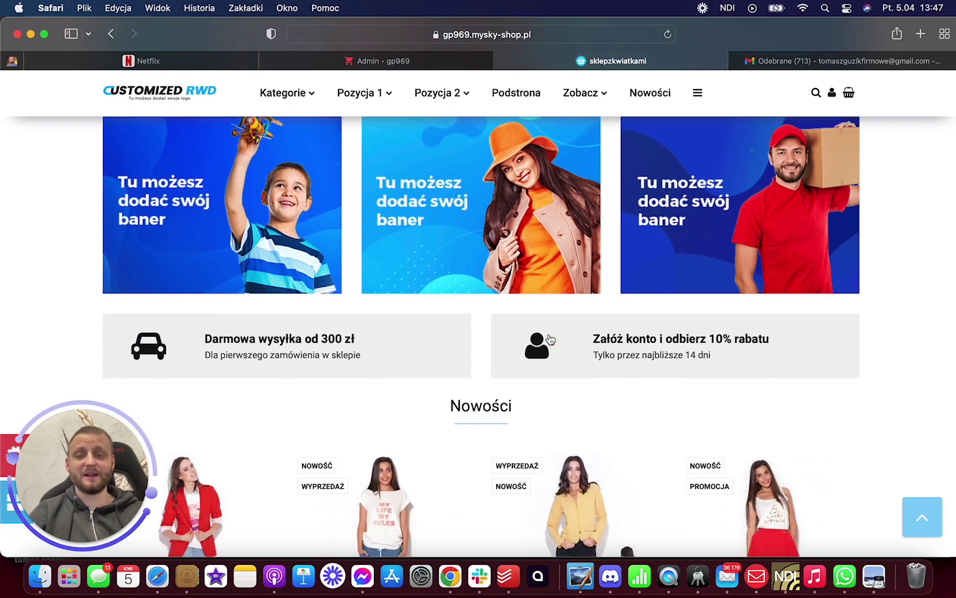
pyautogui.scroll(-20, 471, 307)
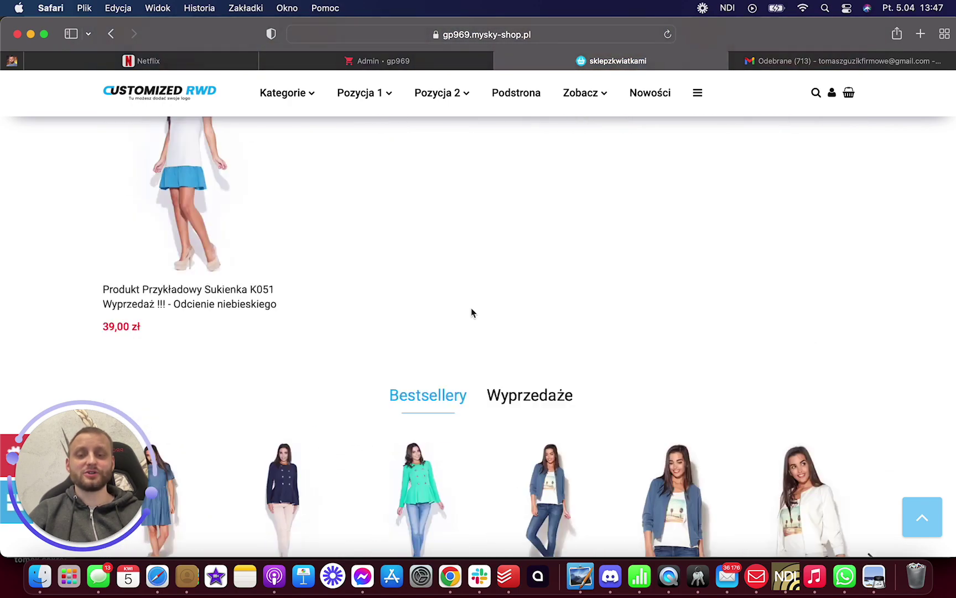
pyautogui.scroll(10, 471, 313)
pyautogui.scroll(-20, 470, 311)
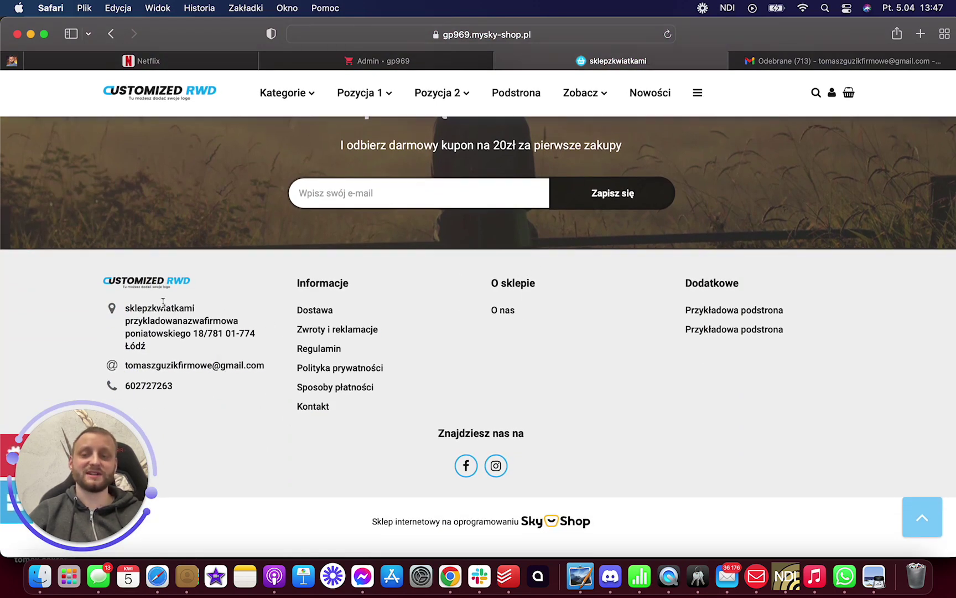
pyautogui.scroll(8, 423, 369)
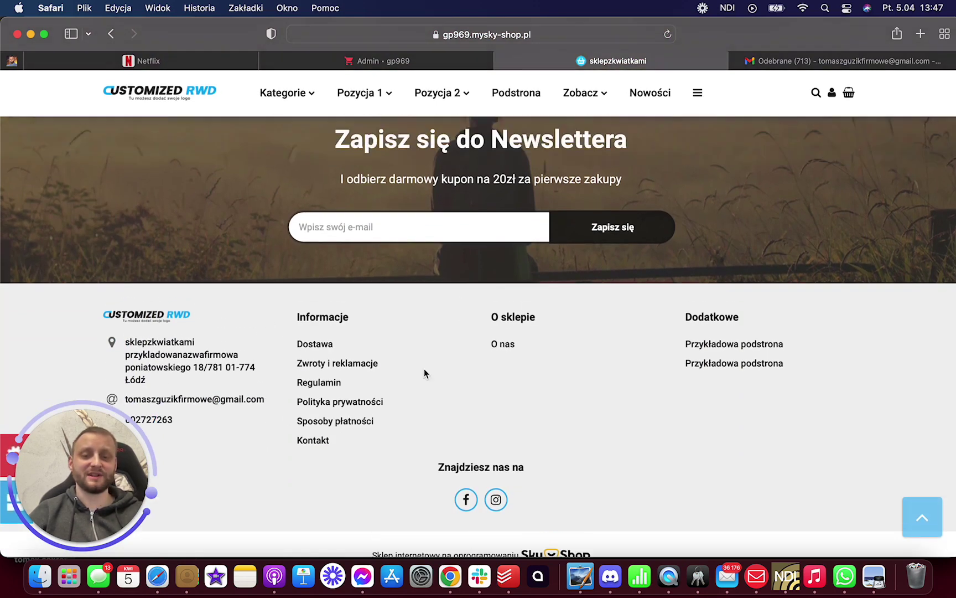
pyautogui.scroll(-10, 425, 374)
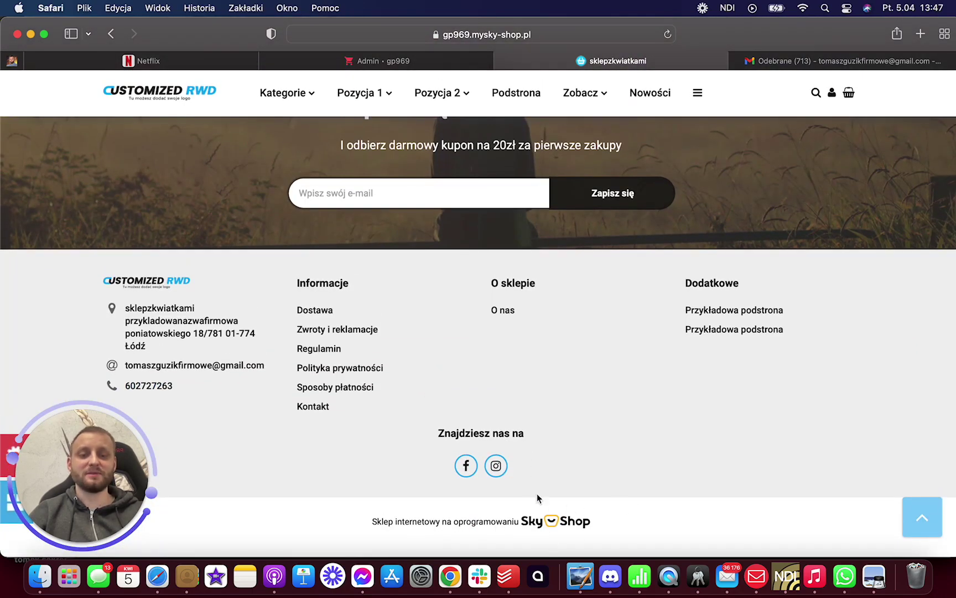
pyautogui.scroll(20, 498, 387)
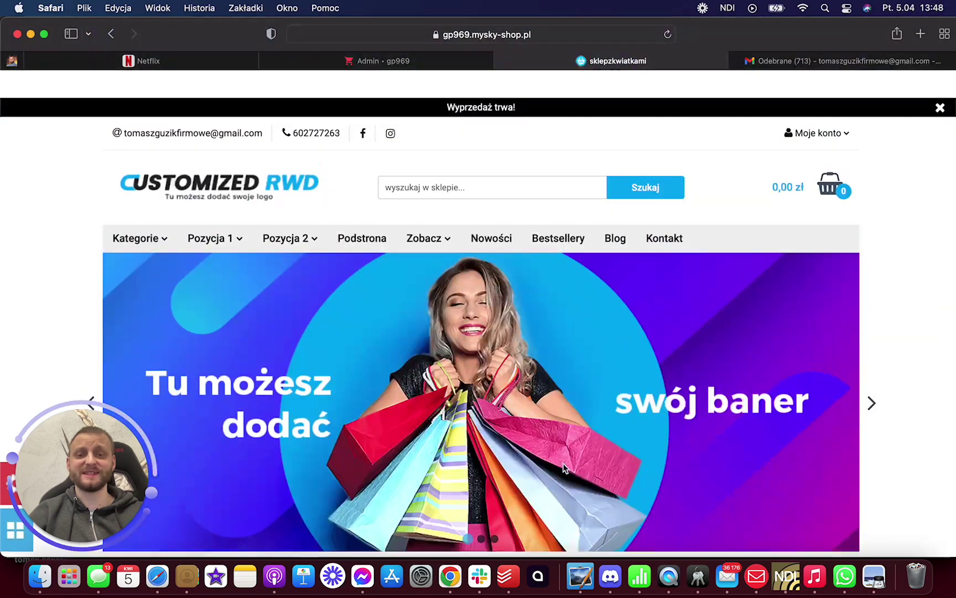
pyautogui.scroll(-5, 420, 299)
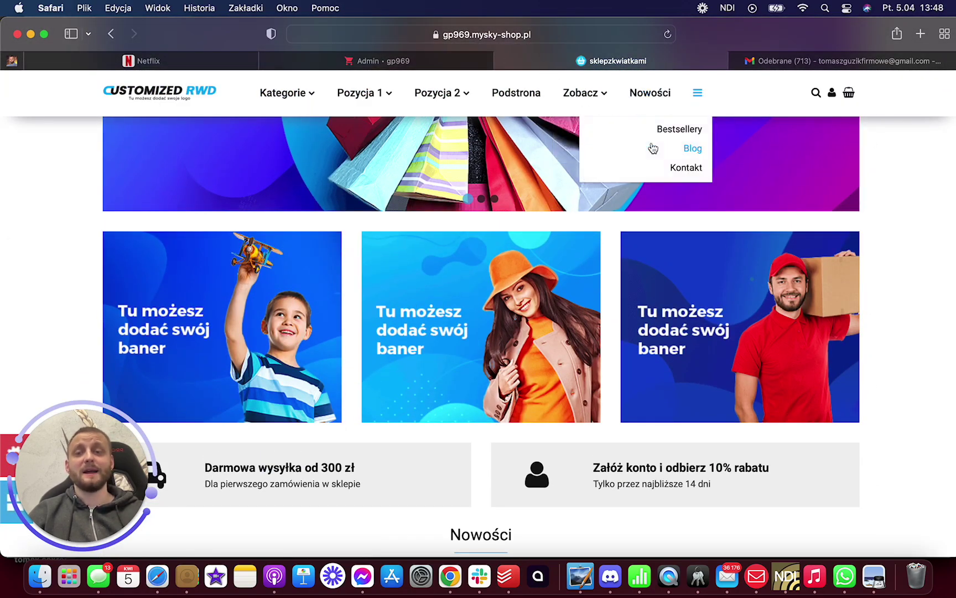
pyautogui.scroll(5, 636, 139)
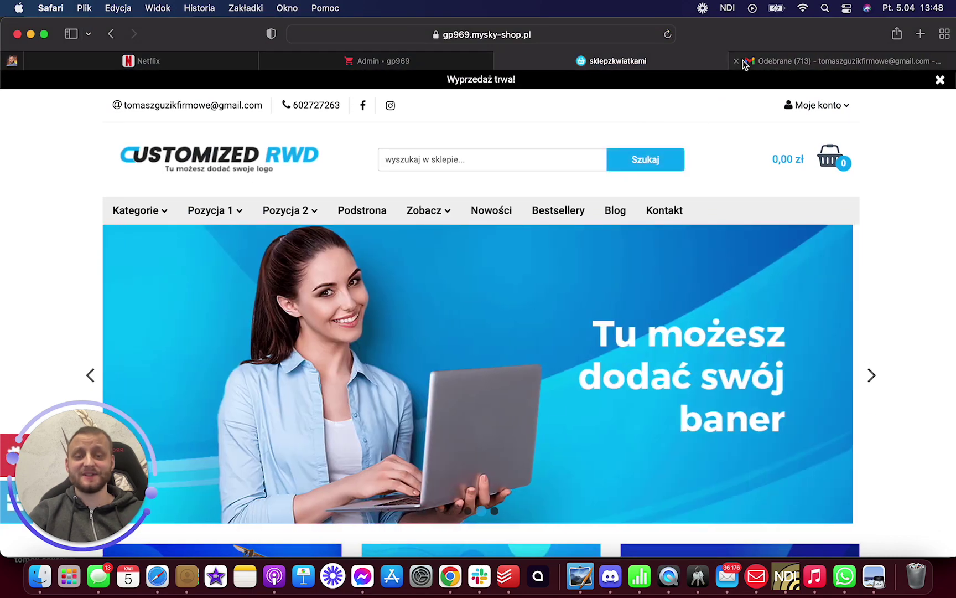
pyautogui.scroll(-8, 700, 133)
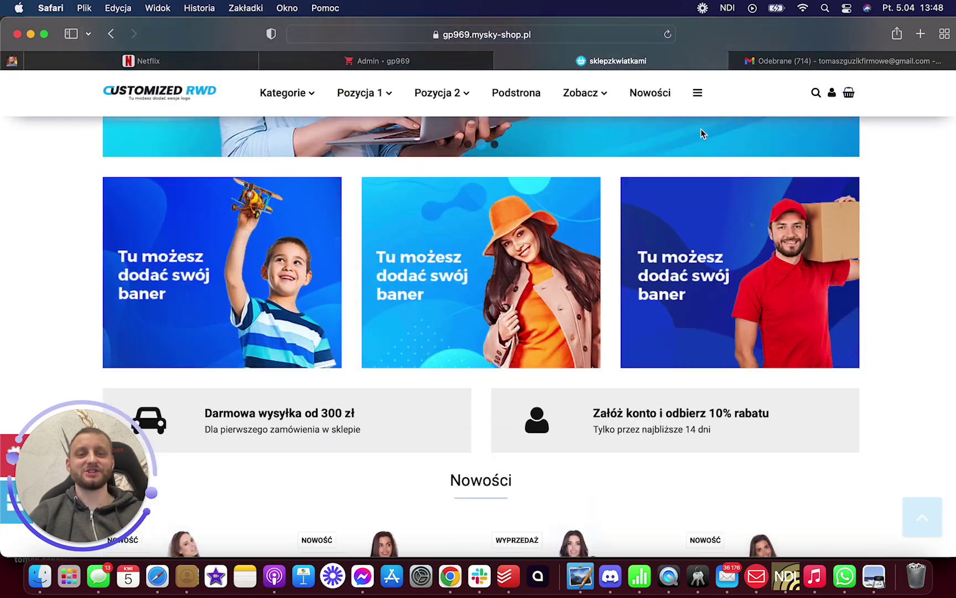
pyautogui.scroll(10, 722, 193)
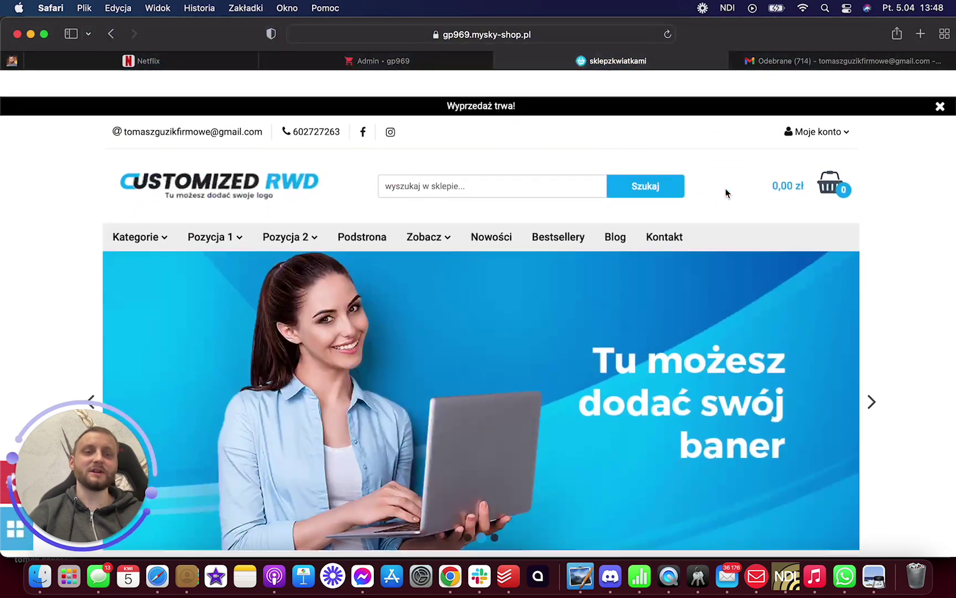
# - Check the empty shopping cart, dismiss its notice, and return to the Admin · gp969 tab
pyautogui.moveTo(819, 105)
pyautogui.moveTo(828, 161)
pyautogui.click(737, 265)
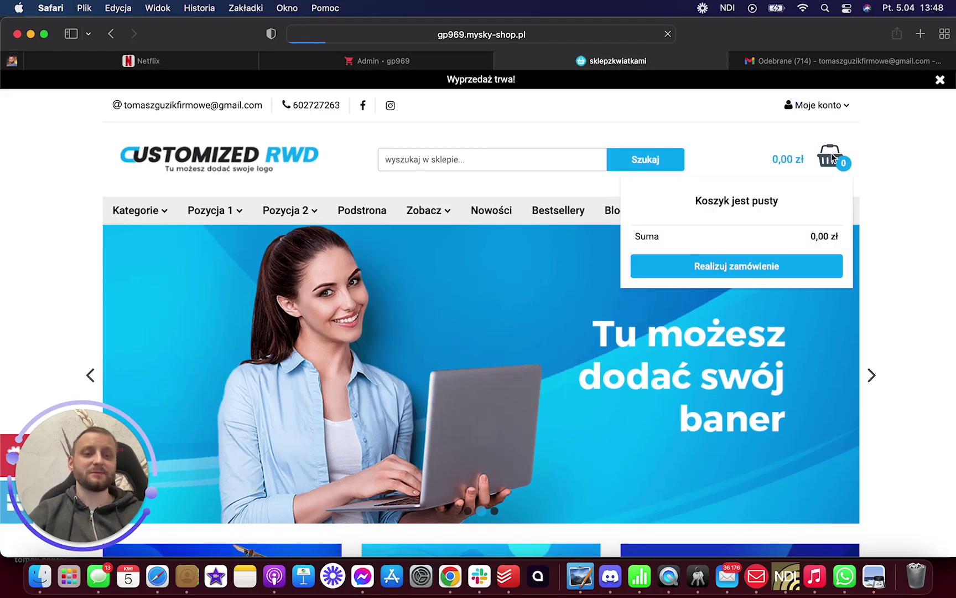
pyautogui.click(480, 397)
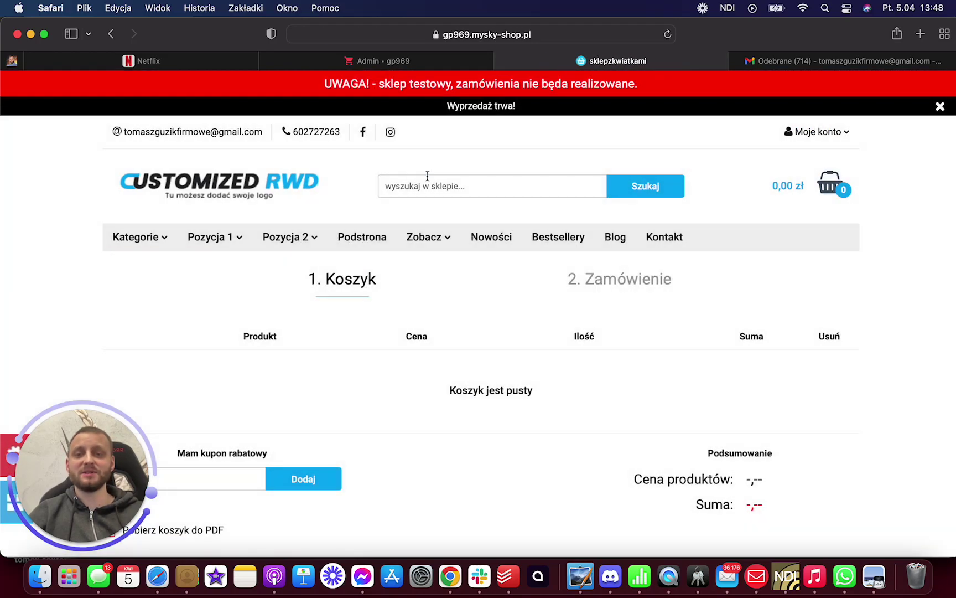
pyautogui.click(426, 67)
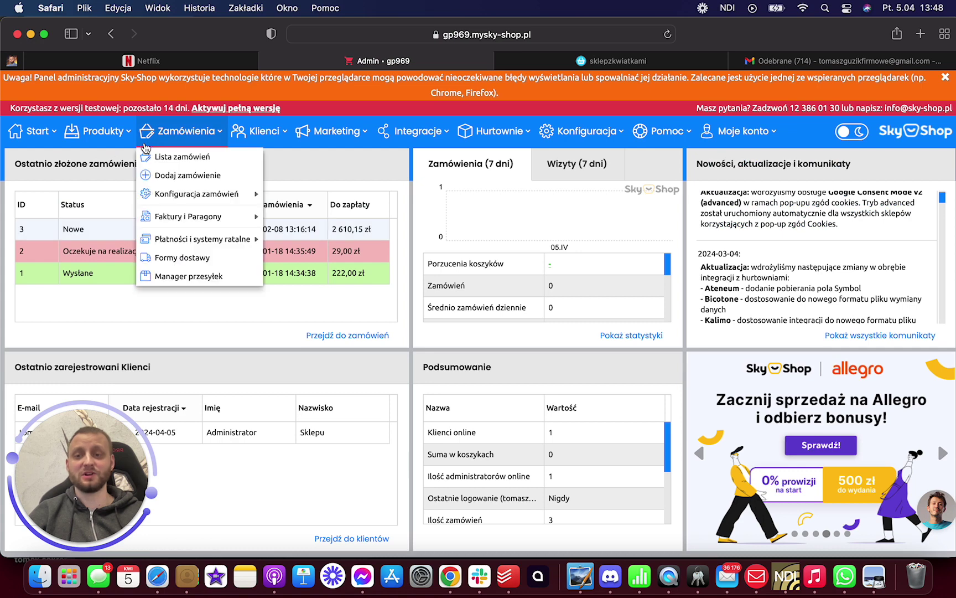
# - Start a new product via Produkty > Dodaj produkt/zestaw and scroll its default basic data
pyautogui.moveTo(104, 138)
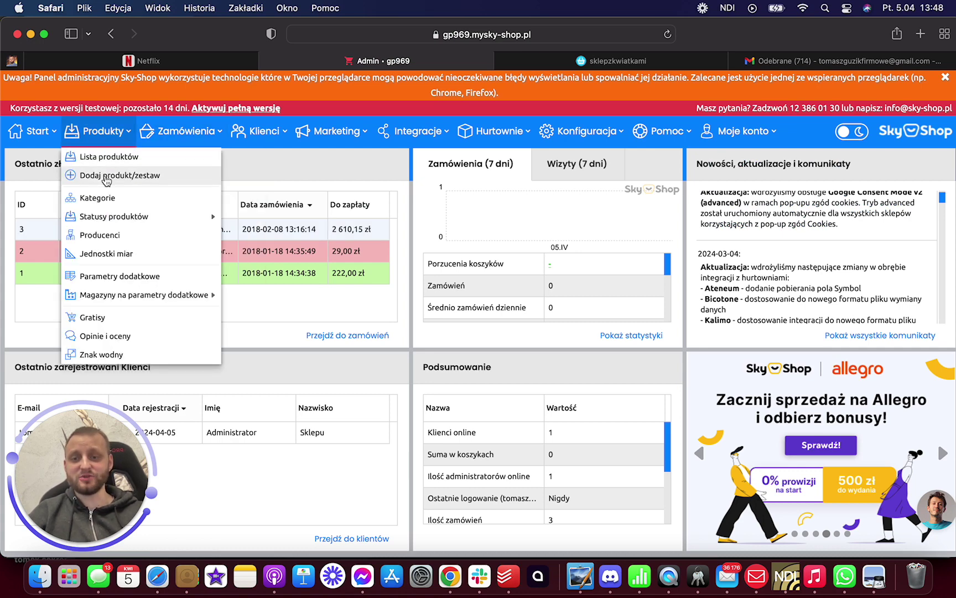
pyautogui.click(106, 178)
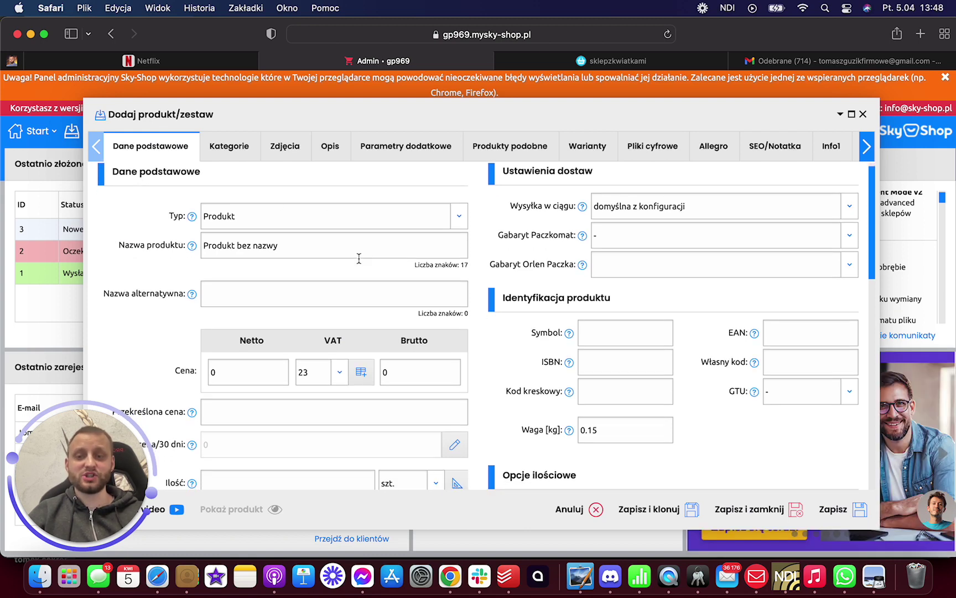
pyautogui.scroll(-5, 358, 258)
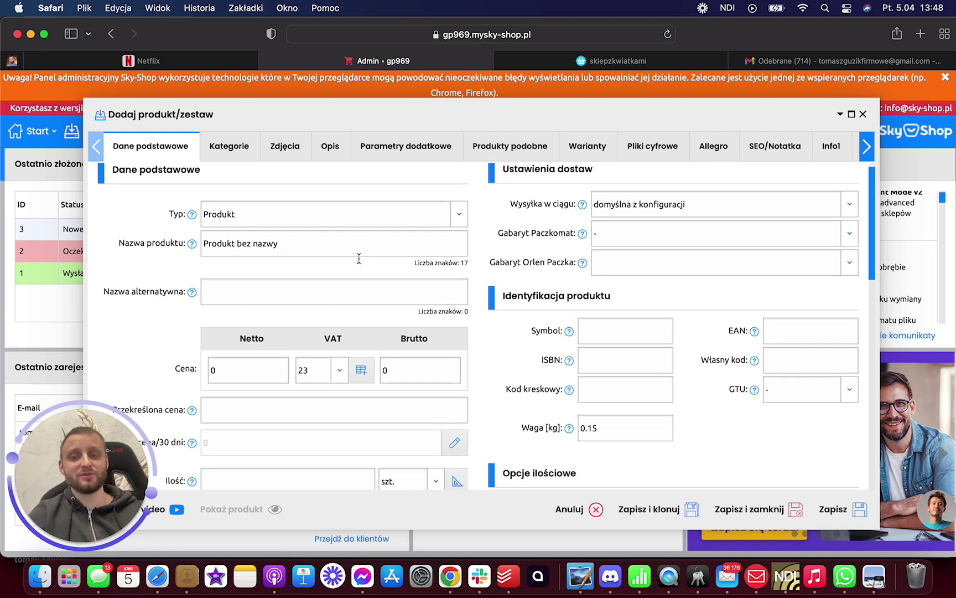
pyautogui.scroll(-4, 263, 284)
pyautogui.scroll(-14, 279, 264)
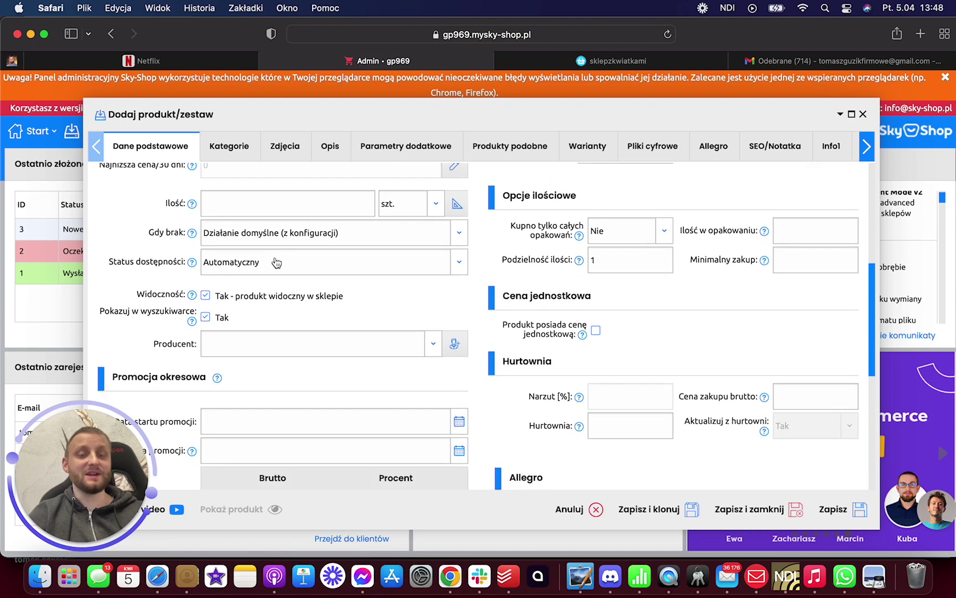
pyautogui.scroll(-8, 274, 256)
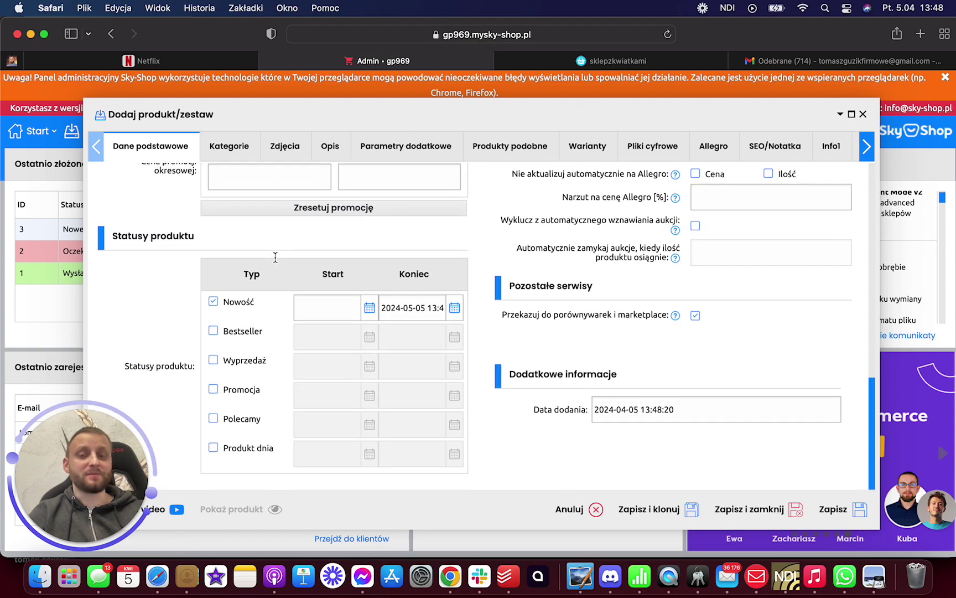
pyautogui.scroll(20, 274, 257)
pyautogui.scroll(-1, 675, 261)
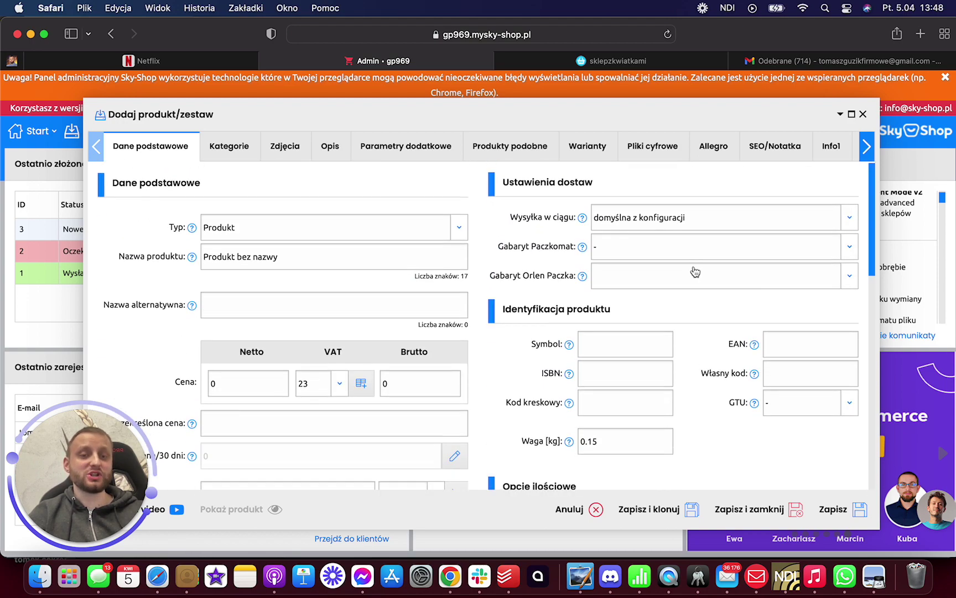
# - Check the Gabaryt Paczkomat size options, then show the three sample categories under Kategorie
pyautogui.scroll(-2, 689, 254)
pyautogui.scroll(2, 689, 254)
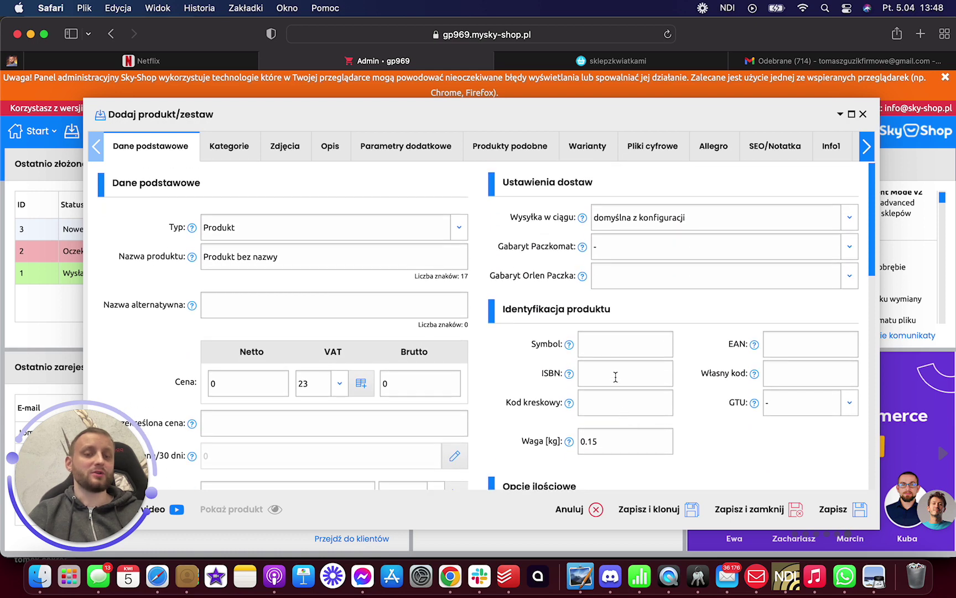
pyautogui.scroll(-1, 667, 374)
pyautogui.scroll(-3, 667, 375)
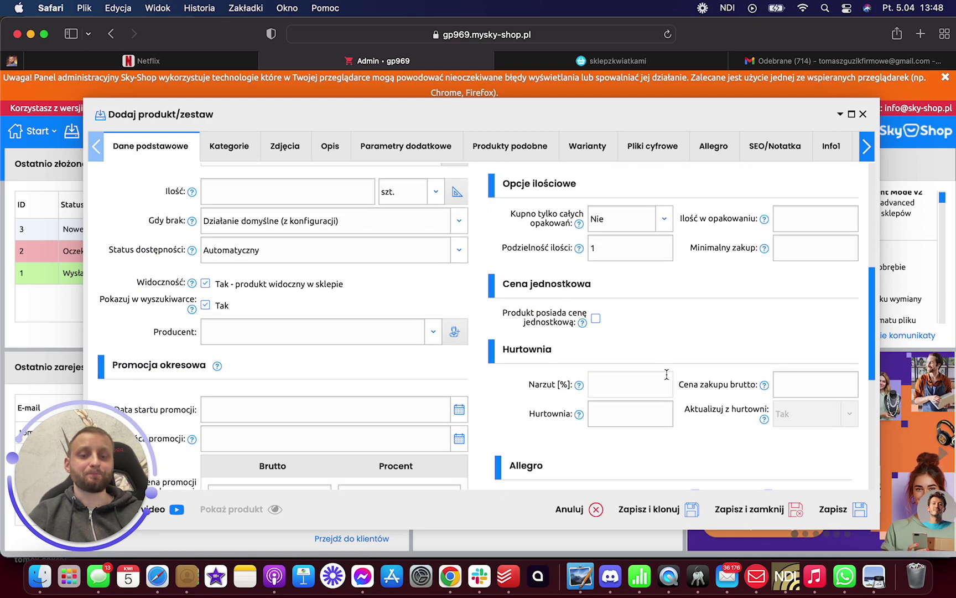
pyautogui.scroll(10, 665, 374)
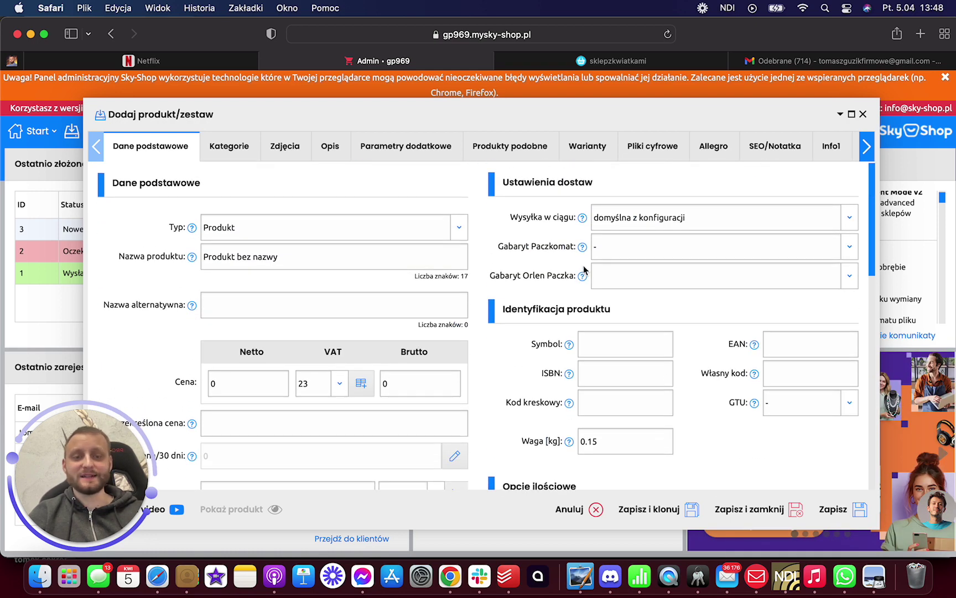
pyautogui.scroll(-1, 651, 292)
pyautogui.scroll(1, 651, 292)
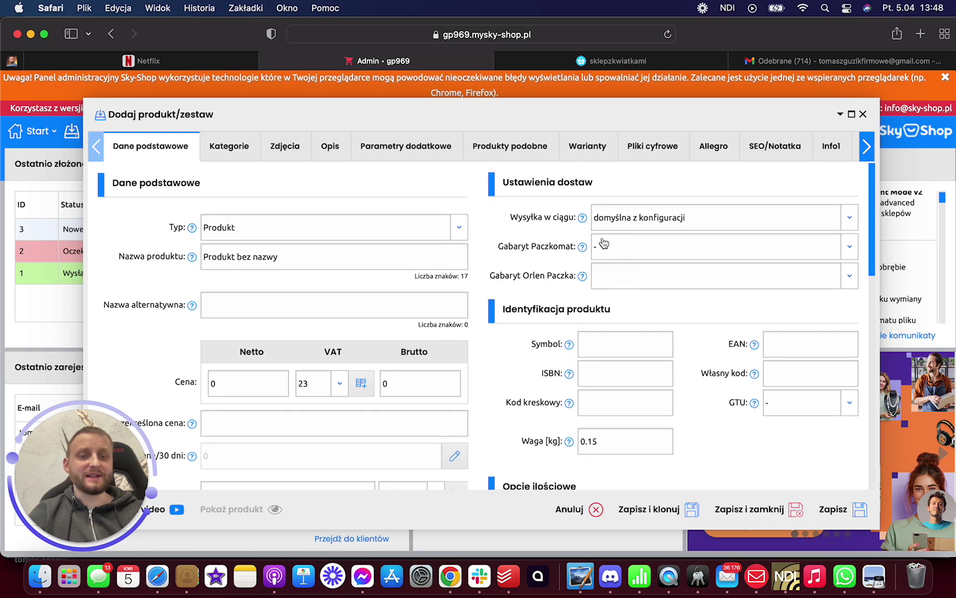
pyautogui.click(612, 252)
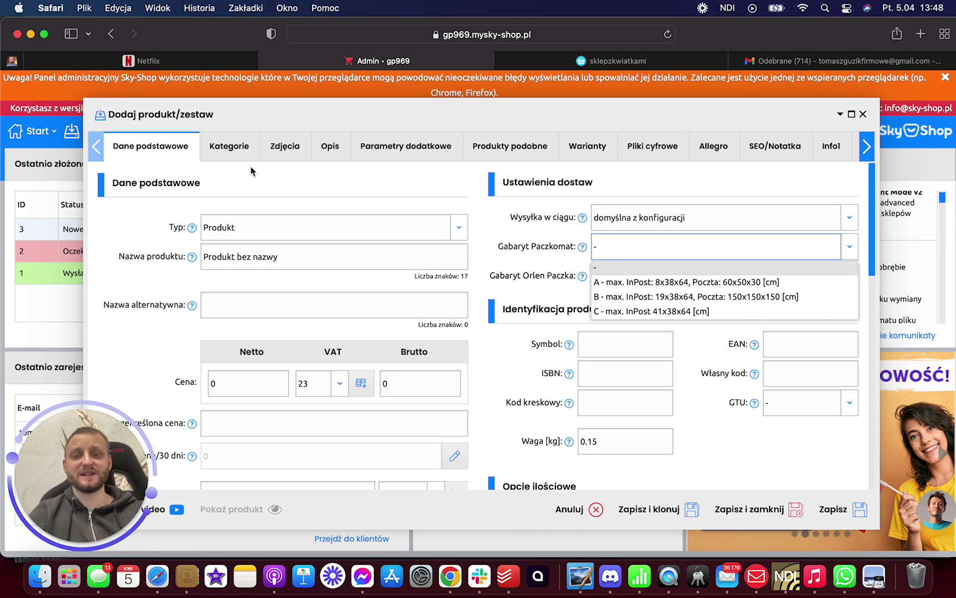
pyautogui.click(227, 147)
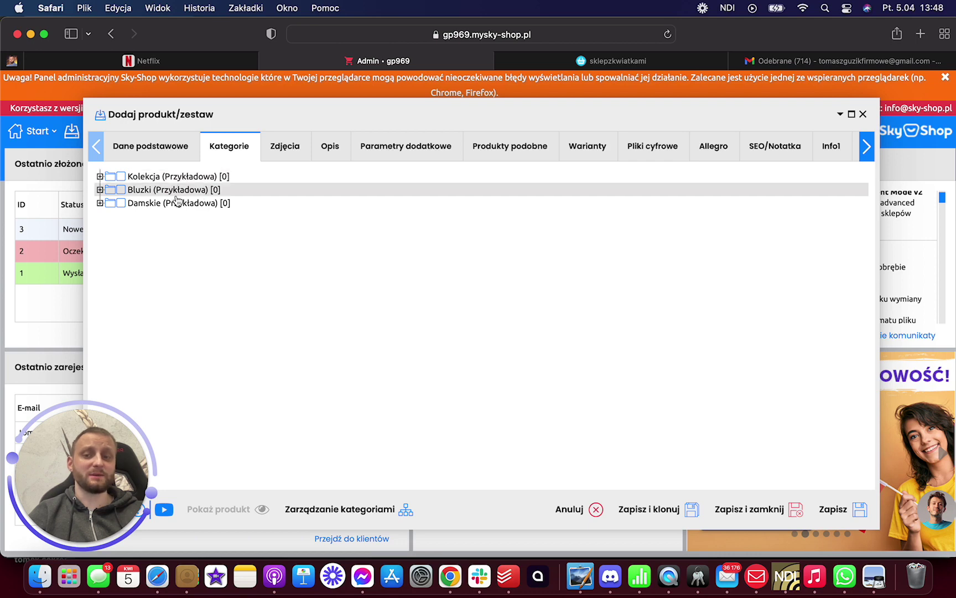
# - Browse the photos, description, parameters, similar products, variants and digital files sections, dismissing a form error
pyautogui.click(292, 159)
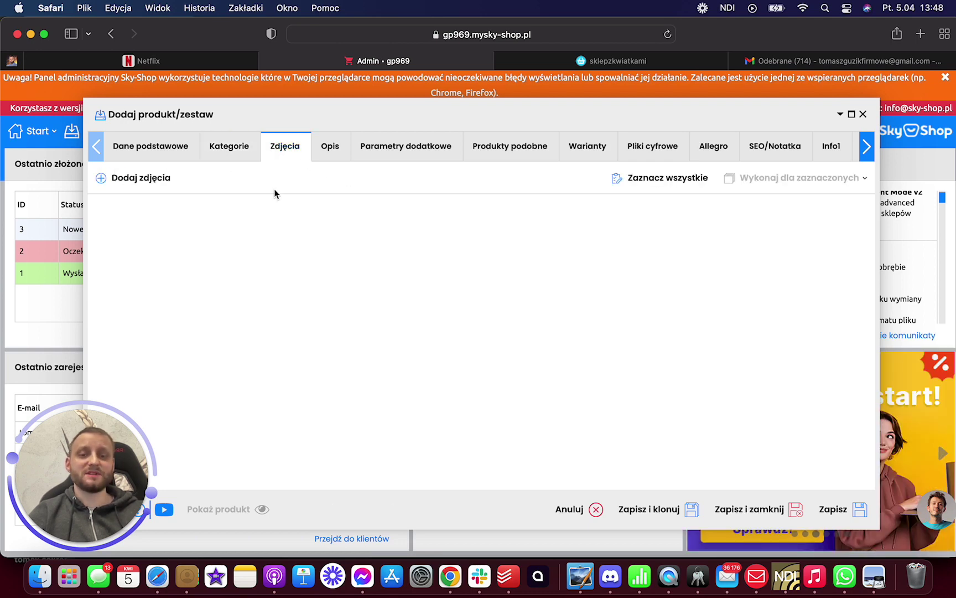
pyautogui.click(342, 152)
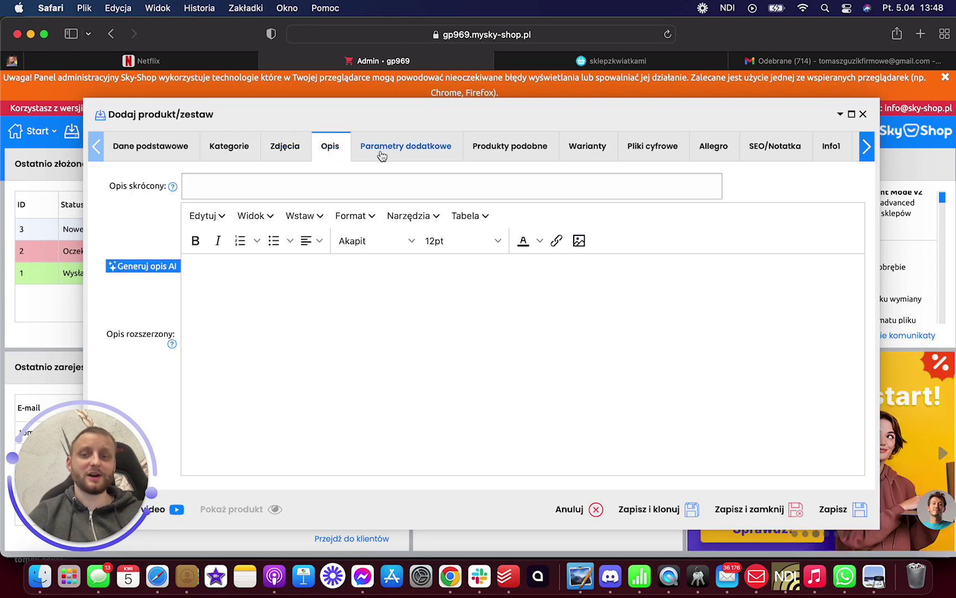
pyautogui.click(407, 154)
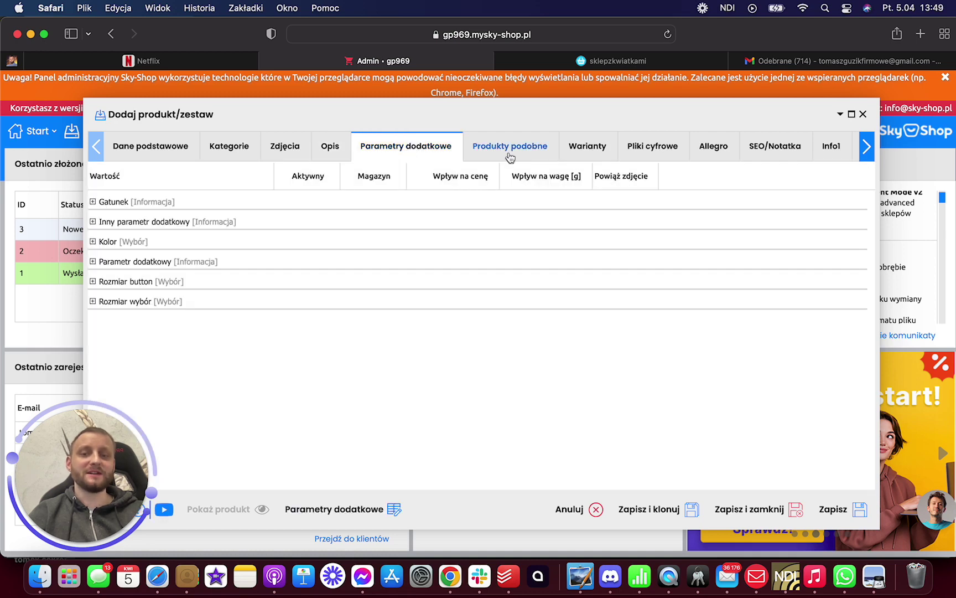
pyautogui.click(509, 155)
pyautogui.click(600, 158)
pyautogui.click(678, 152)
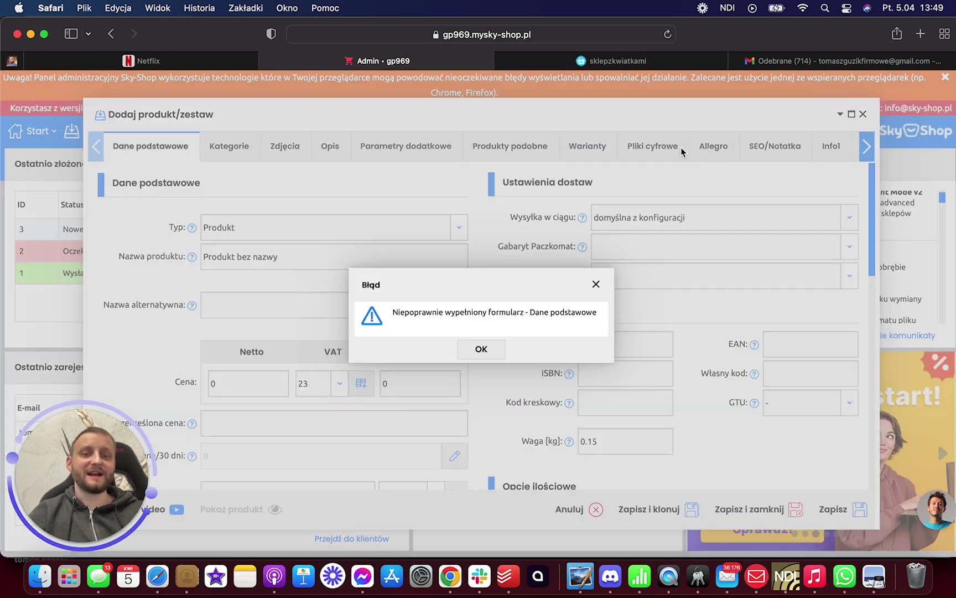
pyautogui.click(596, 286)
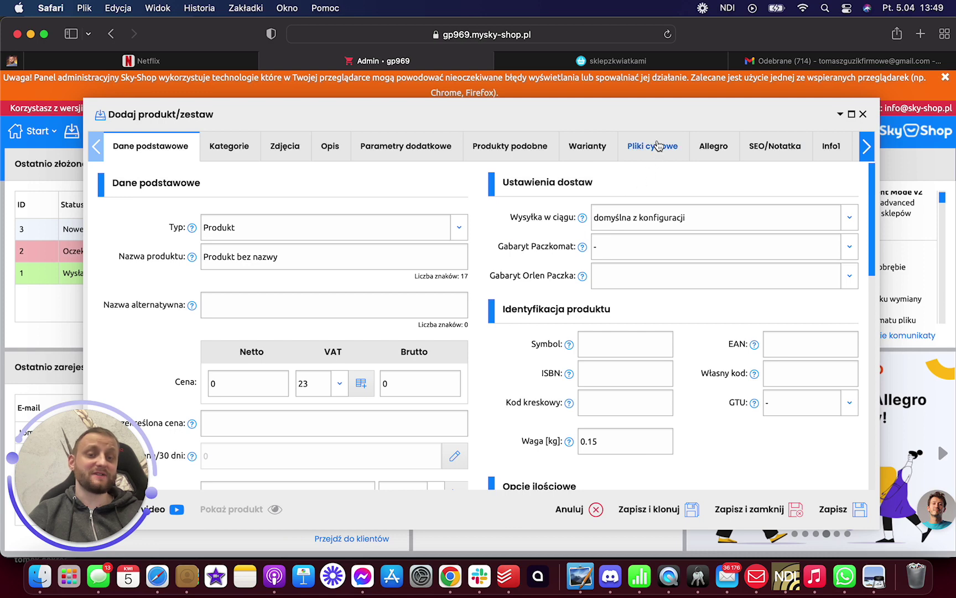
pyautogui.click(659, 145)
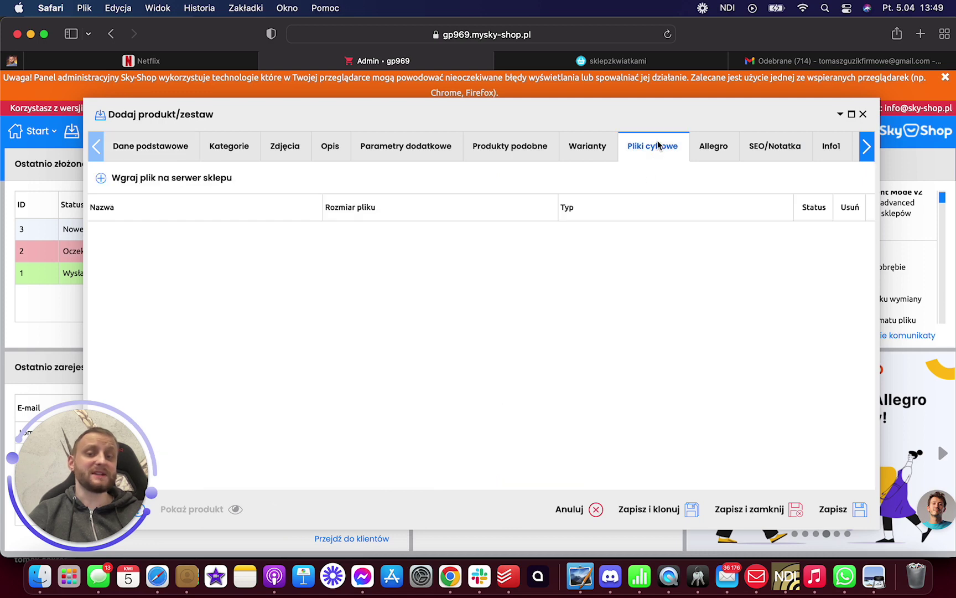
# - Review the empty Allegro and SEO/Notatka fields, then view the empty Info1 editor
pyautogui.click(716, 148)
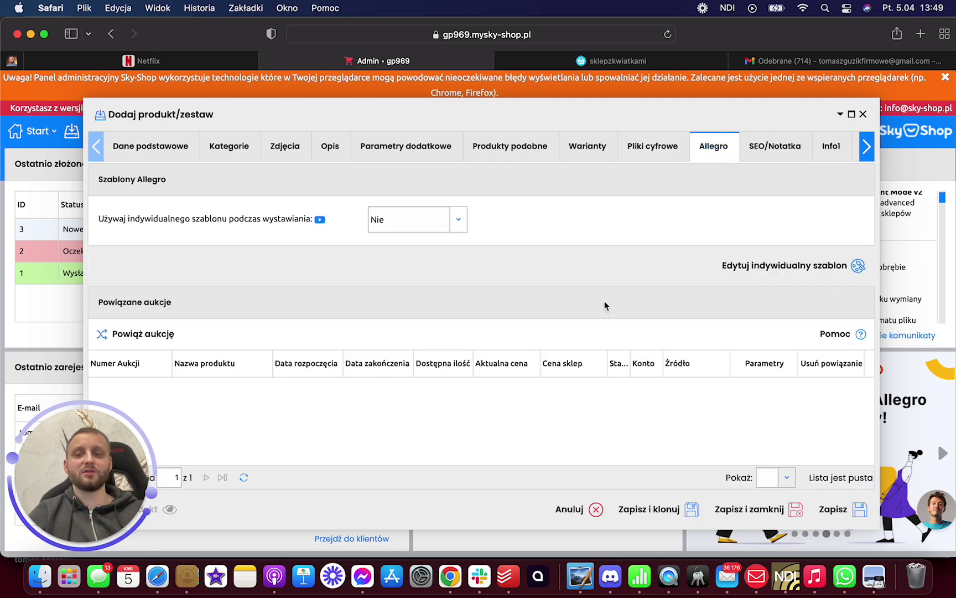
pyautogui.click(774, 146)
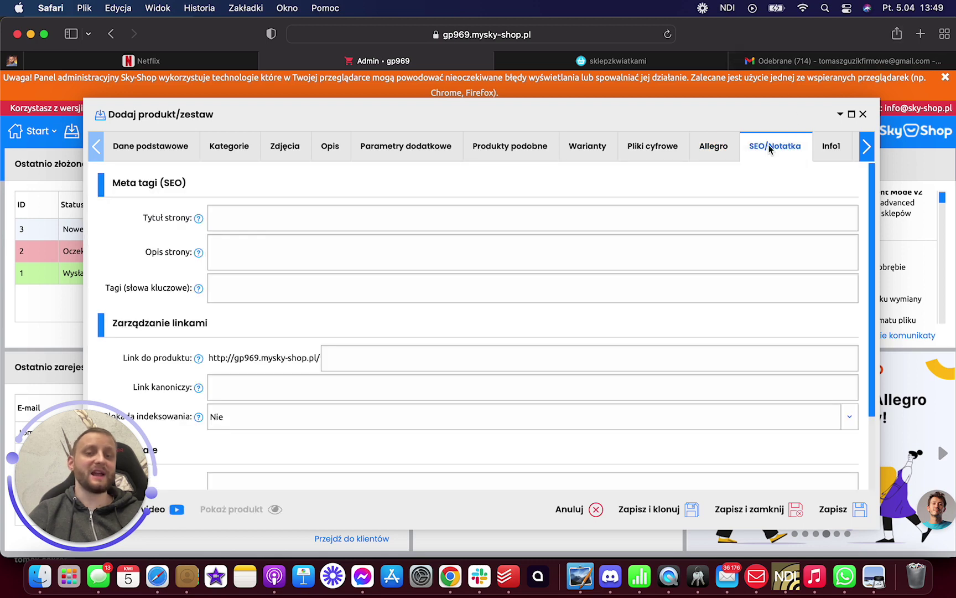
pyautogui.scroll(-3, 465, 224)
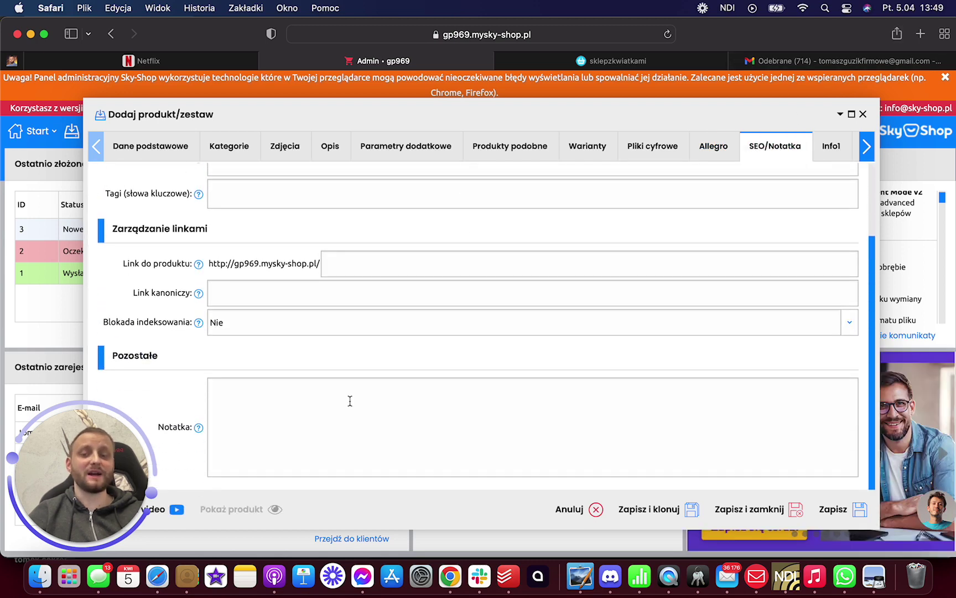
pyautogui.scroll(3, 346, 414)
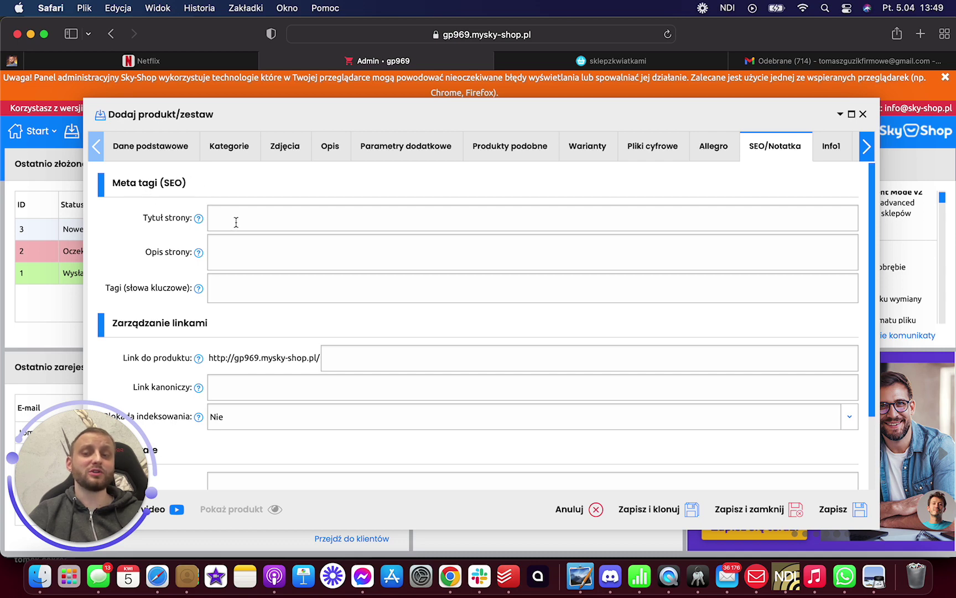
pyautogui.click(248, 255)
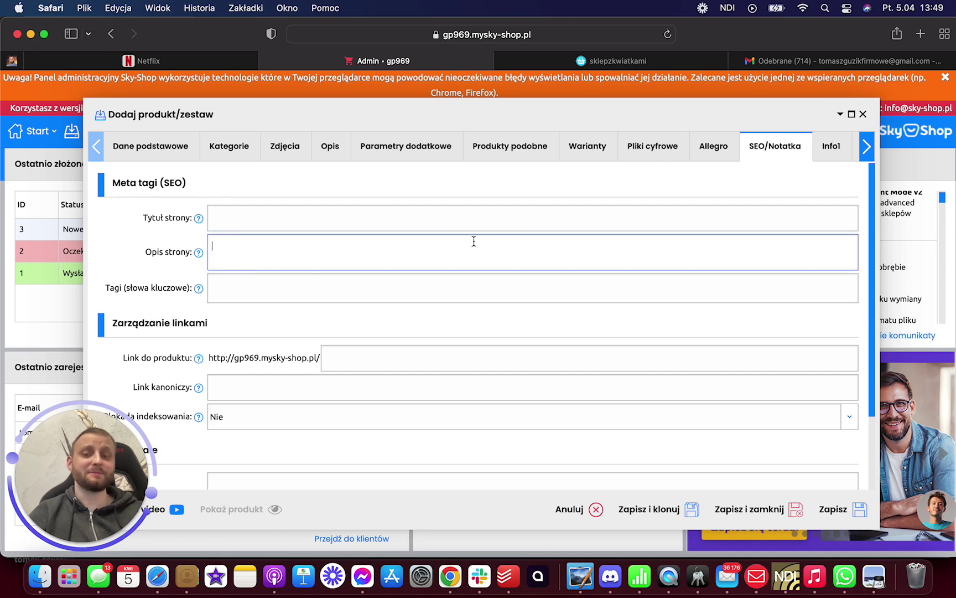
pyautogui.click(248, 292)
pyautogui.click(831, 146)
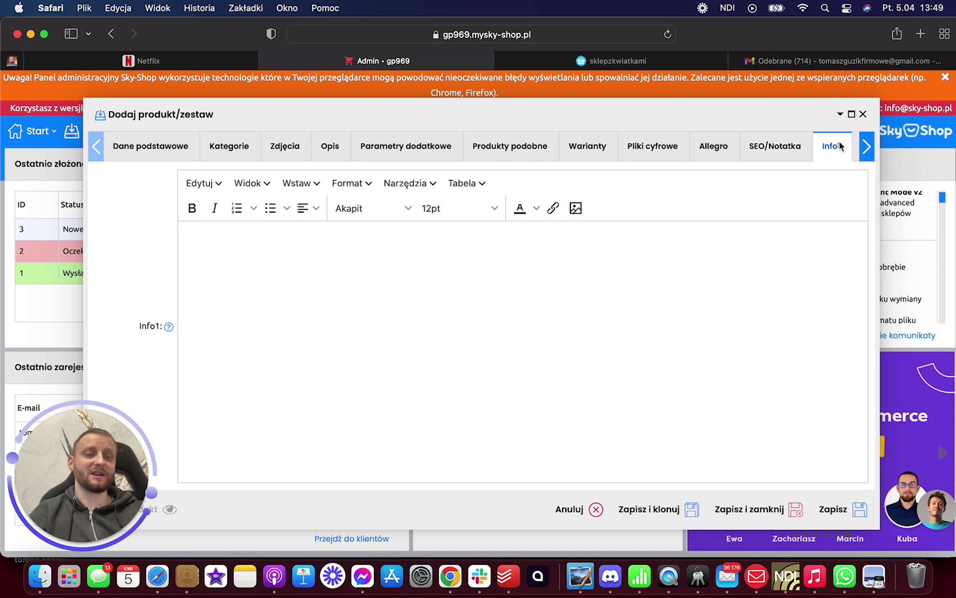
# - Close the product form unsaved and open Zamówienia > Lista zamówień showing the three sample orders
pyautogui.click(863, 115)
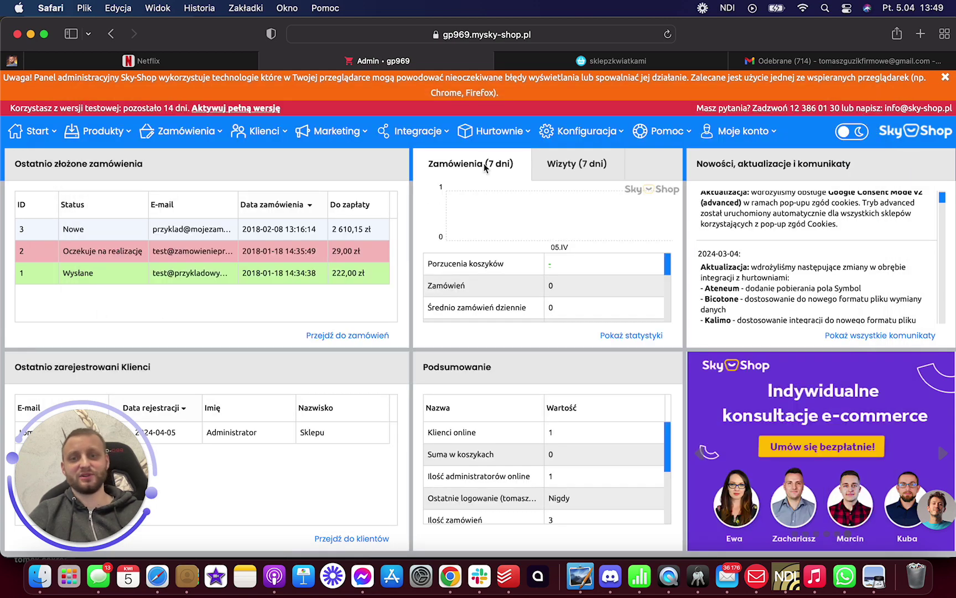
pyautogui.click(202, 137)
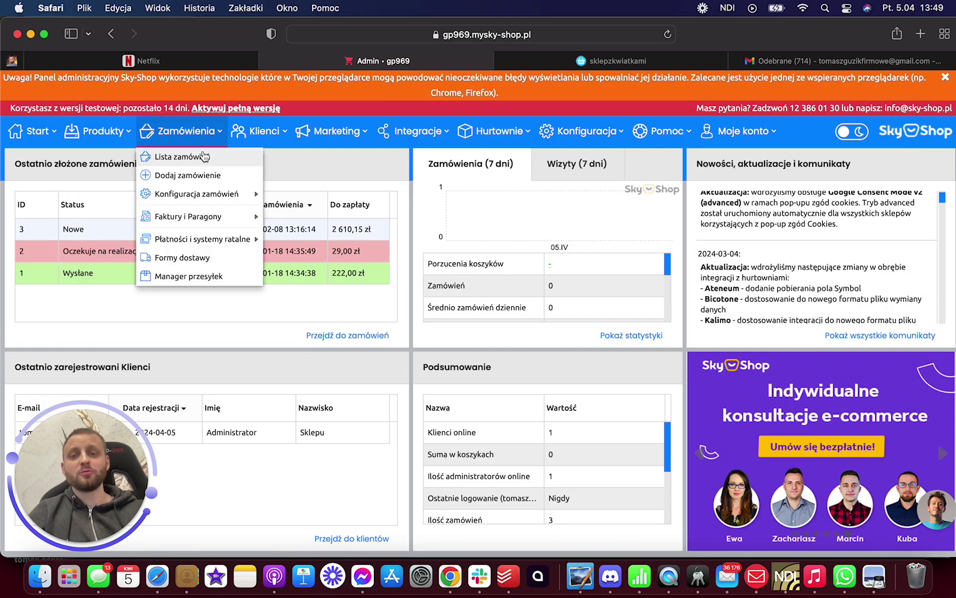
pyautogui.click(205, 157)
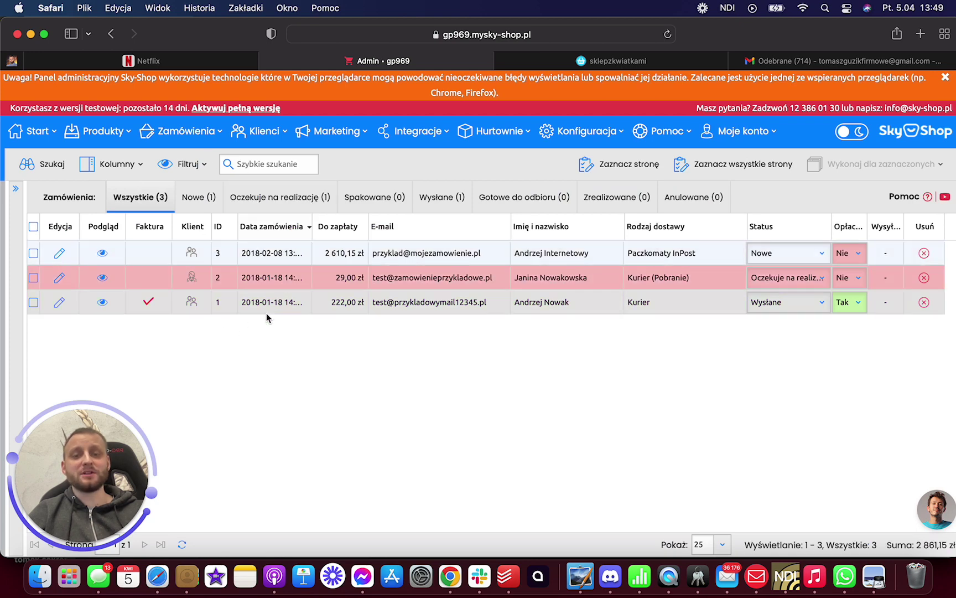
pyautogui.click(204, 135)
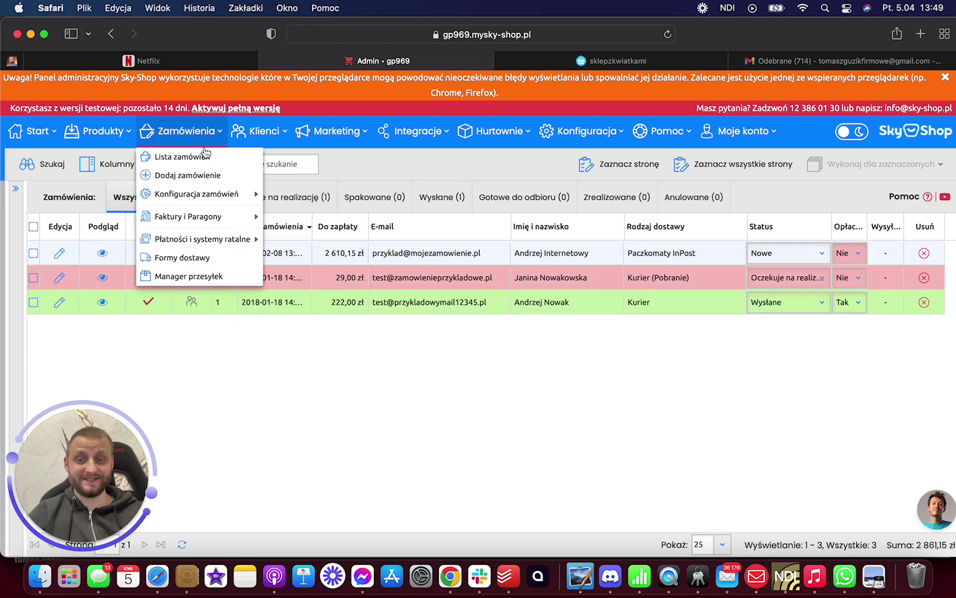
pyautogui.moveTo(219, 221)
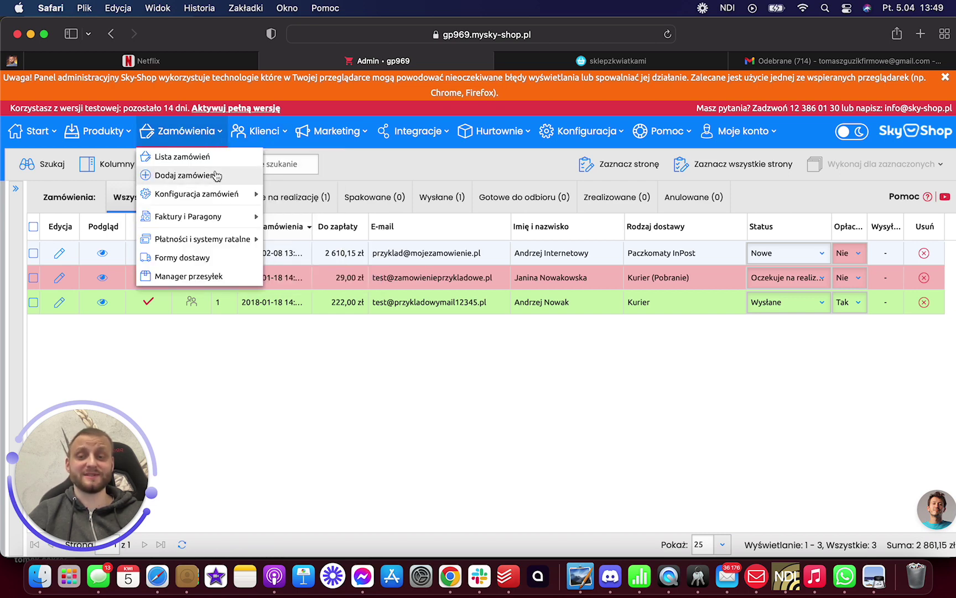
pyautogui.moveTo(272, 135)
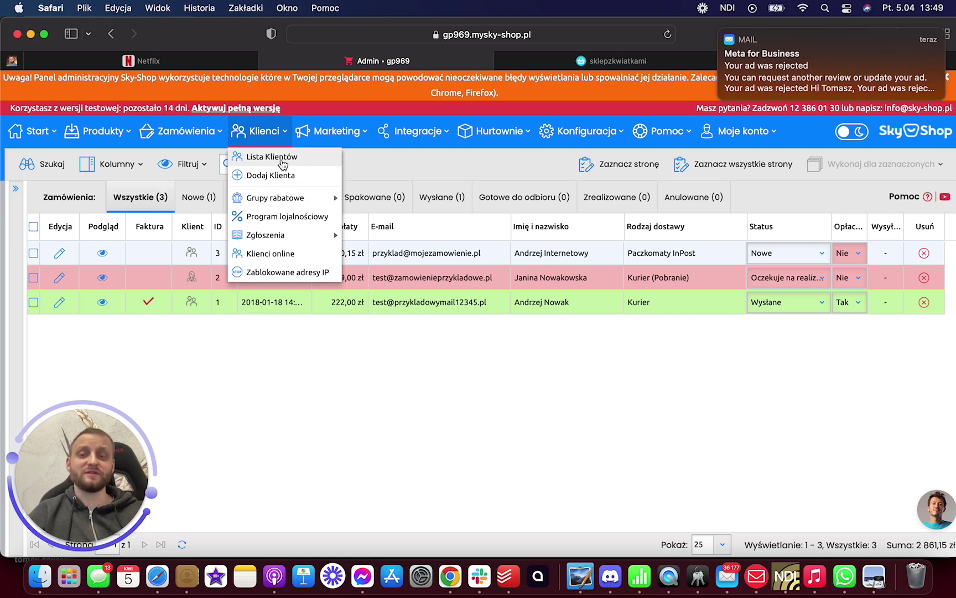
# - View the customer list, then open Marketing > Statystyki and scroll through its empty charts
pyautogui.click(279, 157)
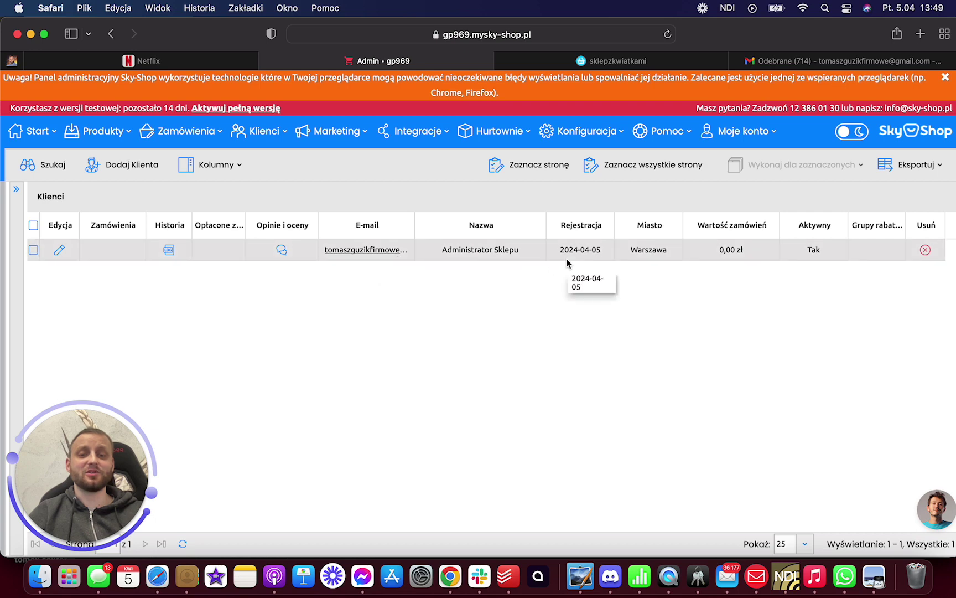
pyautogui.click(353, 131)
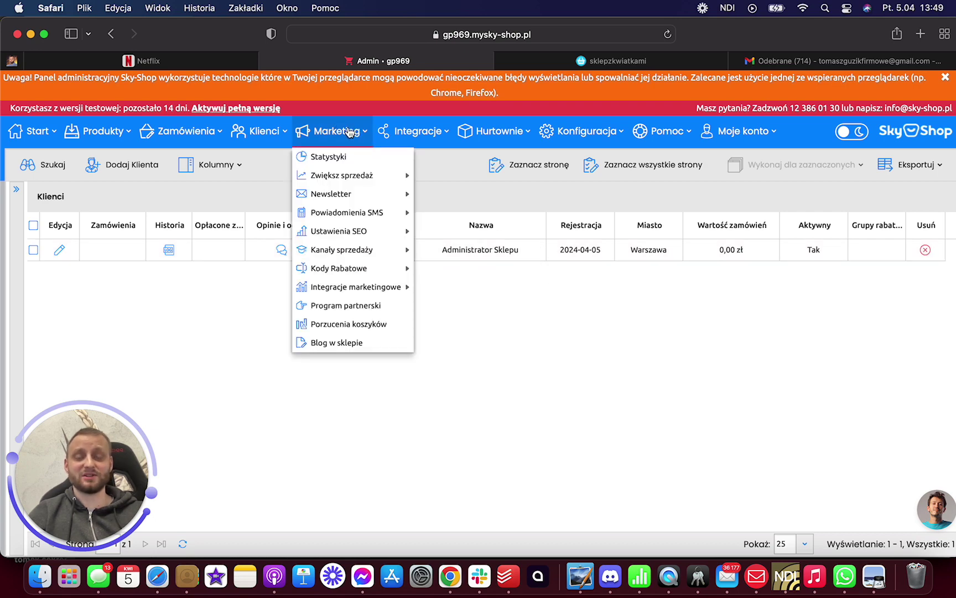
pyautogui.click(353, 156)
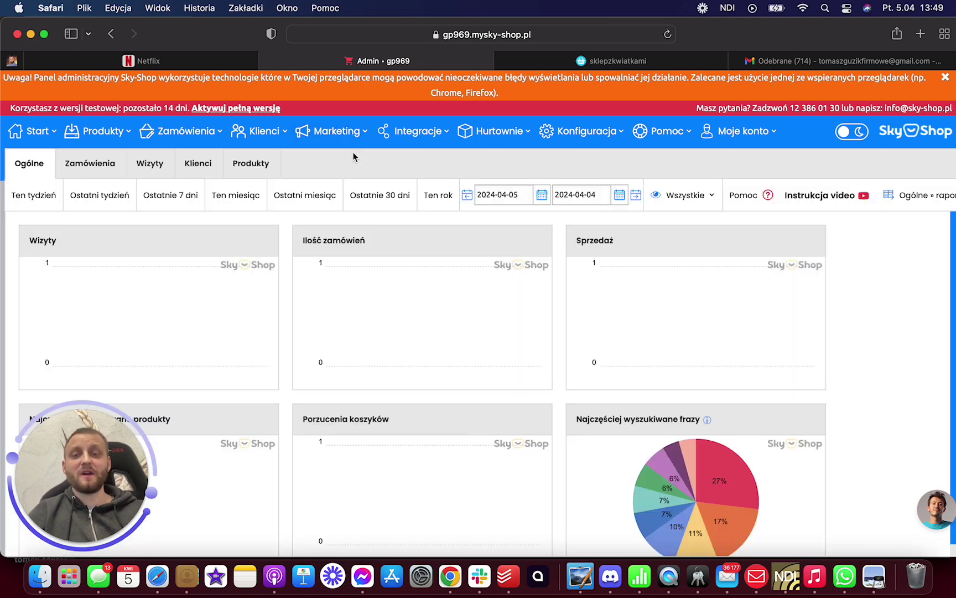
pyautogui.scroll(-1, 355, 316)
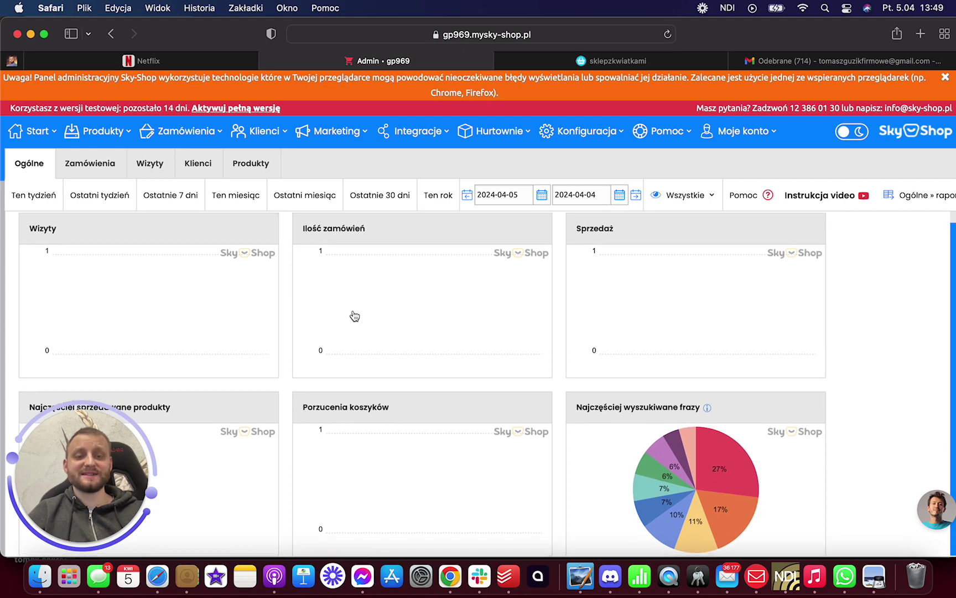
pyautogui.scroll(1, 354, 316)
pyautogui.scroll(-1, 331, 397)
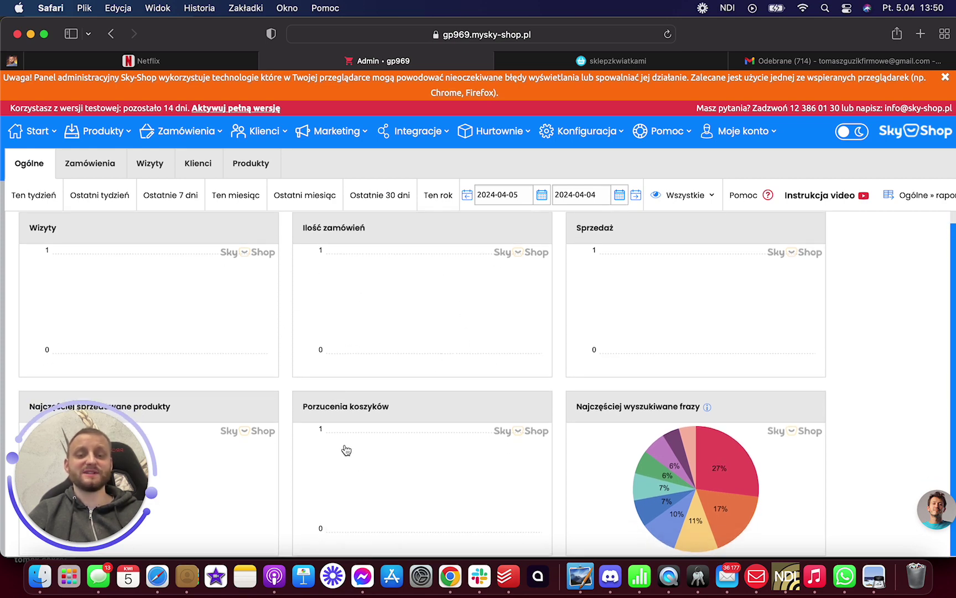
pyautogui.moveTo(97, 438)
pyautogui.mouseDown()
pyautogui.moveTo(266, 440)
pyautogui.moveTo(105, 439)
pyautogui.mouseUp()
pyautogui.click(239, 288)
pyautogui.scroll(1, 239, 290)
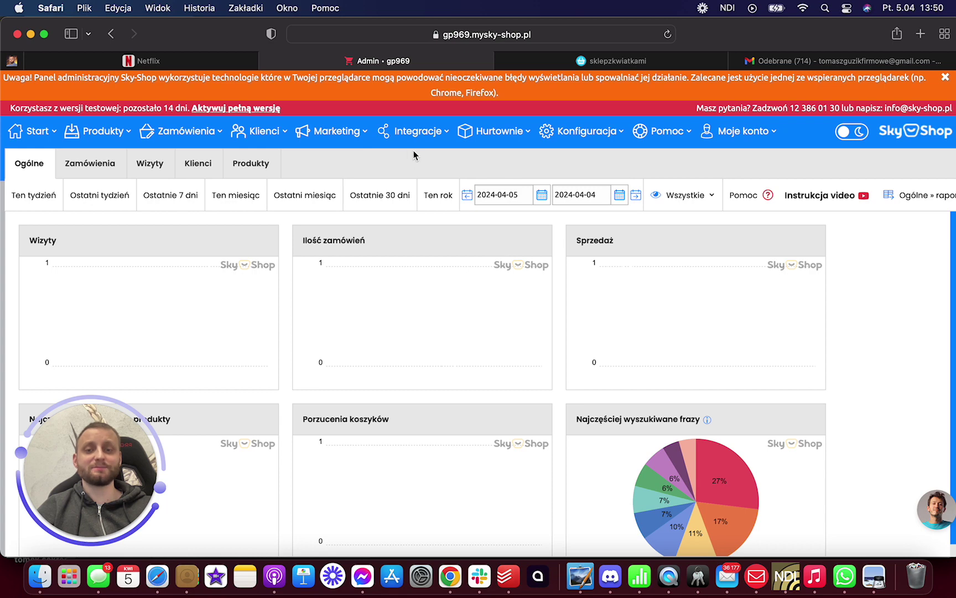
pyautogui.click(333, 131)
pyautogui.moveTo(343, 178)
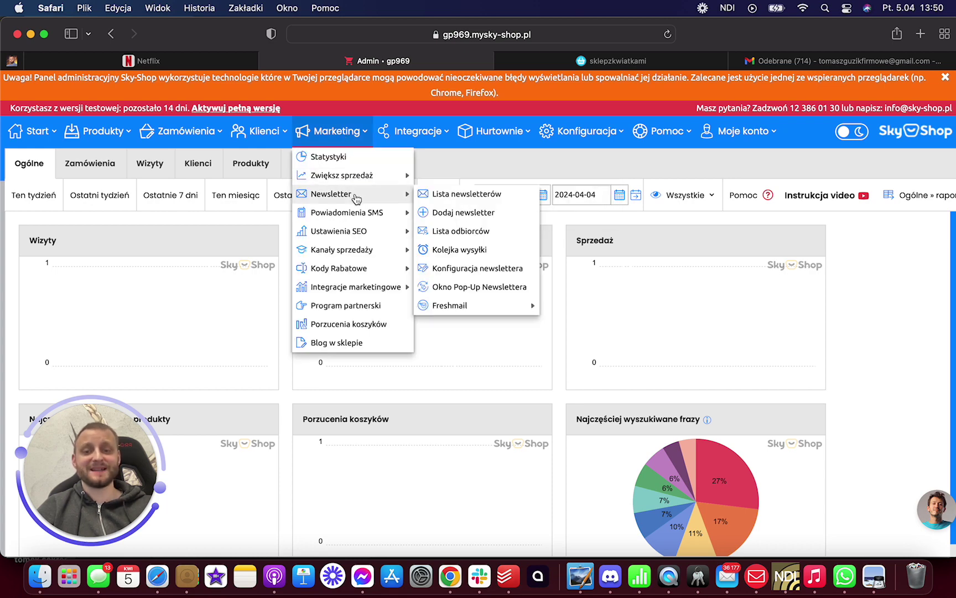
pyautogui.click(455, 212)
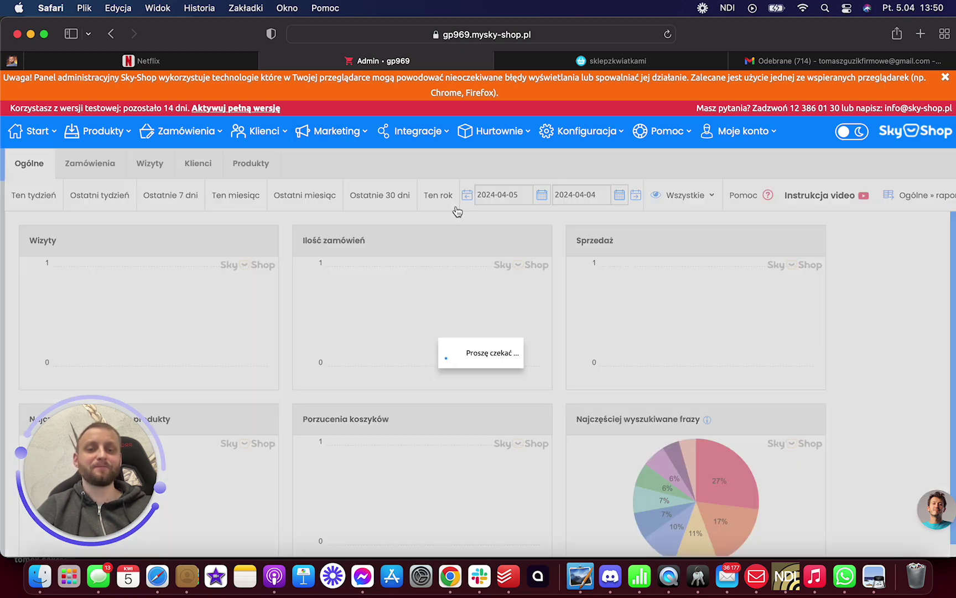
pyautogui.click(271, 180)
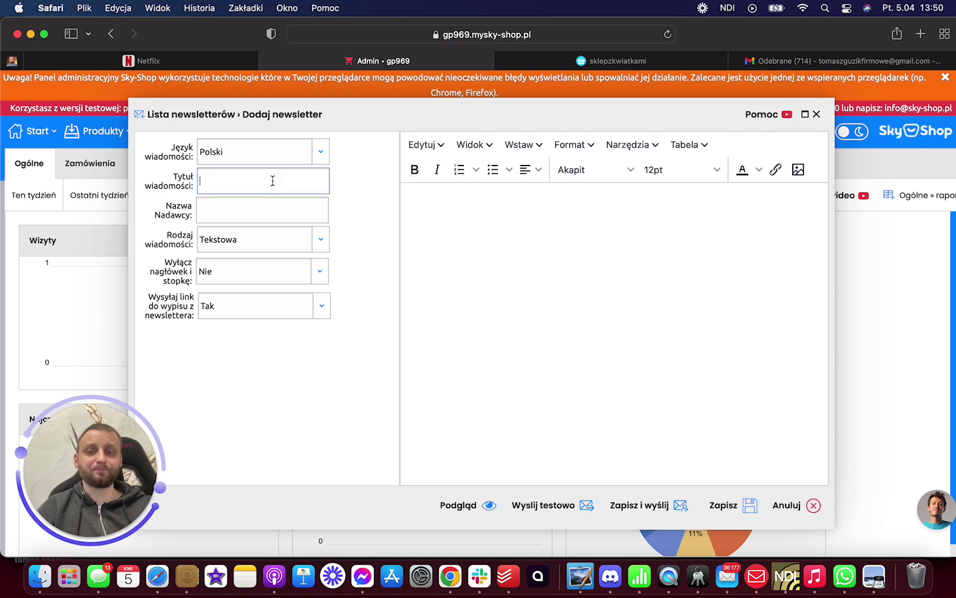
pyautogui.click(231, 209)
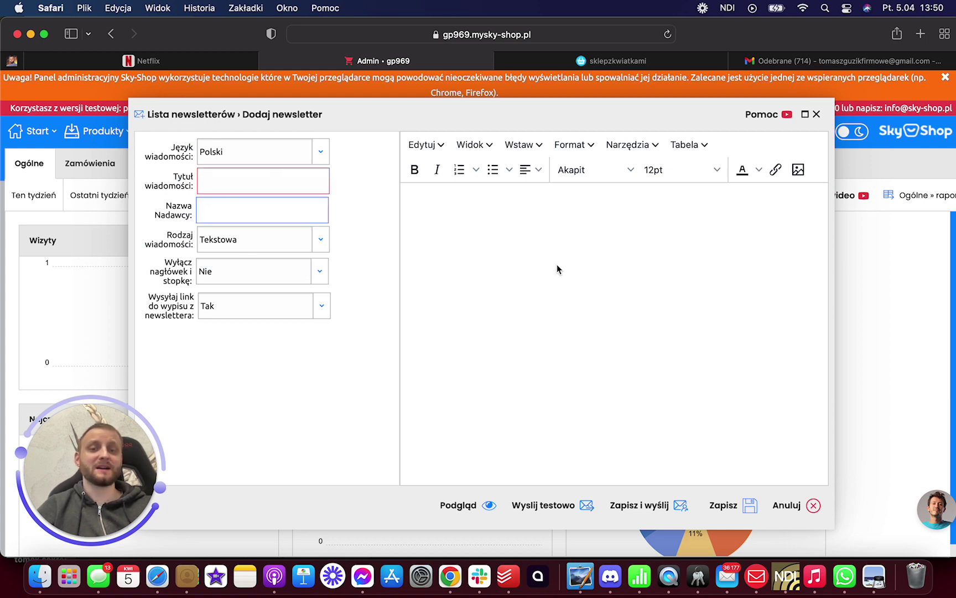
pyautogui.click(520, 232)
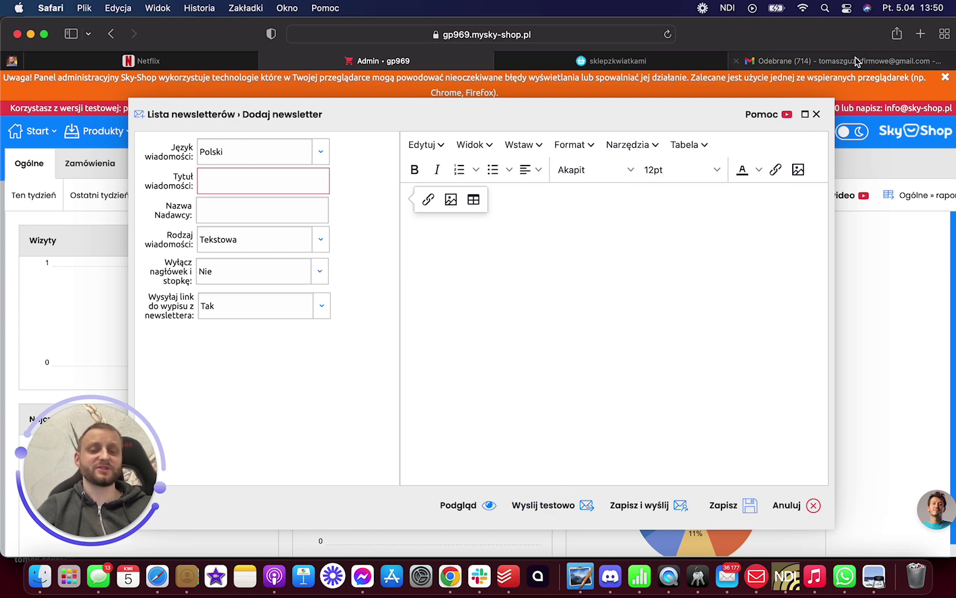
pyautogui.click(817, 114)
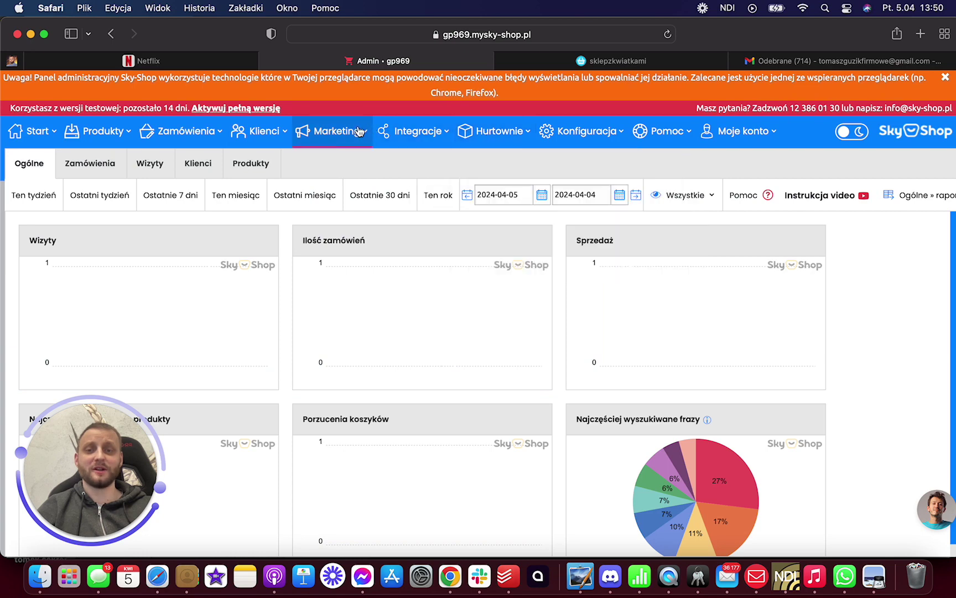
pyautogui.click(336, 130)
pyautogui.moveTo(361, 198)
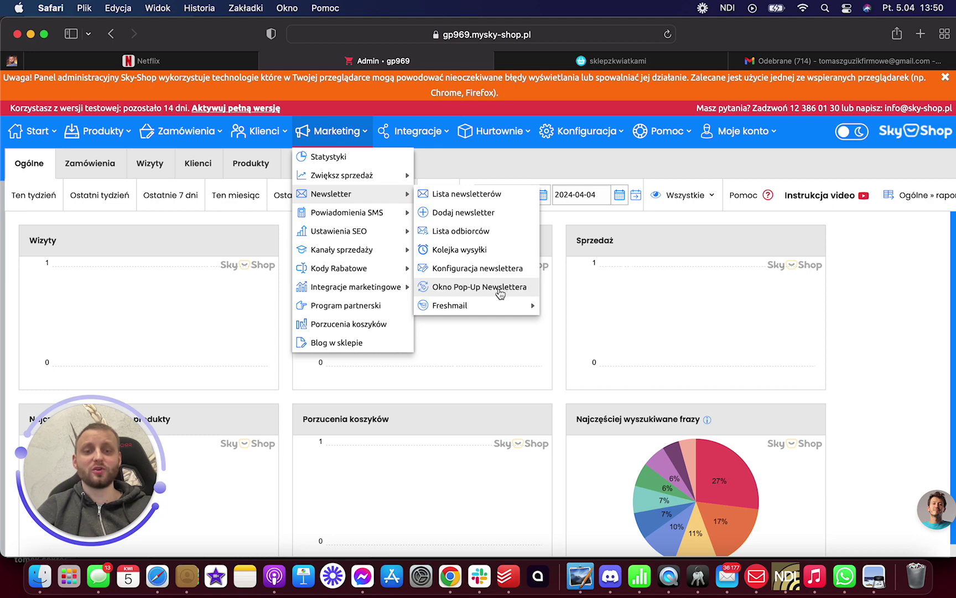
pyautogui.moveTo(499, 308)
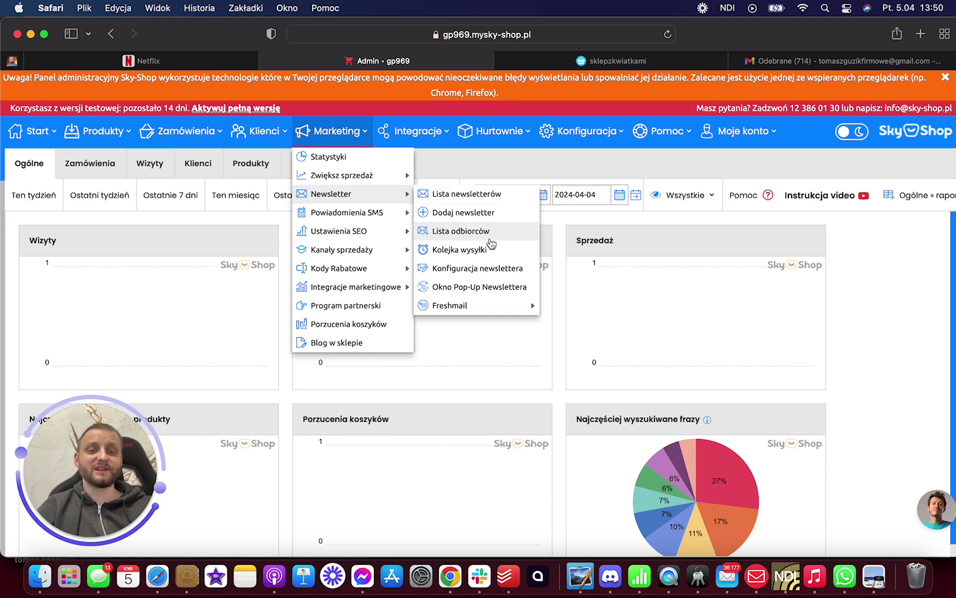
pyautogui.click(498, 271)
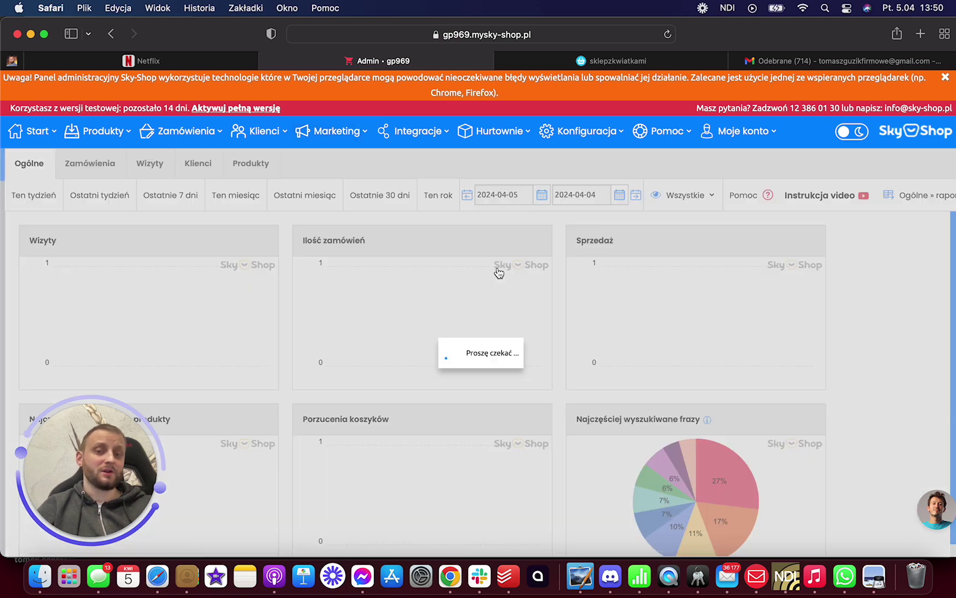
pyautogui.click(543, 286)
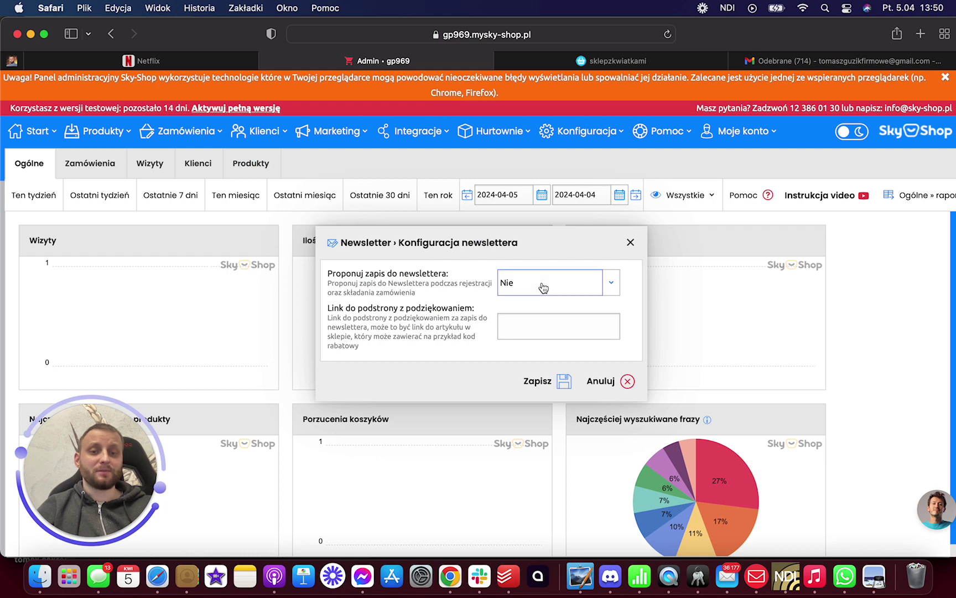
pyautogui.click(539, 277)
pyautogui.click(563, 330)
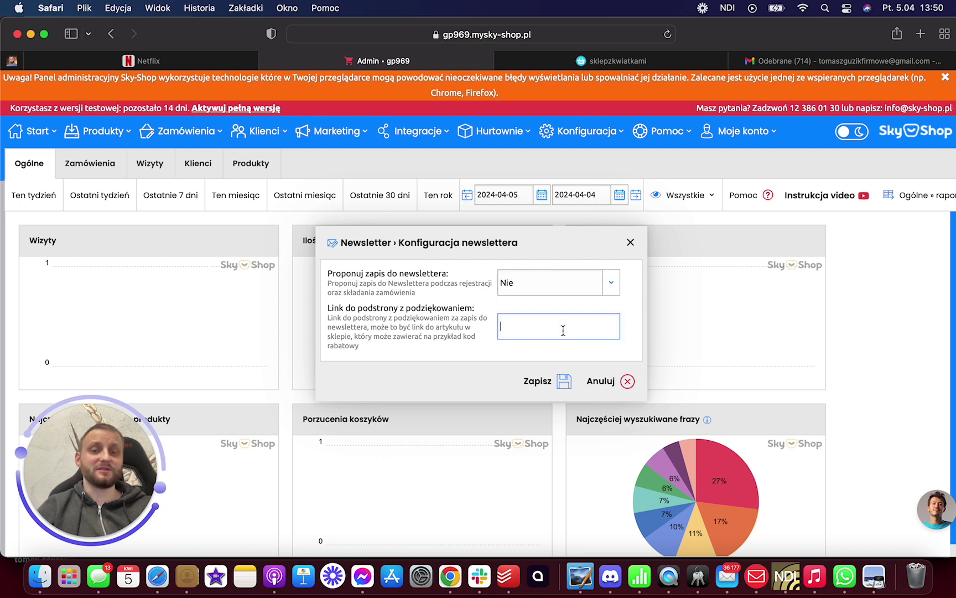
pyautogui.click(631, 243)
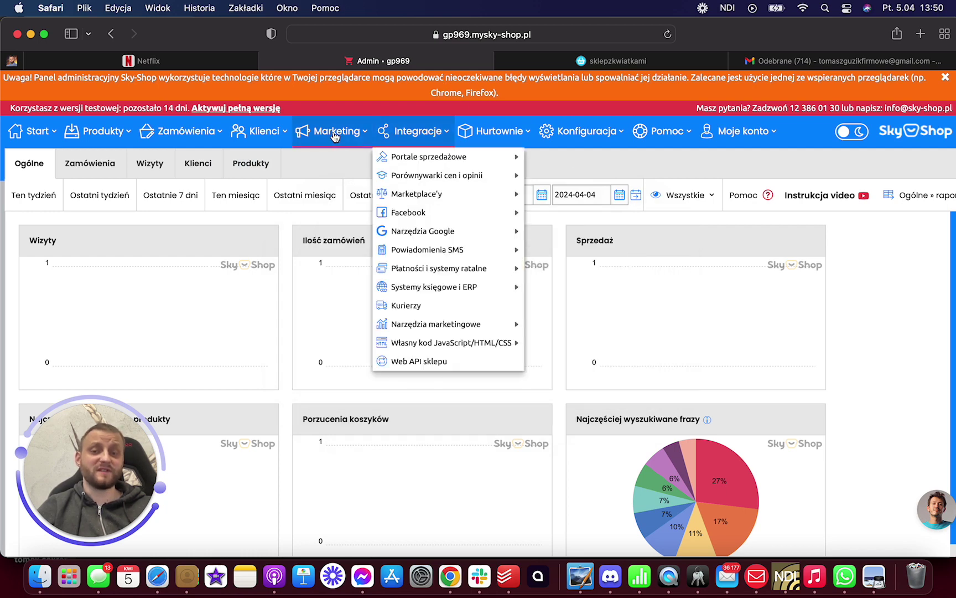
pyautogui.moveTo(310, 142)
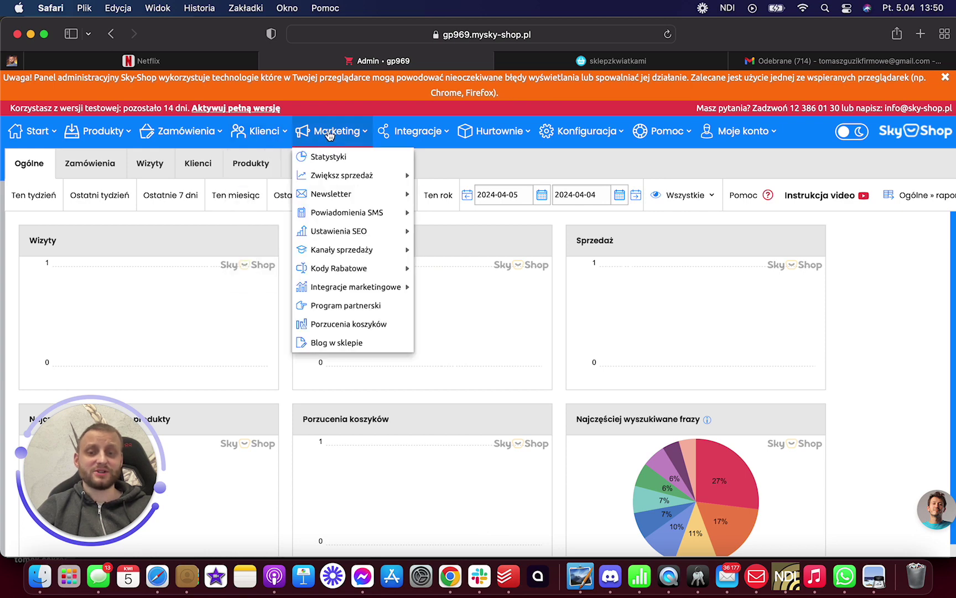
pyautogui.moveTo(390, 195)
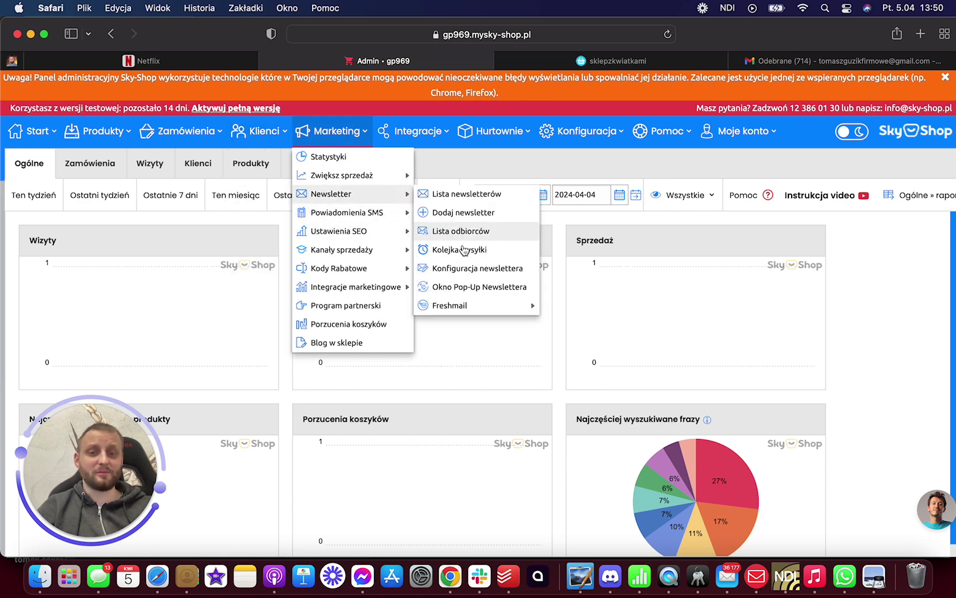
pyautogui.click(466, 286)
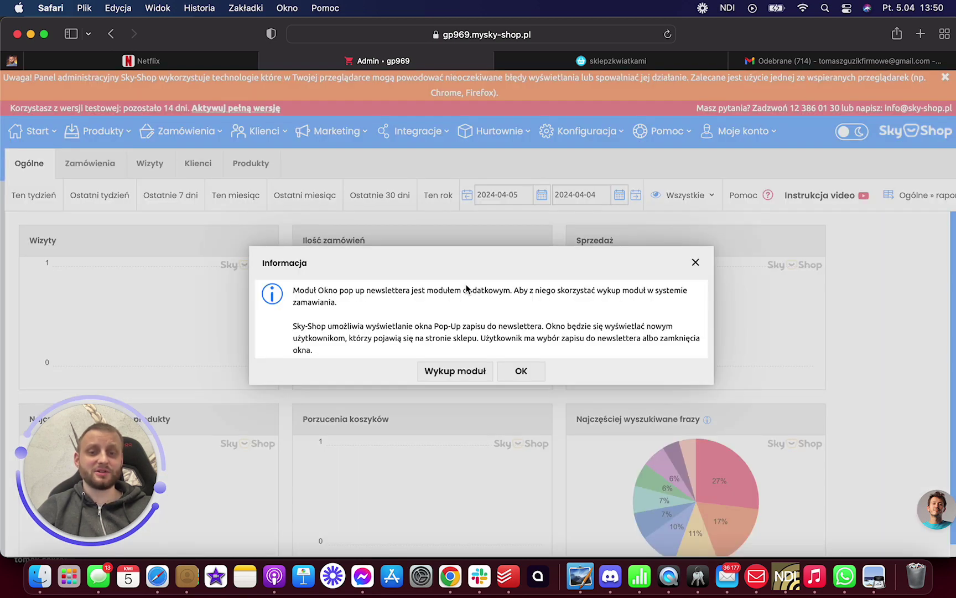
pyautogui.click(521, 370)
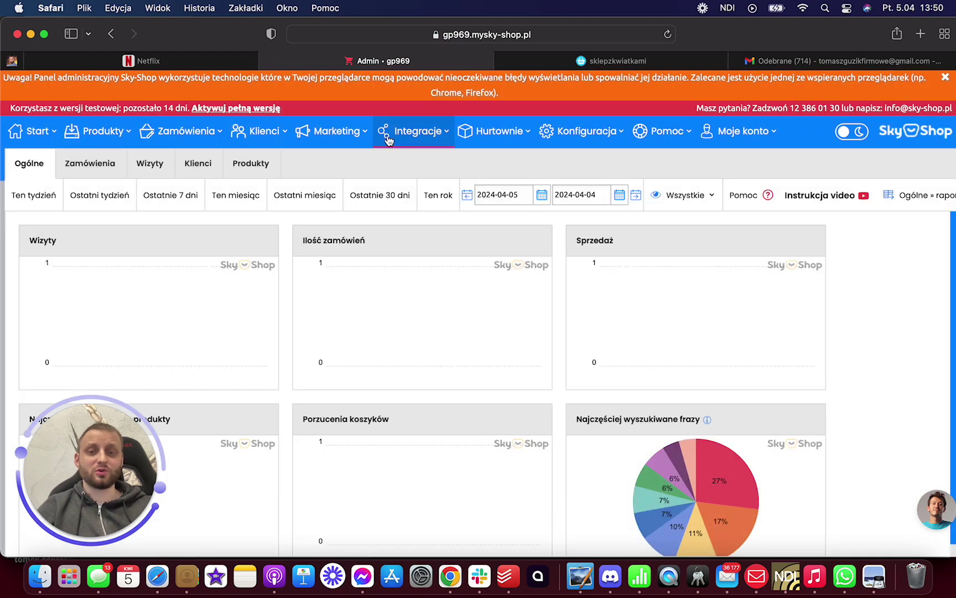
pyautogui.moveTo(335, 131)
pyautogui.moveTo(352, 252)
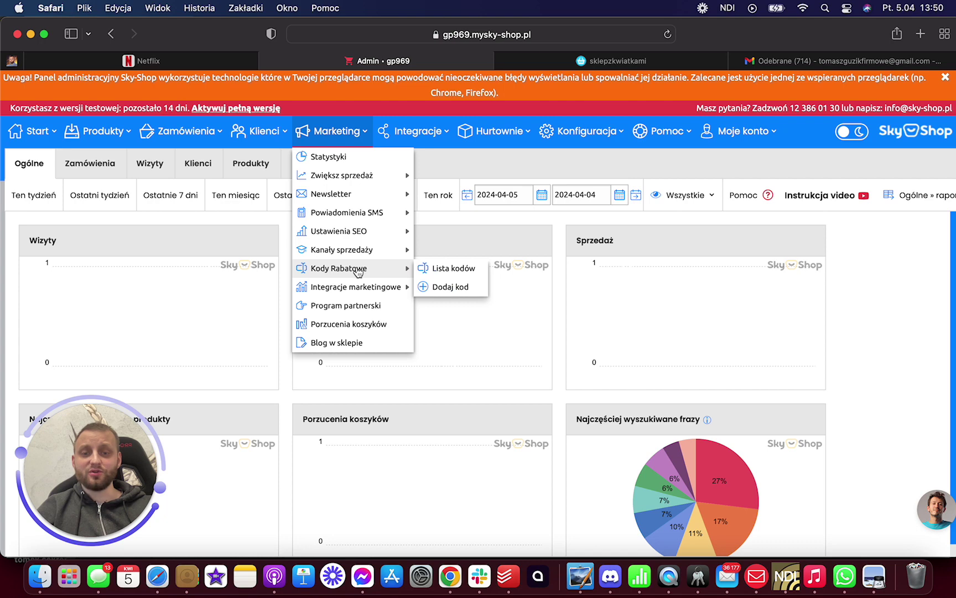
pyautogui.click(447, 290)
pyautogui.scroll(-3, 489, 323)
pyautogui.scroll(-5, 489, 324)
pyautogui.scroll(7, 488, 324)
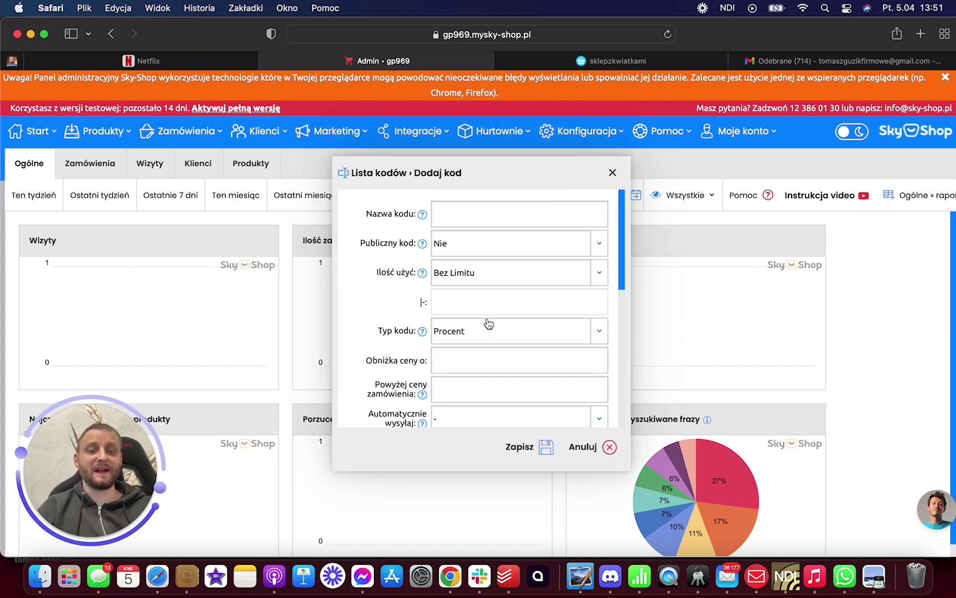
pyautogui.scroll(-3, 495, 278)
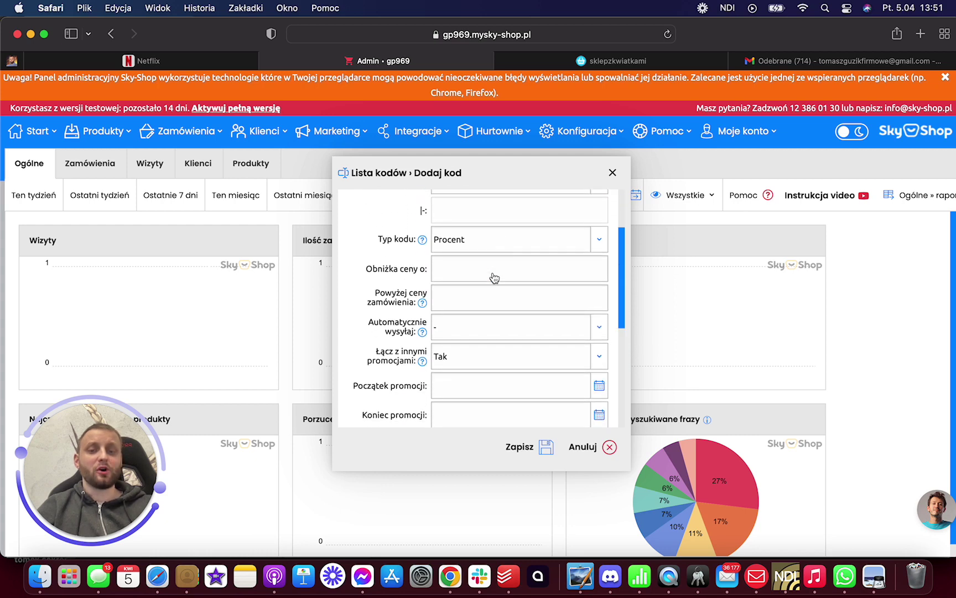
pyautogui.click(452, 269)
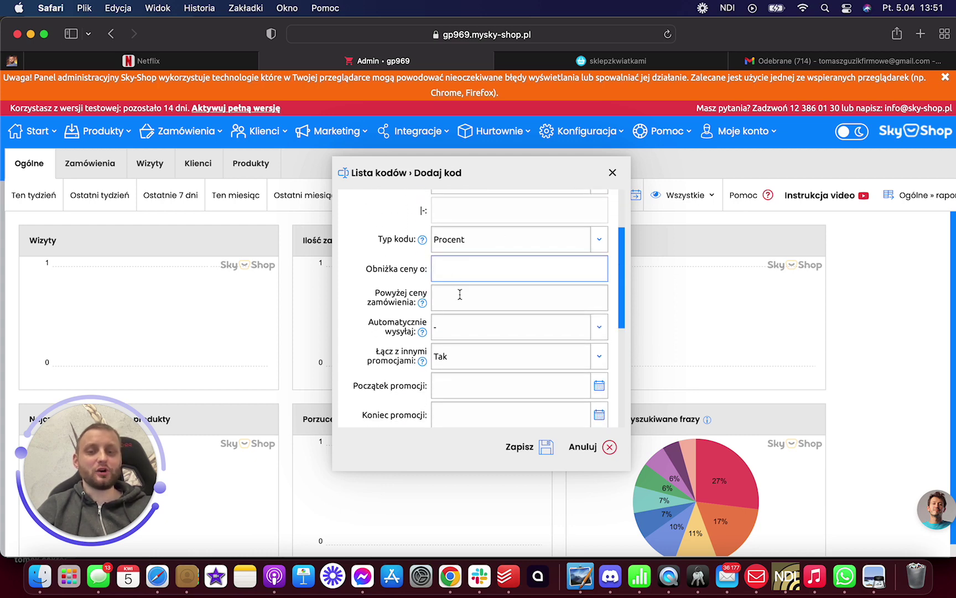
pyautogui.scroll(-1, 460, 294)
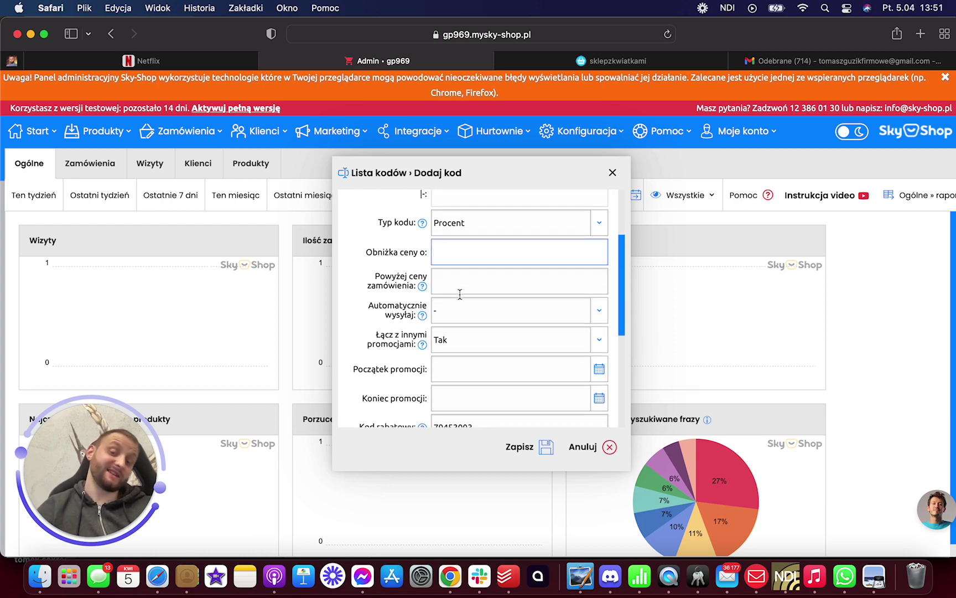
pyautogui.scroll(-2, 459, 295)
pyautogui.click(458, 284)
pyautogui.click(458, 284)
pyautogui.click(457, 280)
pyautogui.click(459, 284)
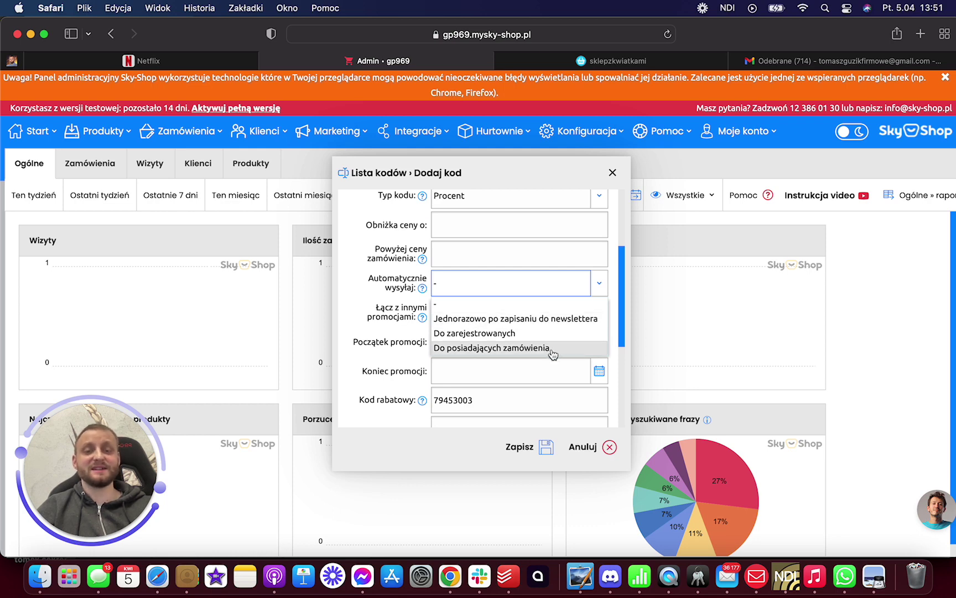
pyautogui.click(507, 283)
pyautogui.scroll(-3, 523, 300)
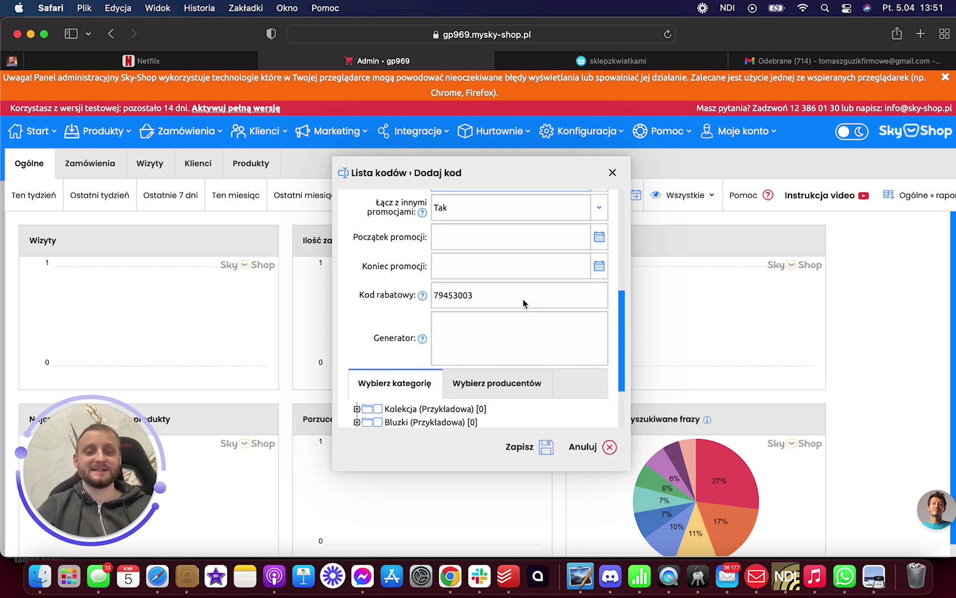
pyautogui.click(600, 238)
pyautogui.click(573, 269)
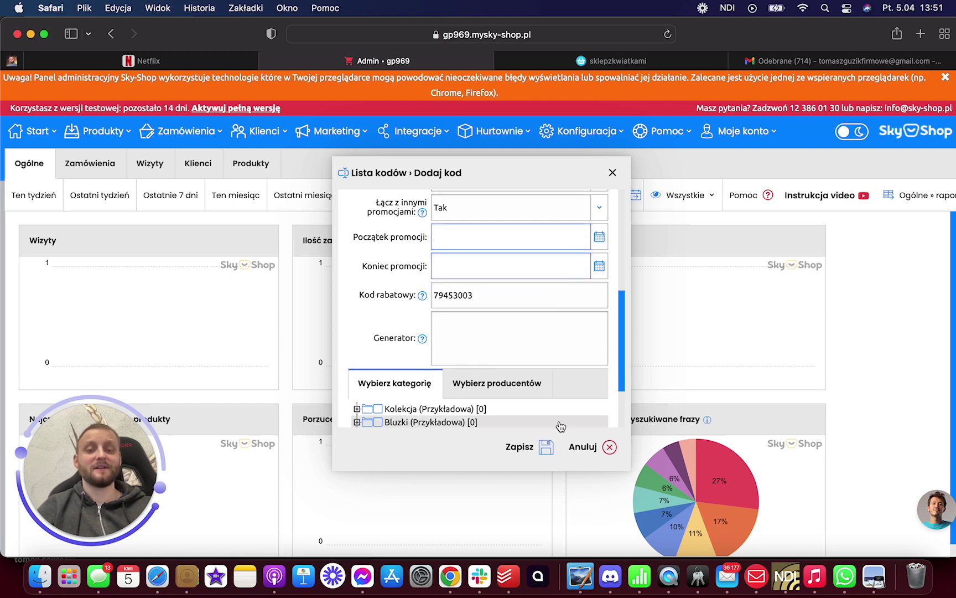
pyautogui.click(609, 451)
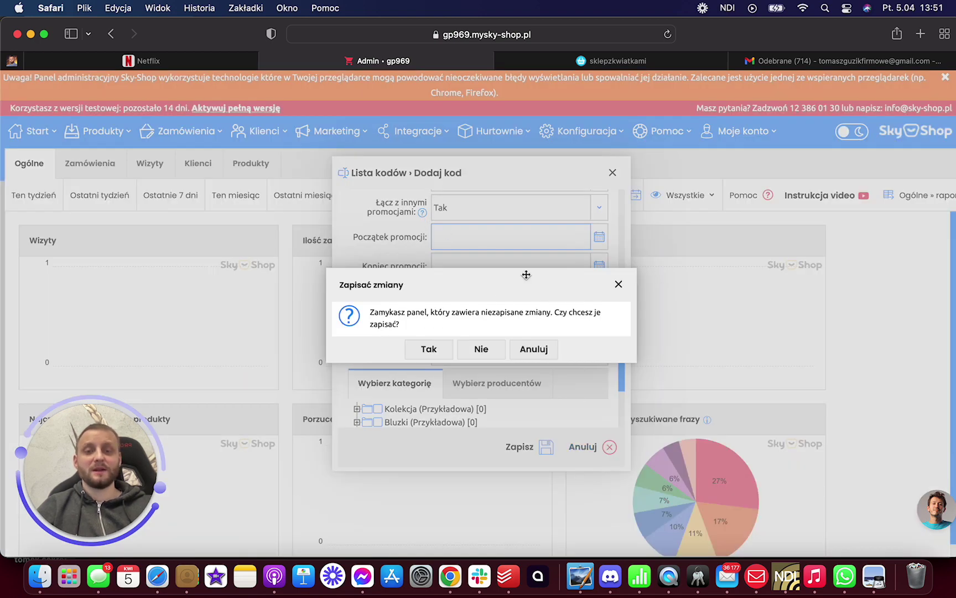
pyautogui.click(429, 348)
pyautogui.click(475, 361)
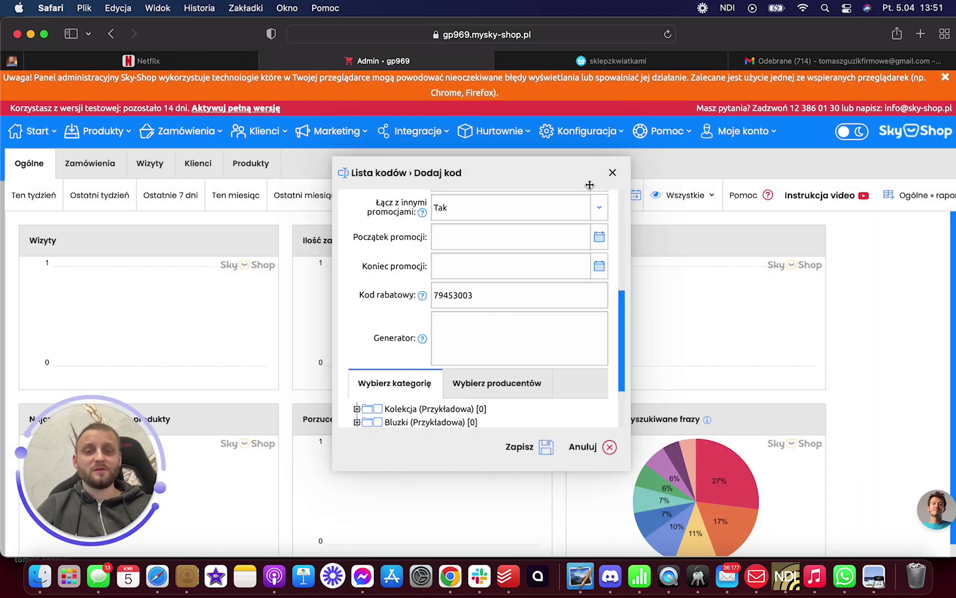
pyautogui.click(613, 173)
pyautogui.click(481, 354)
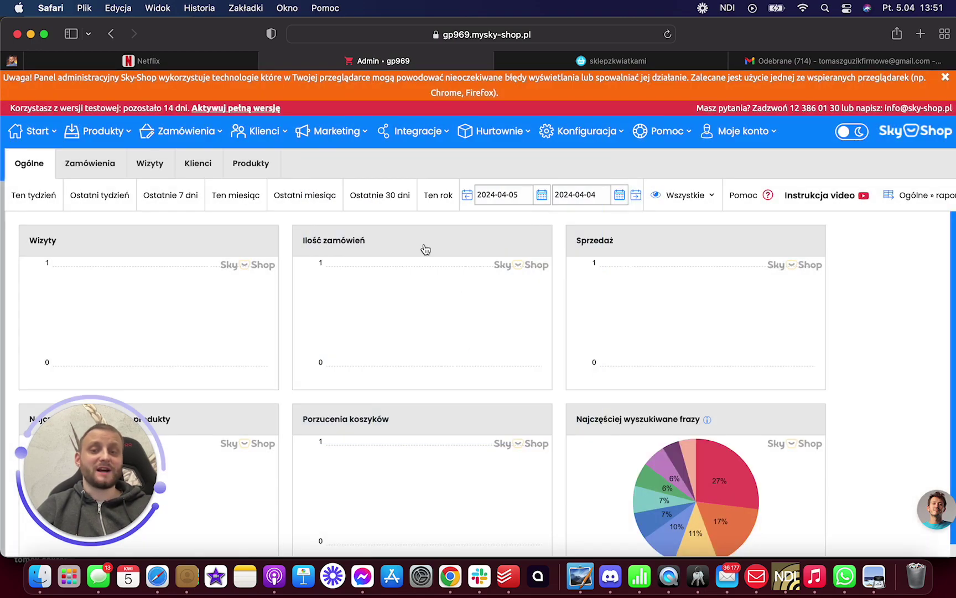
pyautogui.click(339, 132)
pyautogui.moveTo(342, 192)
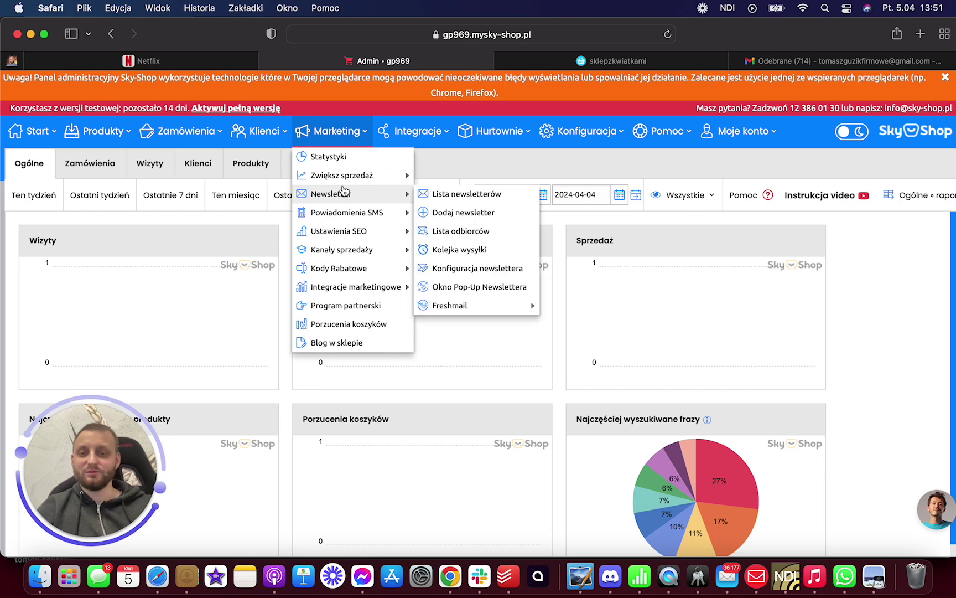
pyautogui.moveTo(350, 220)
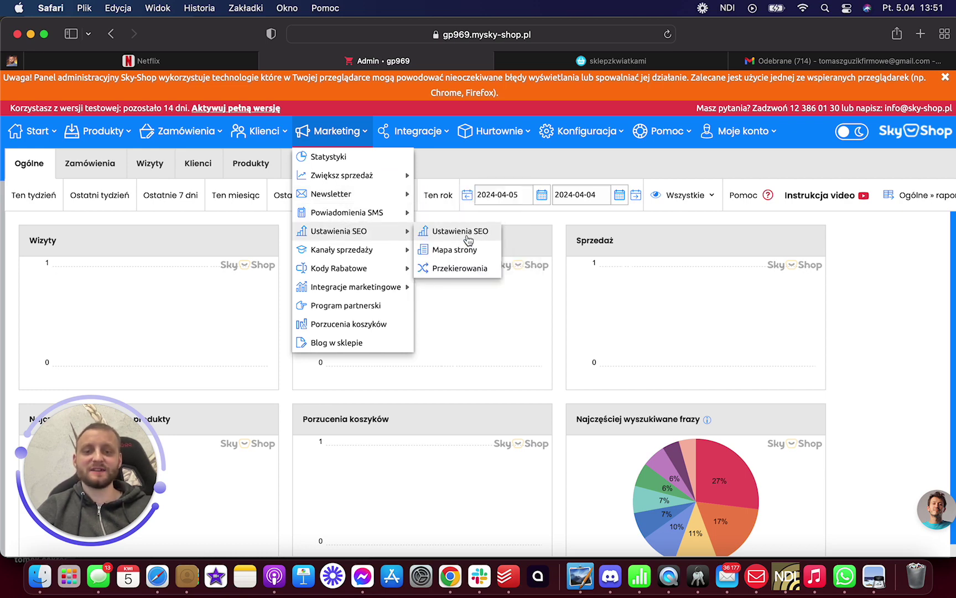
pyautogui.click(468, 233)
pyautogui.scroll(-2, 476, 271)
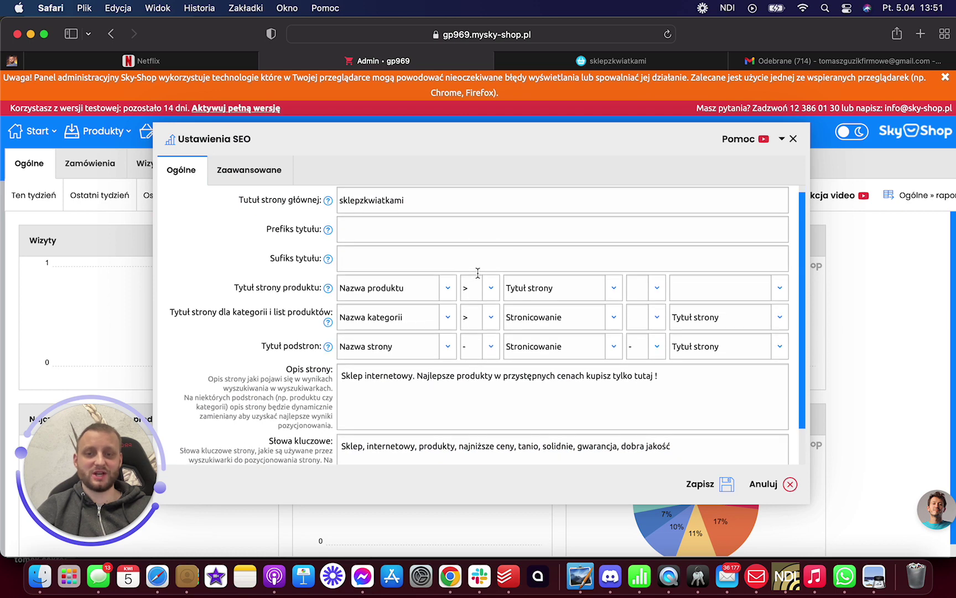
pyautogui.scroll(-2, 477, 273)
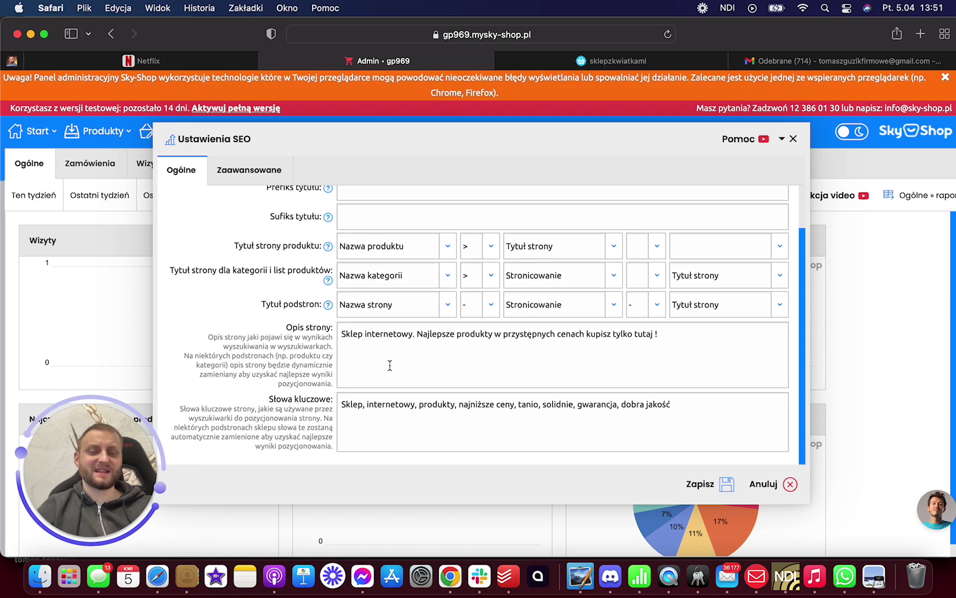
pyautogui.scroll(2, 526, 373)
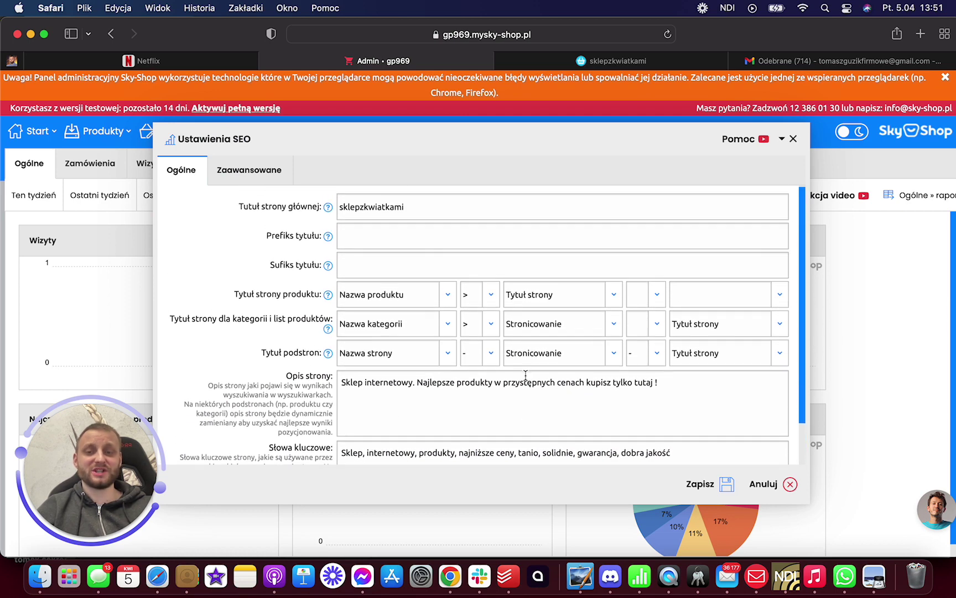
pyautogui.scroll(-2, 526, 374)
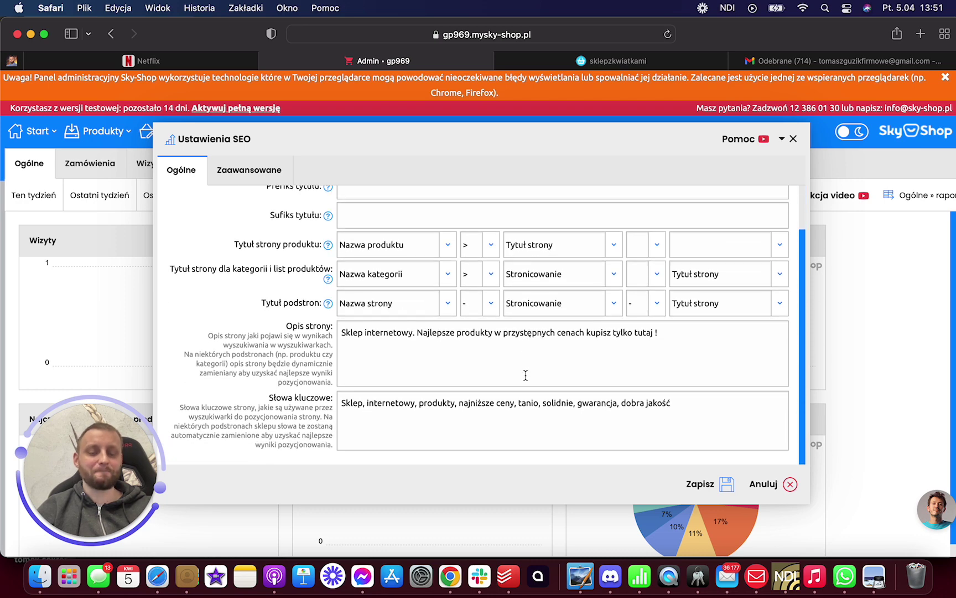
pyautogui.scroll(2, 526, 376)
pyautogui.scroll(-1, 525, 375)
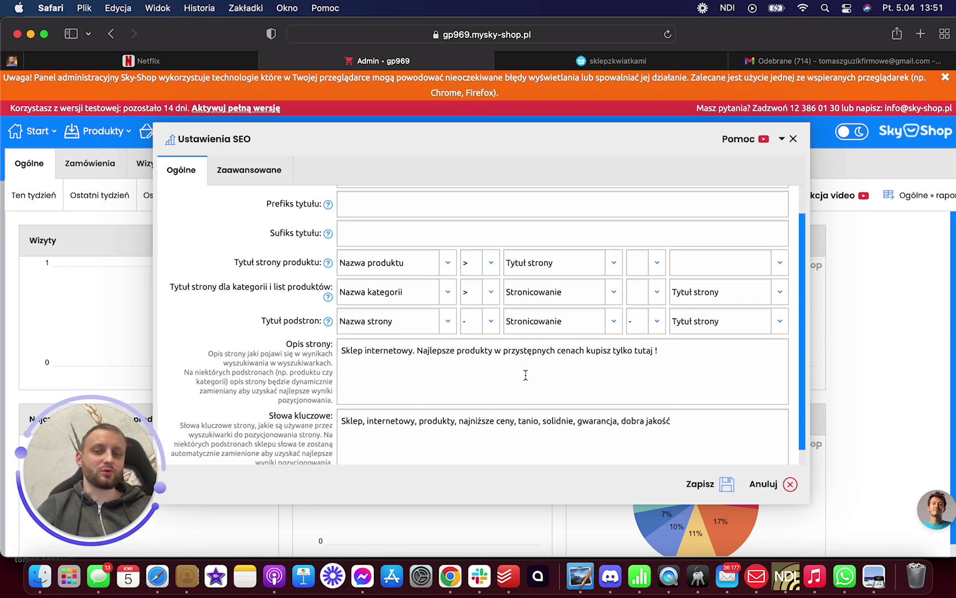
pyautogui.click(793, 139)
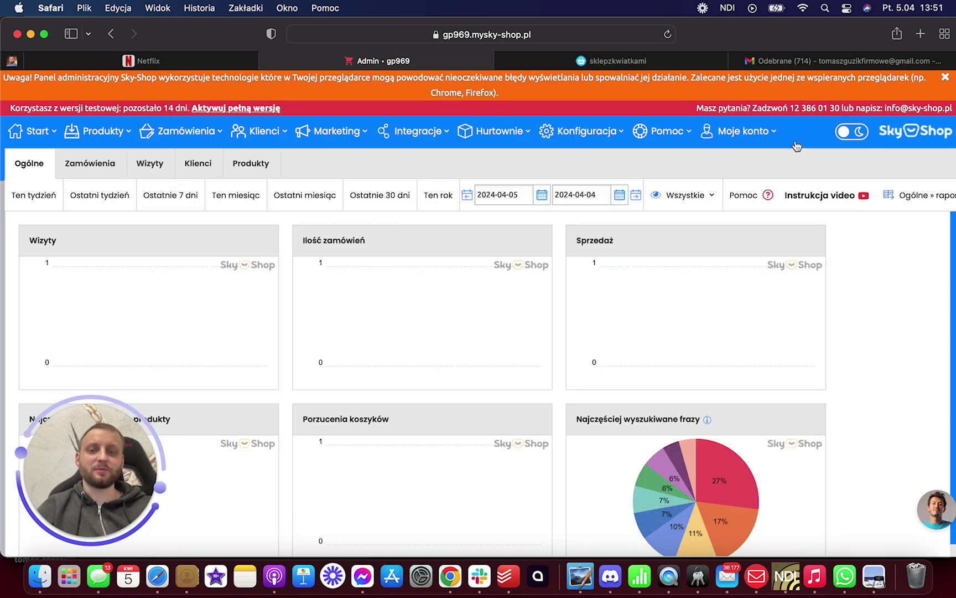
pyautogui.click(348, 139)
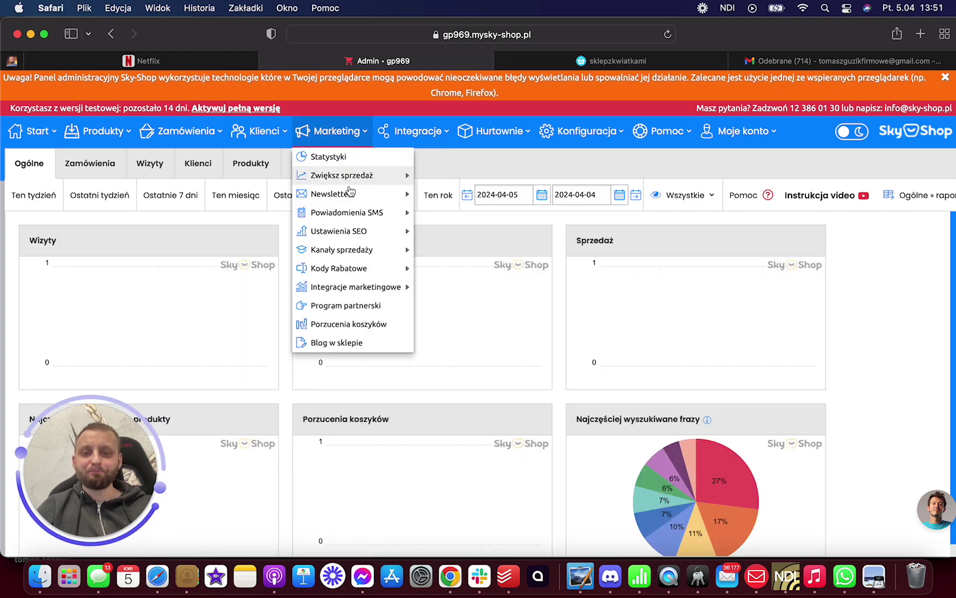
# - Tick the Zakup, Kontakt, Dokończ rejestrację and Dodanie do koszyka events in Facebook Pixel and save
pyautogui.moveTo(346, 250)
pyautogui.moveTo(456, 276)
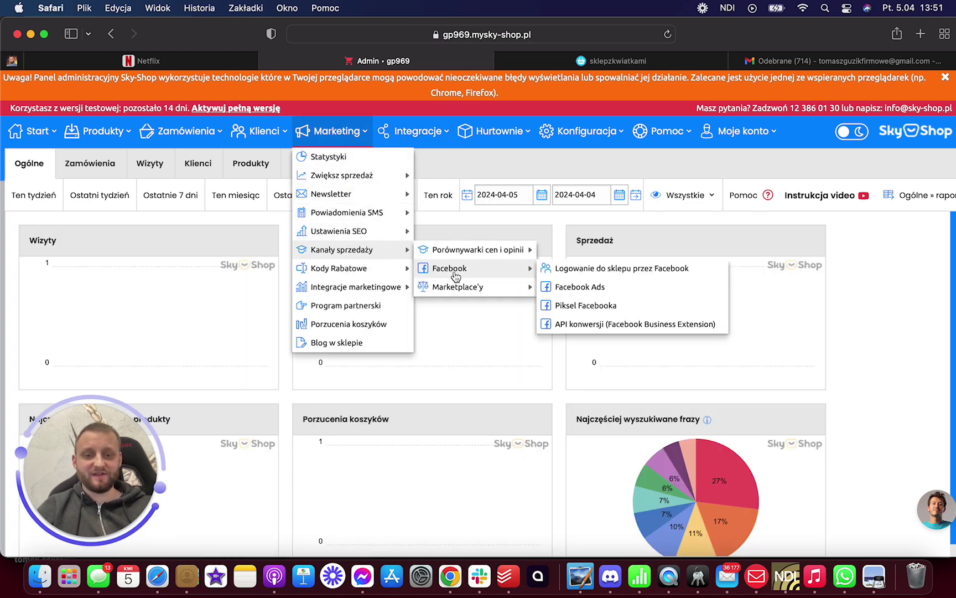
pyautogui.moveTo(474, 297)
pyautogui.moveTo(488, 271)
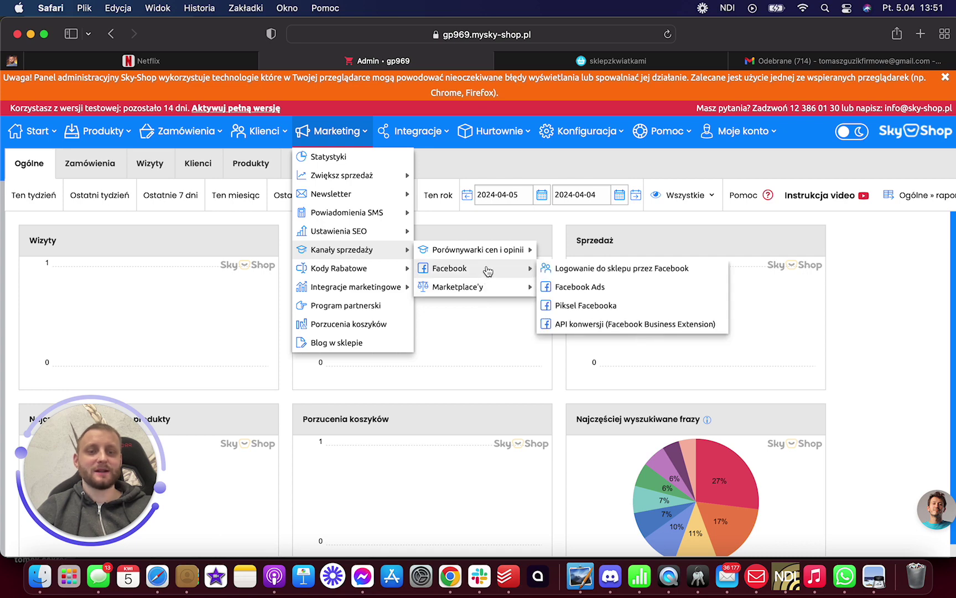
pyautogui.click(617, 305)
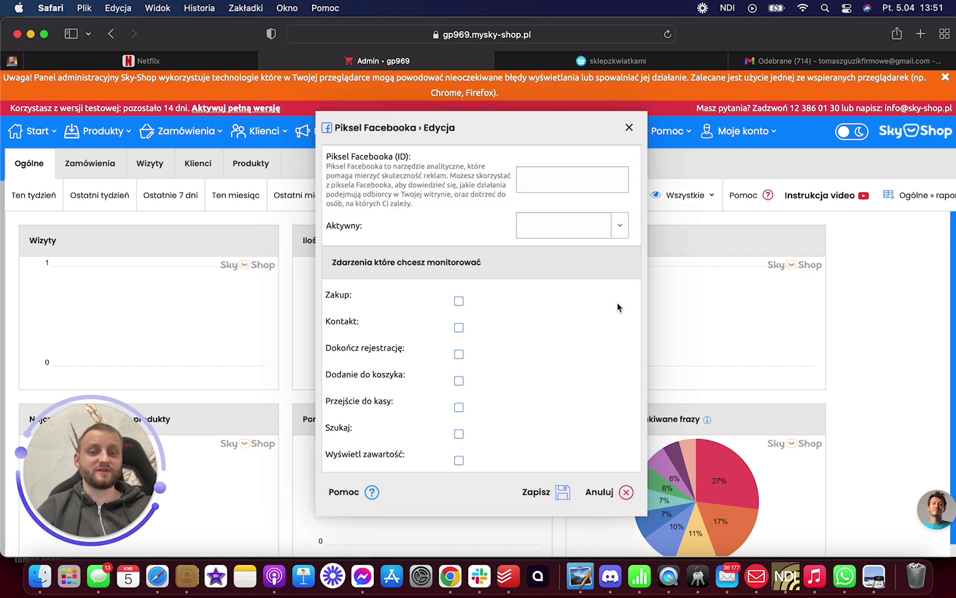
pyautogui.click(546, 183)
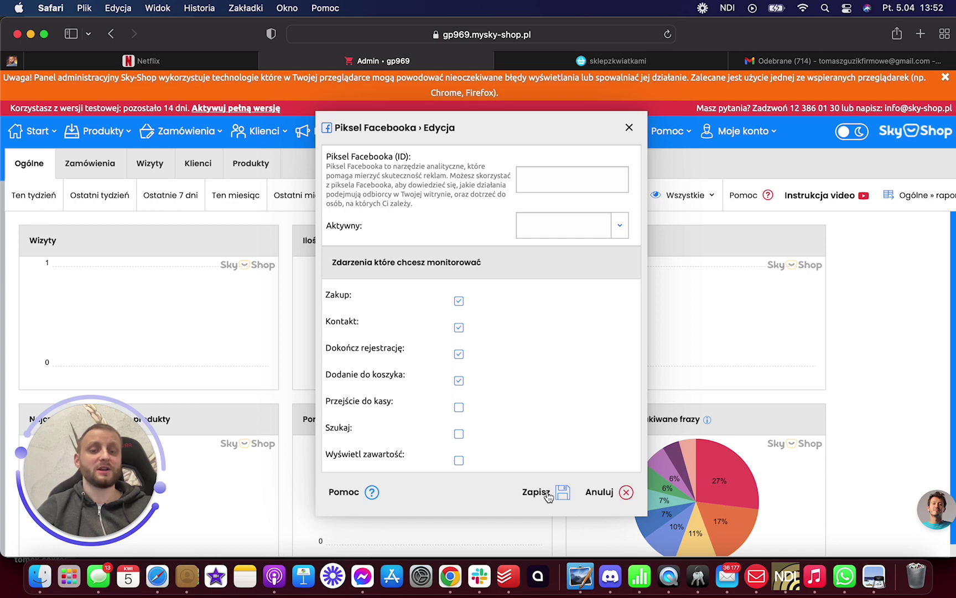
pyautogui.click(626, 493)
pyautogui.click(342, 131)
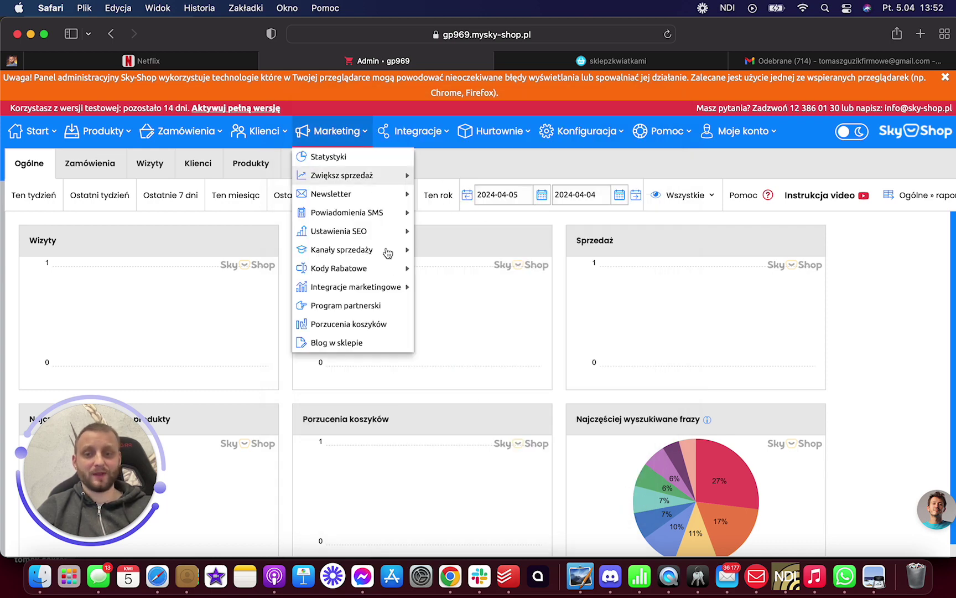
# - Look over the marketing integrations and open the empty Program partnerski list
pyautogui.moveTo(398, 275)
pyautogui.moveTo(392, 297)
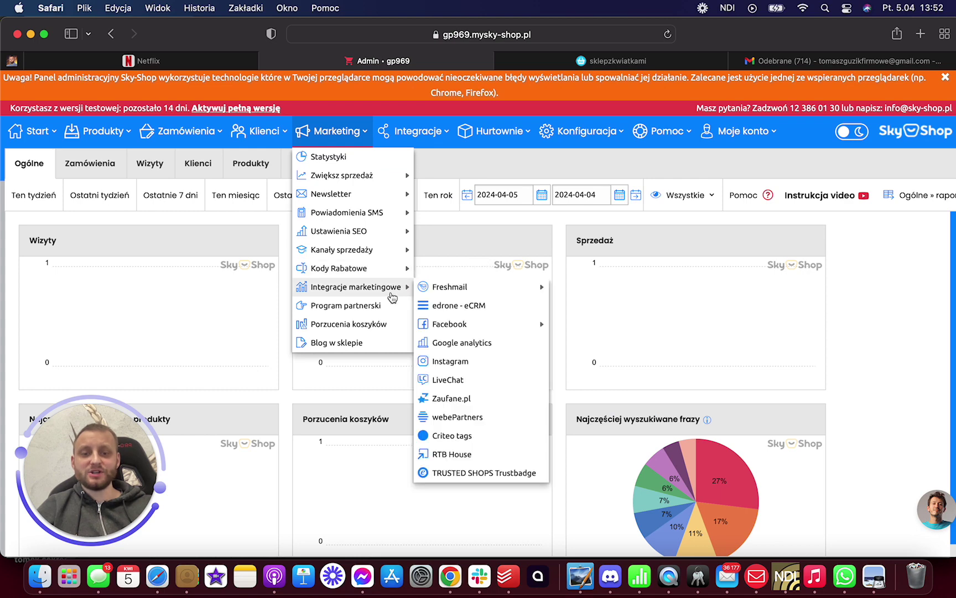
pyautogui.moveTo(472, 298)
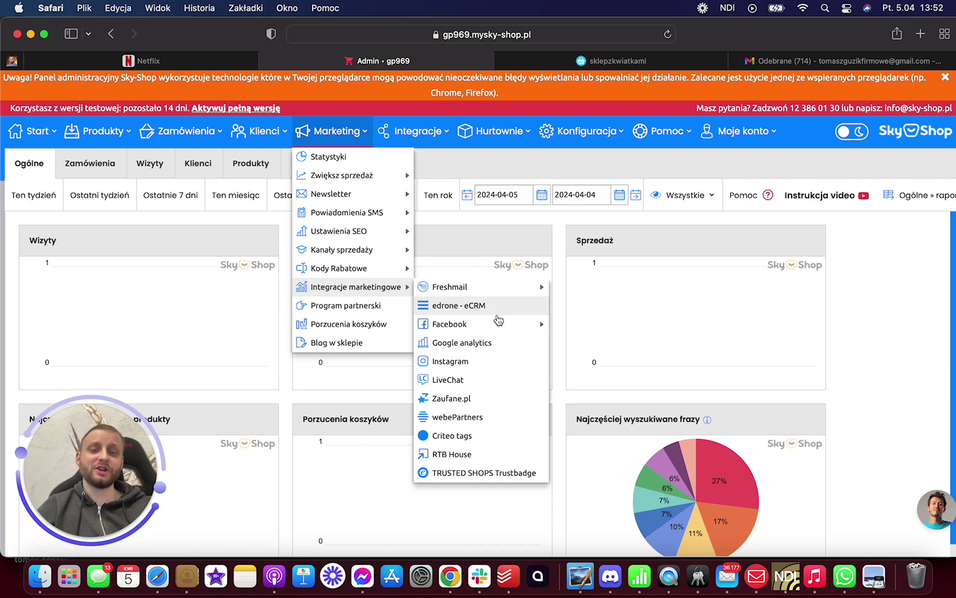
pyautogui.moveTo(501, 323)
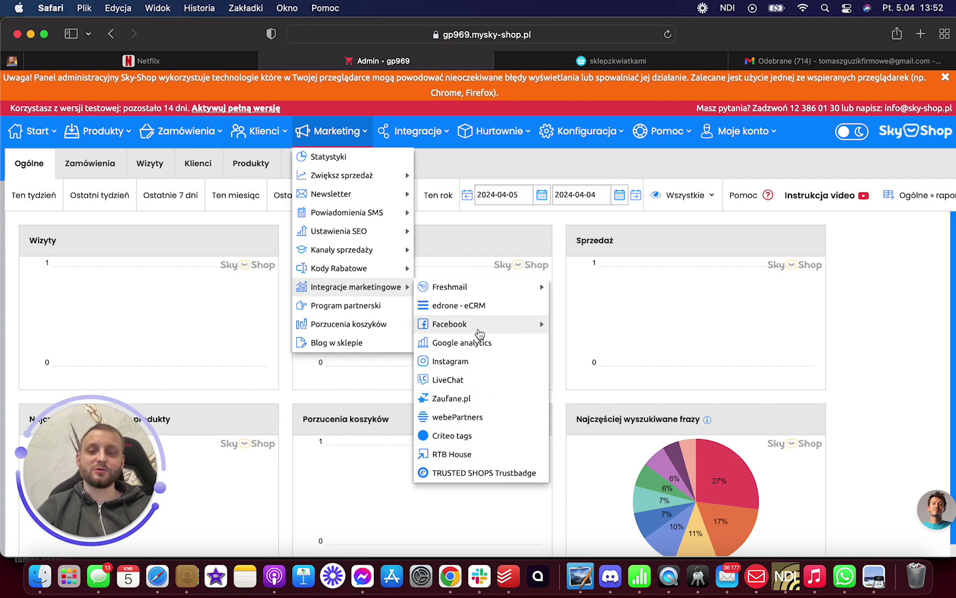
pyautogui.click(368, 309)
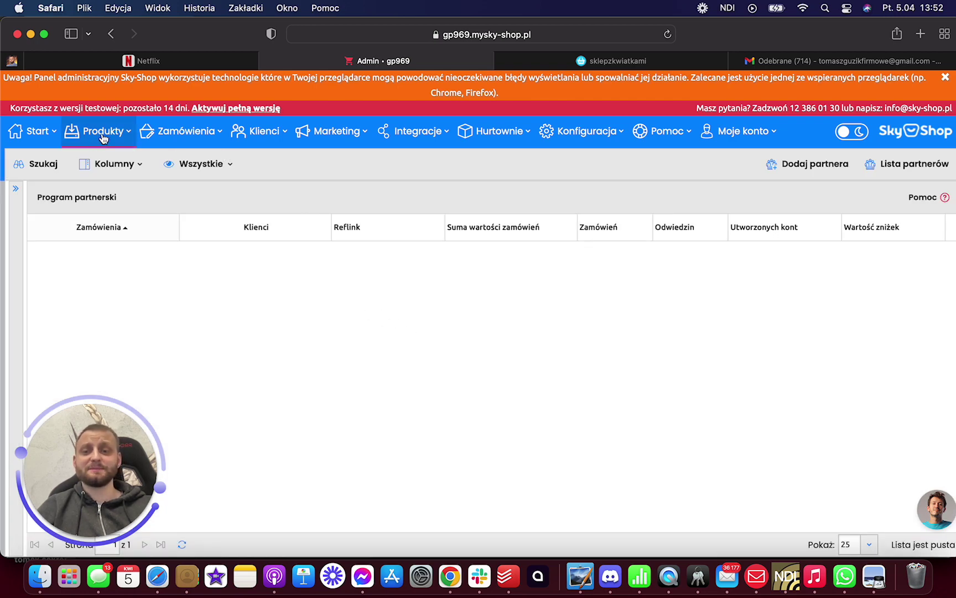
# - Open the Porzucenia koszyków report, then the shop blog in the CMS
pyautogui.click(336, 131)
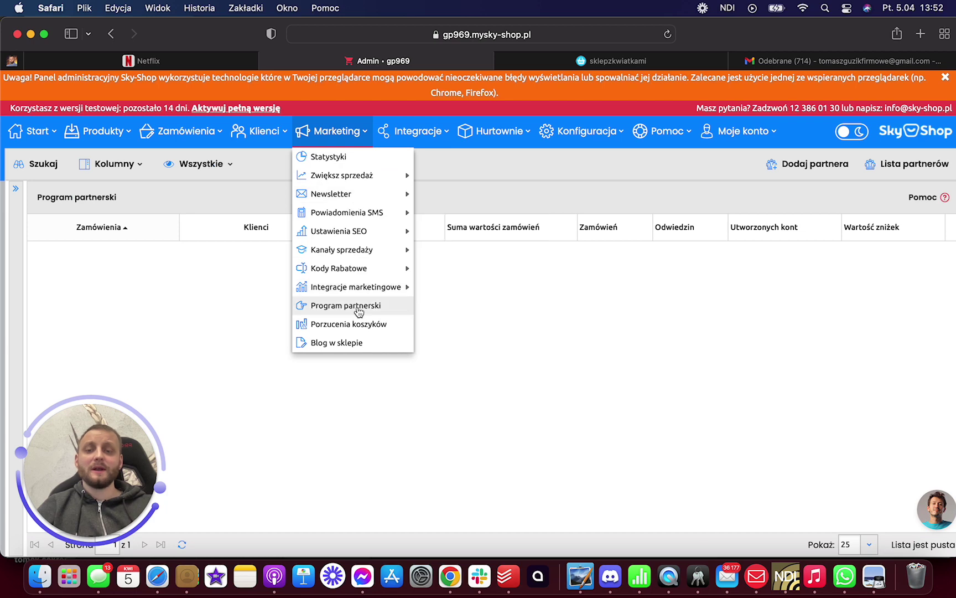
pyautogui.click(365, 327)
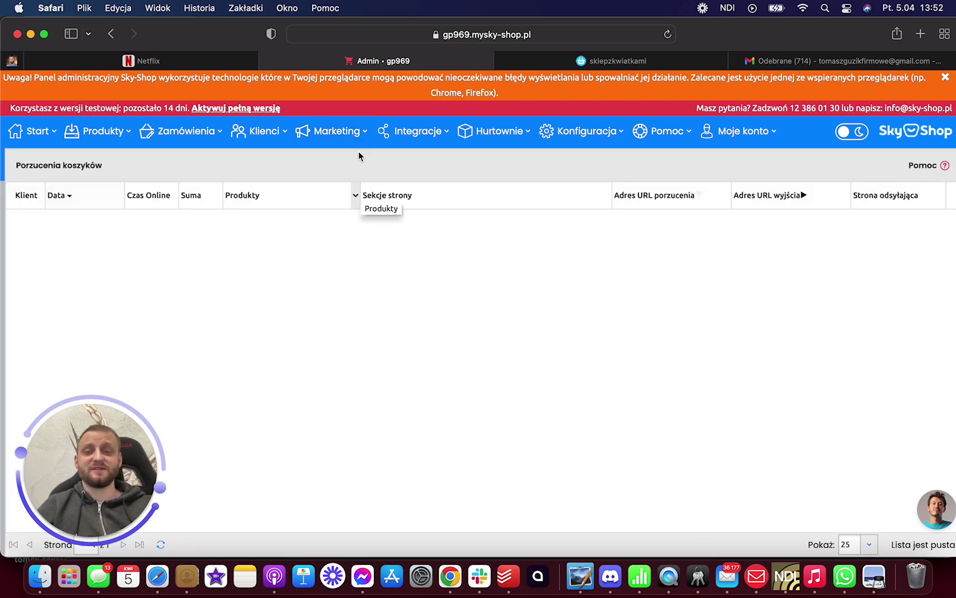
pyautogui.moveTo(329, 149)
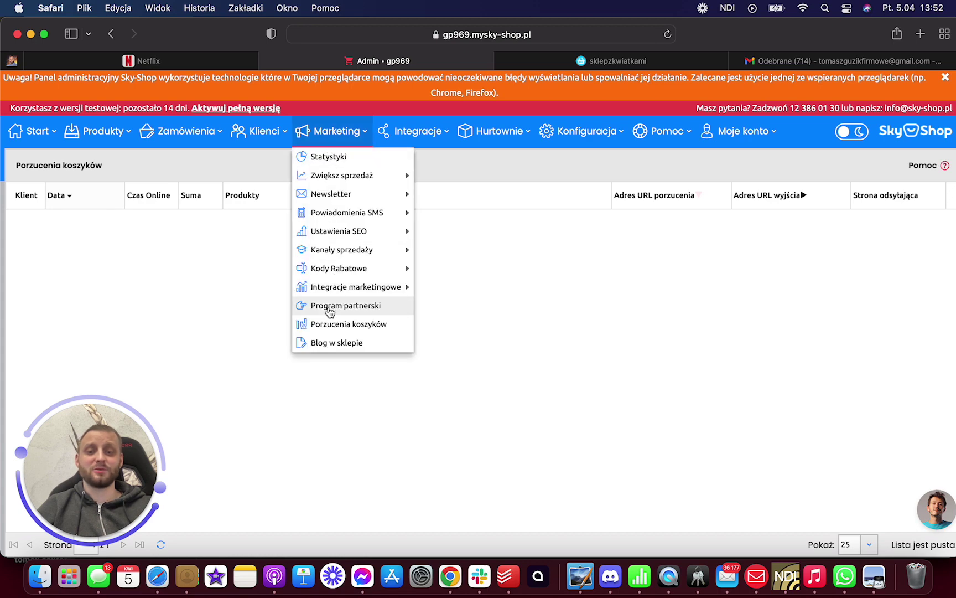
pyautogui.click(332, 342)
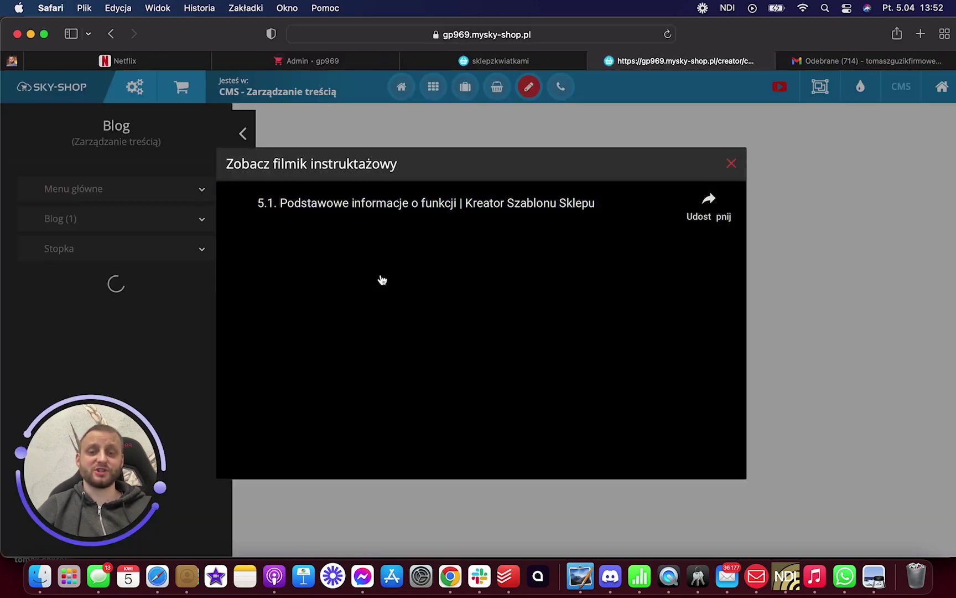
# - Dismiss the tutorial video and browse blog posts by Pierwsza and Druga kategoria
pyautogui.click(732, 164)
pyautogui.click(155, 227)
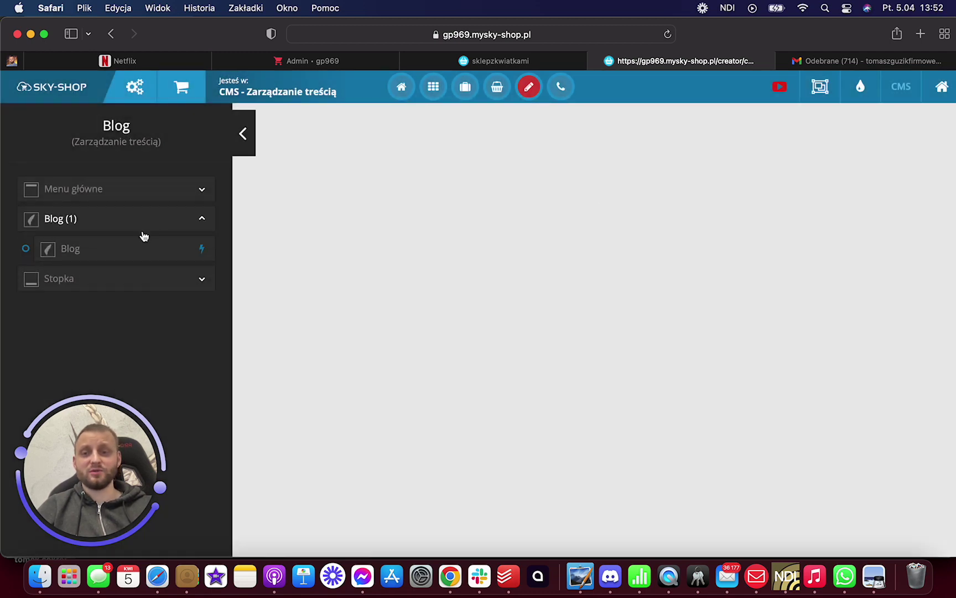
pyautogui.click(147, 250)
pyautogui.click(365, 200)
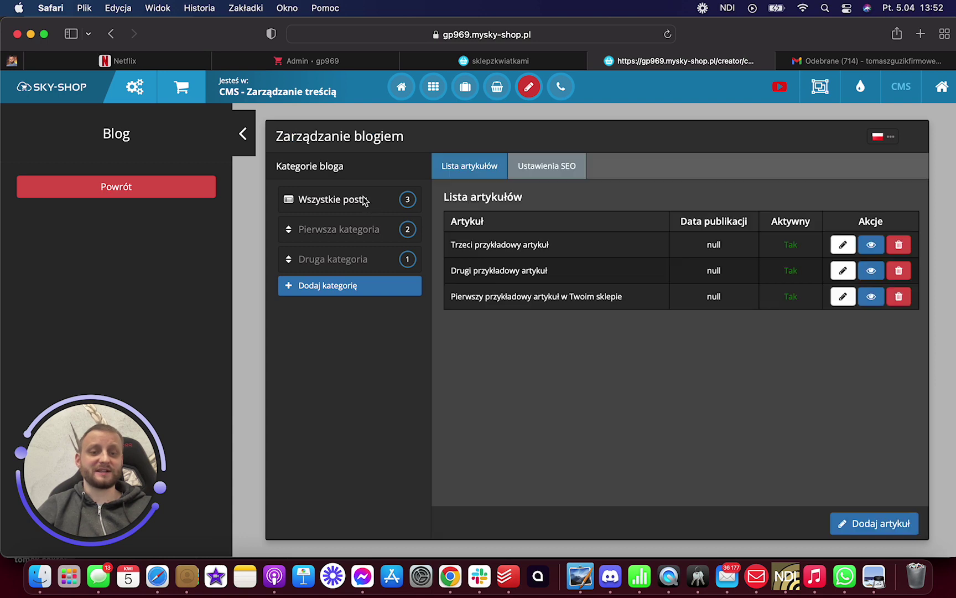
pyautogui.click(364, 282)
pyautogui.click(360, 269)
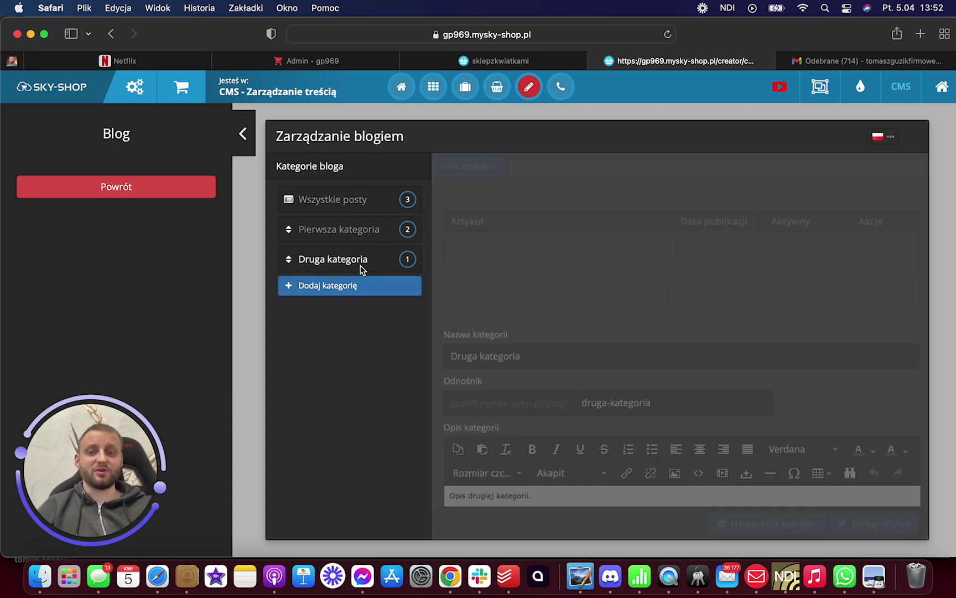
pyautogui.click(360, 264)
pyautogui.click(363, 231)
pyautogui.click(363, 198)
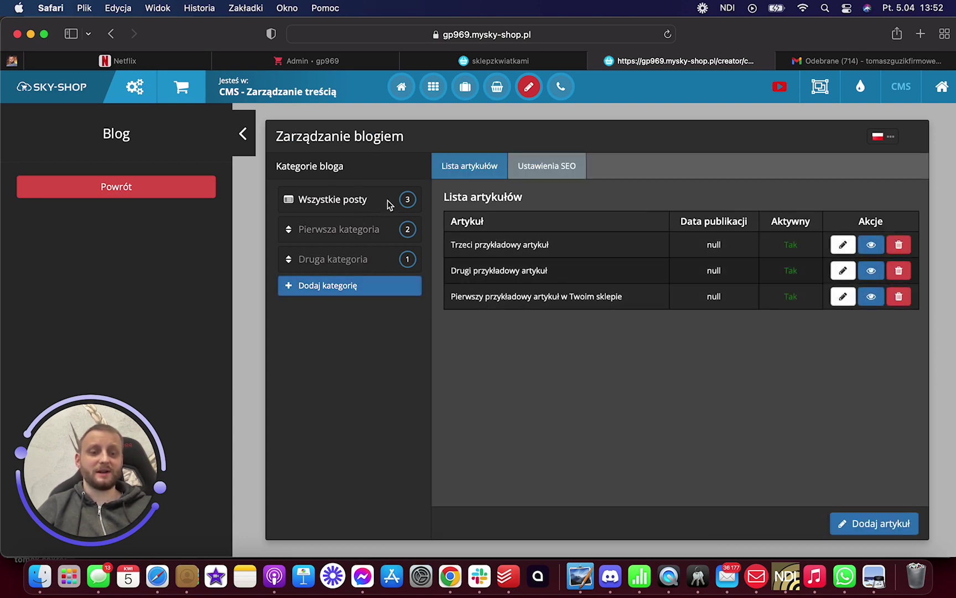
# - Start a new blog article and review its Ustawienia SEO and Ustawienia publikacji tabs
pyautogui.click(875, 523)
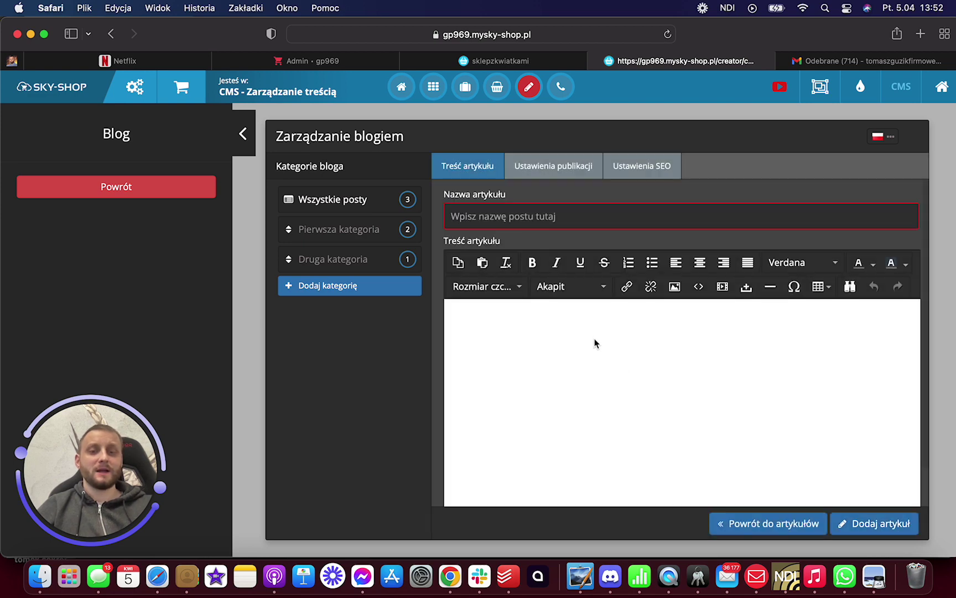
pyautogui.click(535, 217)
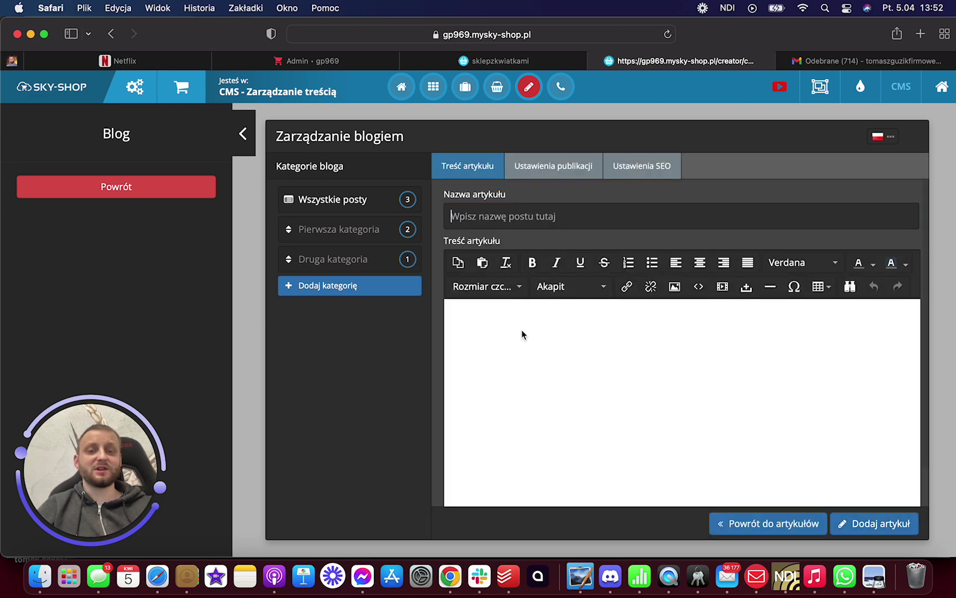
pyautogui.click(521, 334)
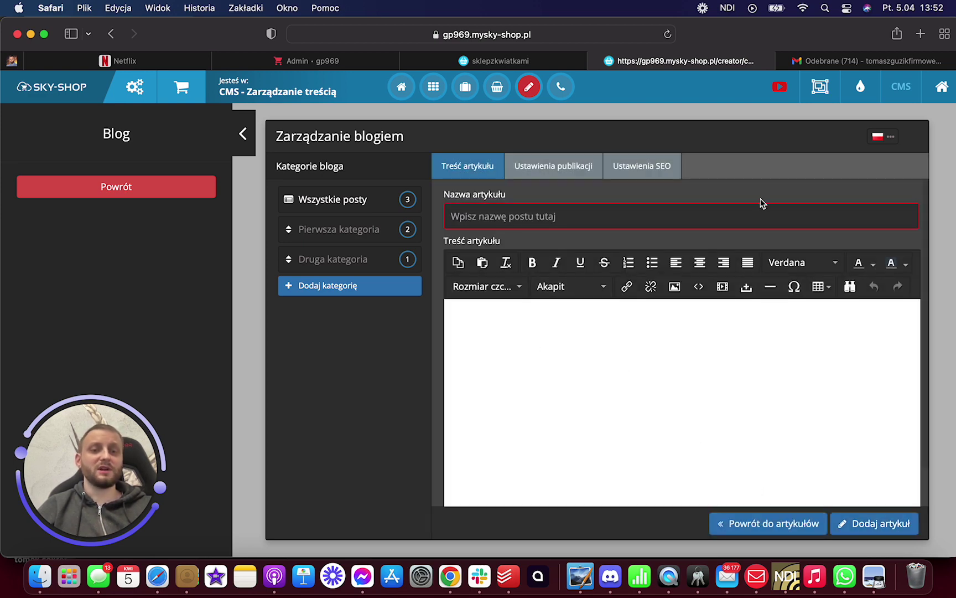
pyautogui.click(618, 164)
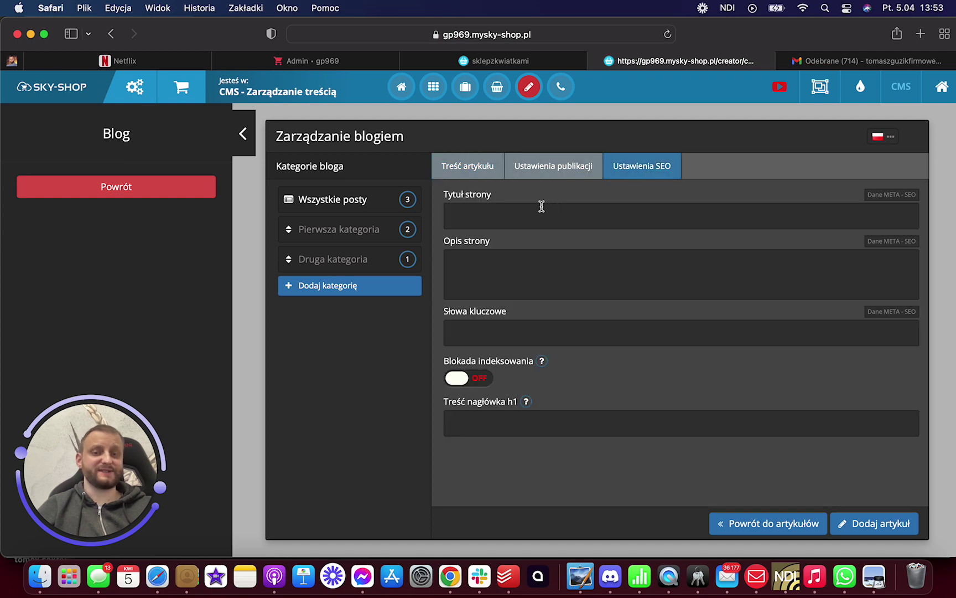
pyautogui.click(564, 163)
pyautogui.scroll(-3, 575, 315)
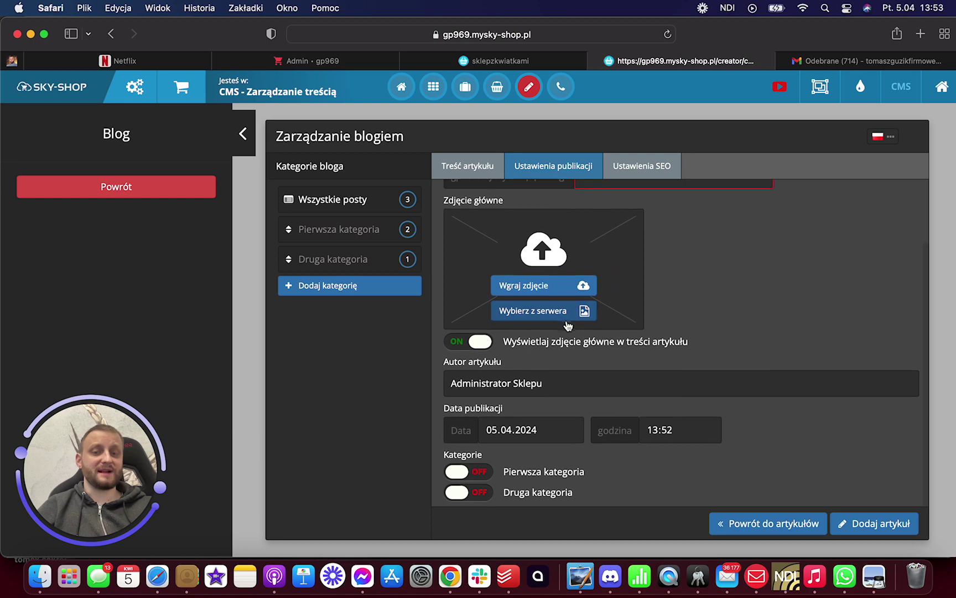
pyautogui.scroll(3, 568, 326)
pyautogui.scroll(-1, 569, 325)
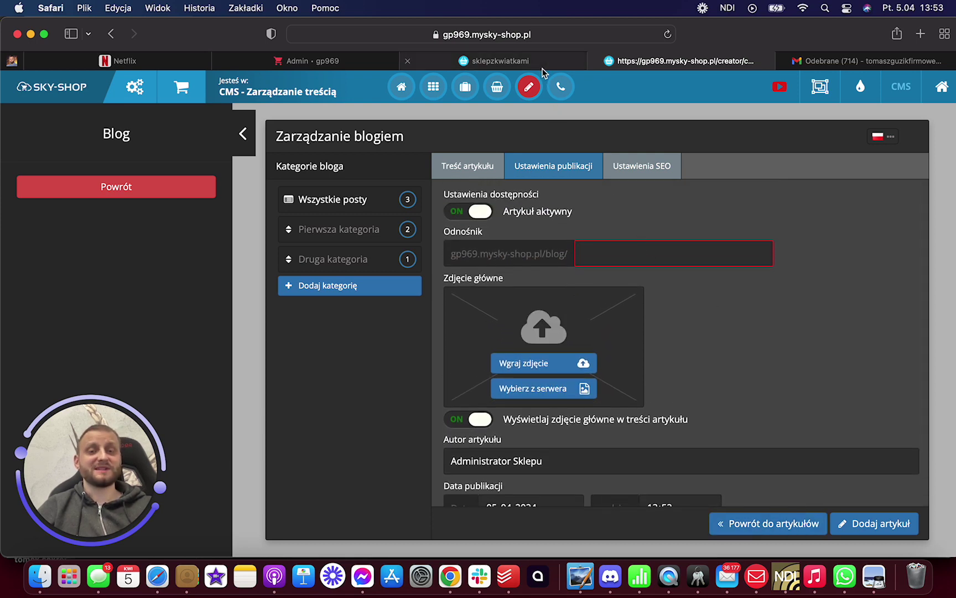
# - Open the admin list of integrated wholesalers and scroll through the Hurtownie table
pyautogui.click(537, 58)
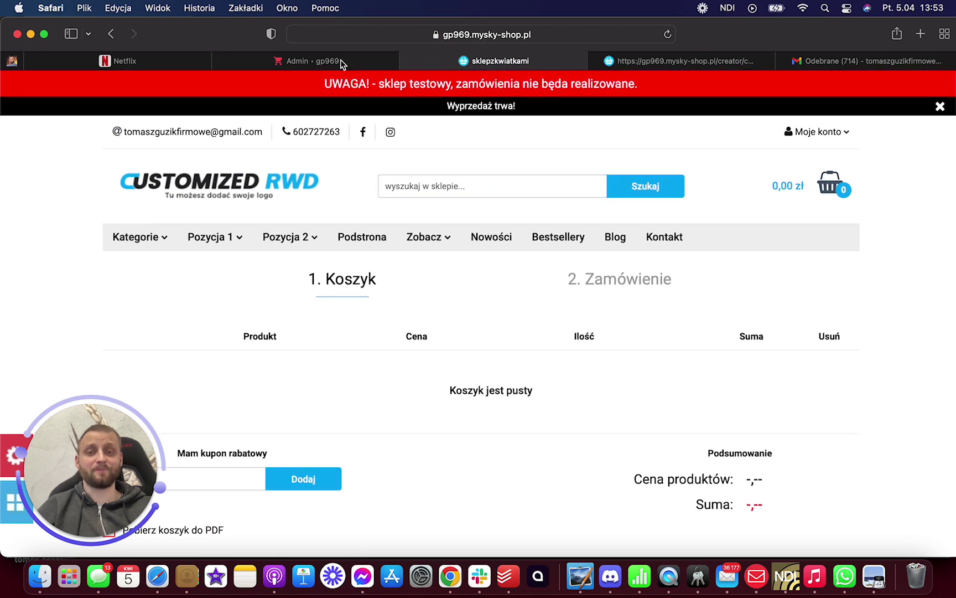
pyautogui.click(340, 61)
pyautogui.moveTo(400, 133)
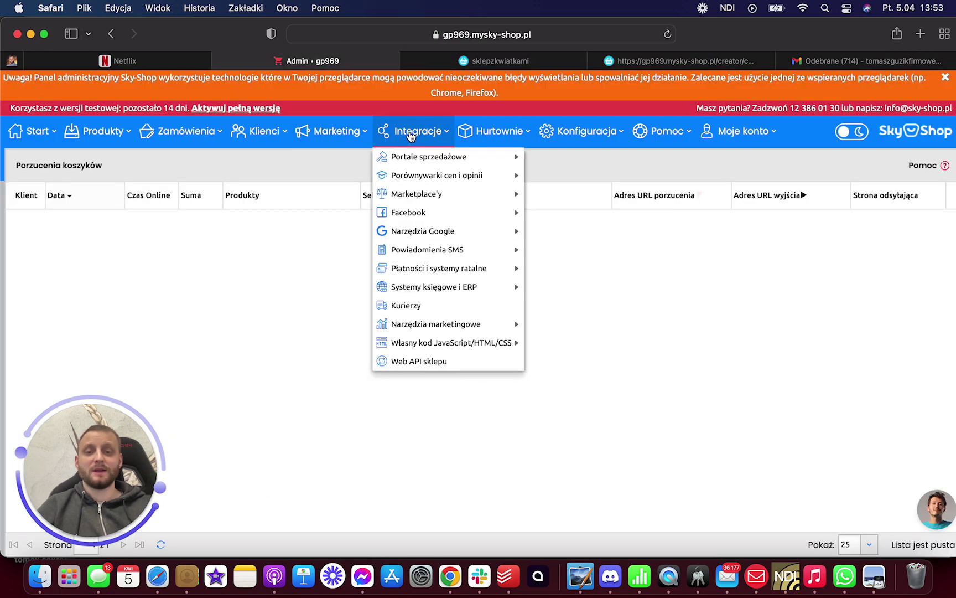
pyautogui.moveTo(481, 133)
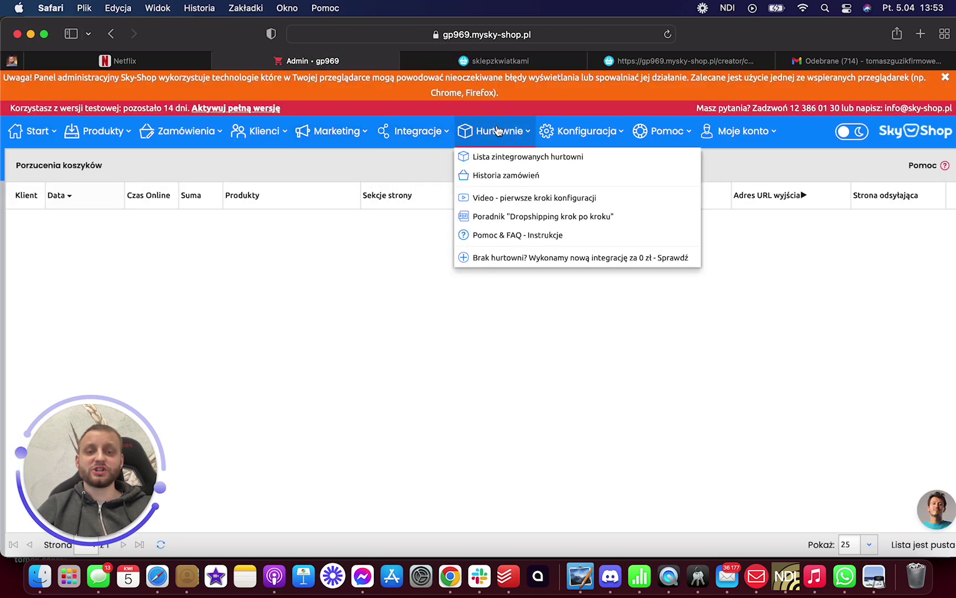
pyautogui.click(513, 158)
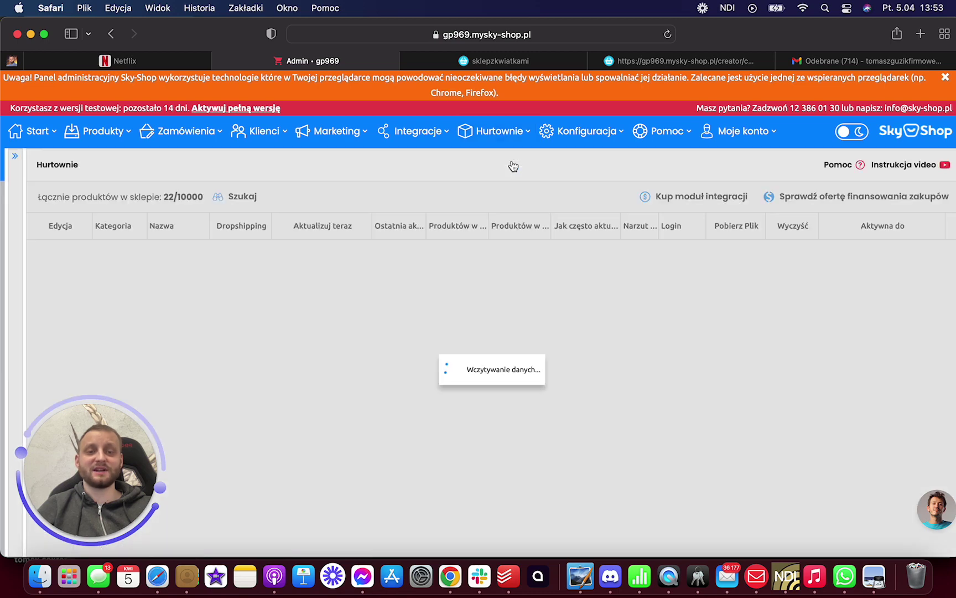
pyautogui.scroll(-4, 455, 272)
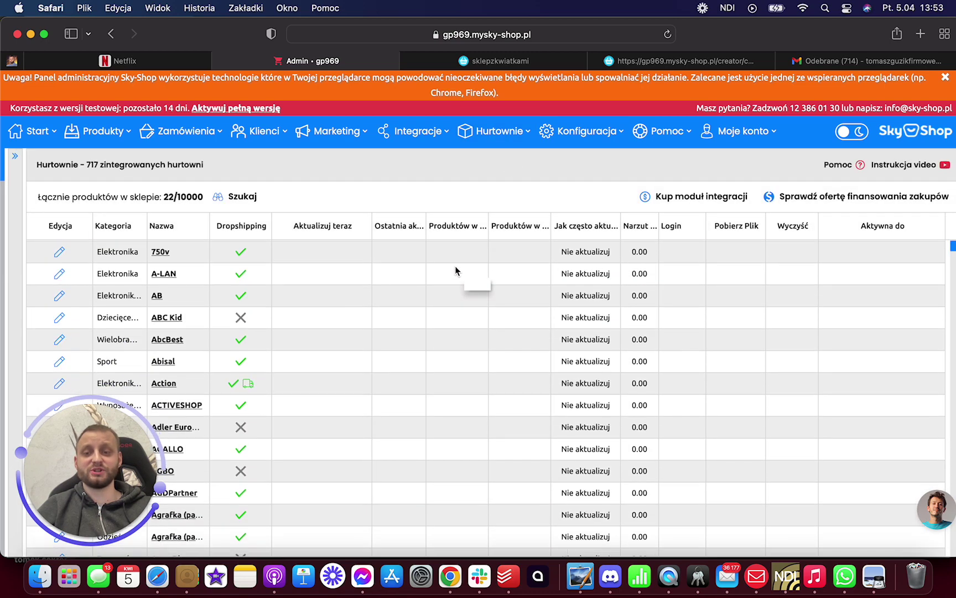
pyautogui.scroll(-8, 455, 271)
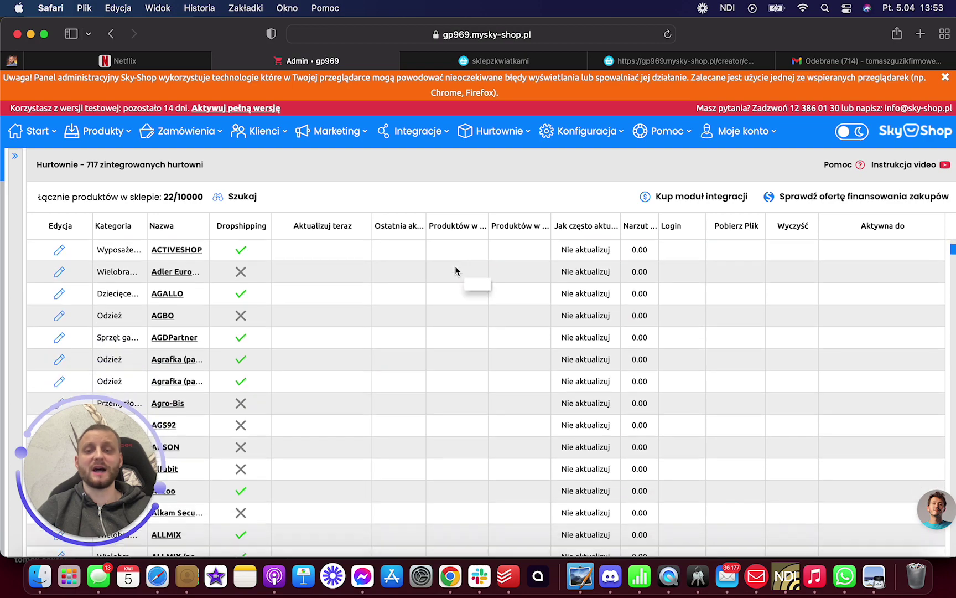
pyautogui.scroll(-15, 275, 383)
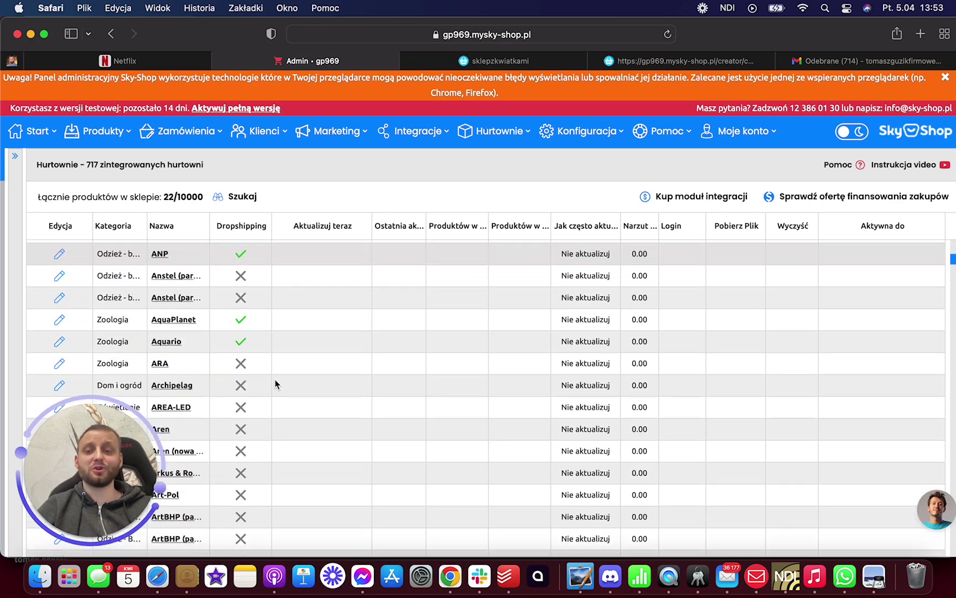
pyautogui.scroll(20, 275, 384)
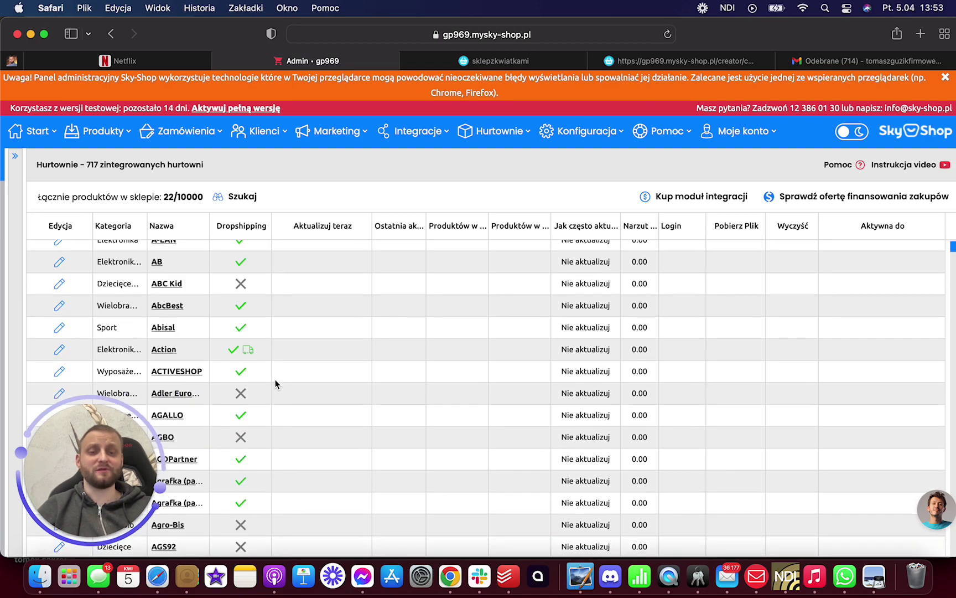
pyautogui.scroll(-20, 276, 384)
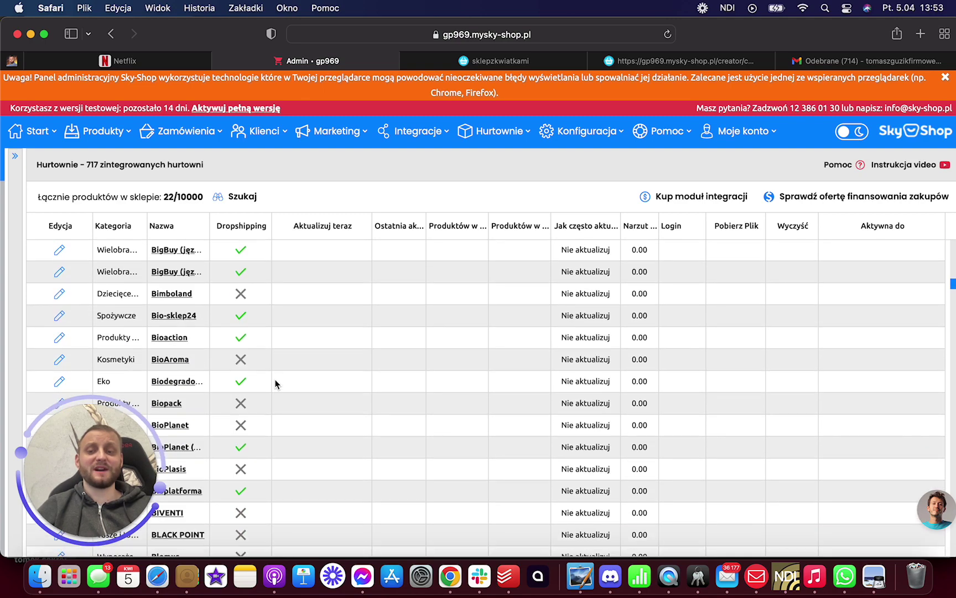
pyautogui.scroll(-10, 276, 383)
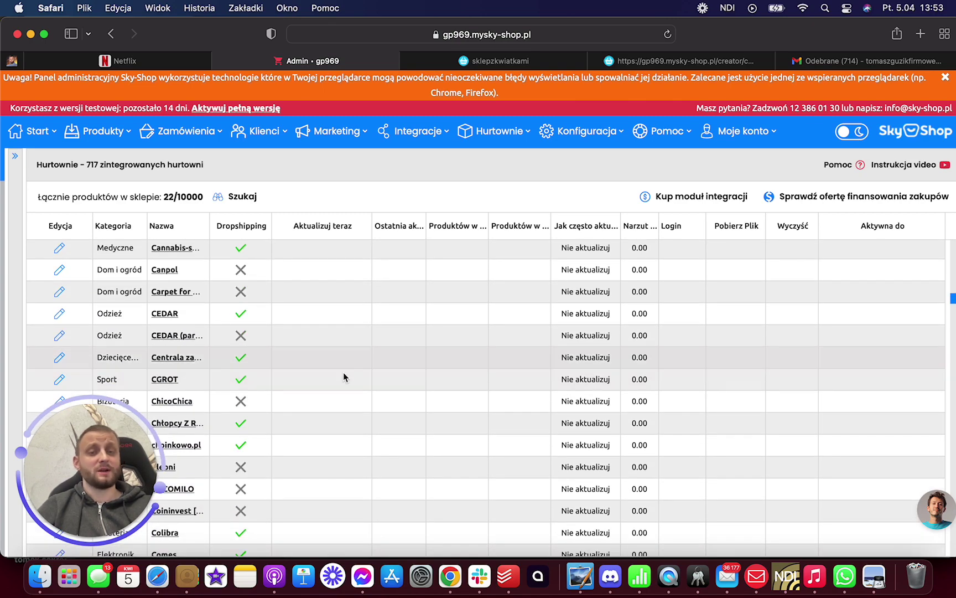
pyautogui.scroll(5, 308, 390)
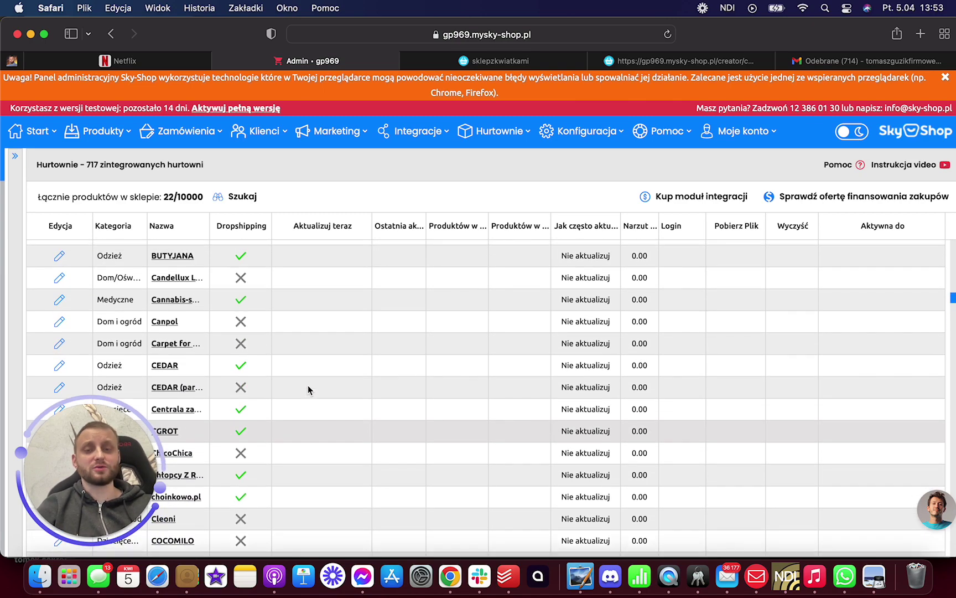
pyautogui.scroll(15, 307, 386)
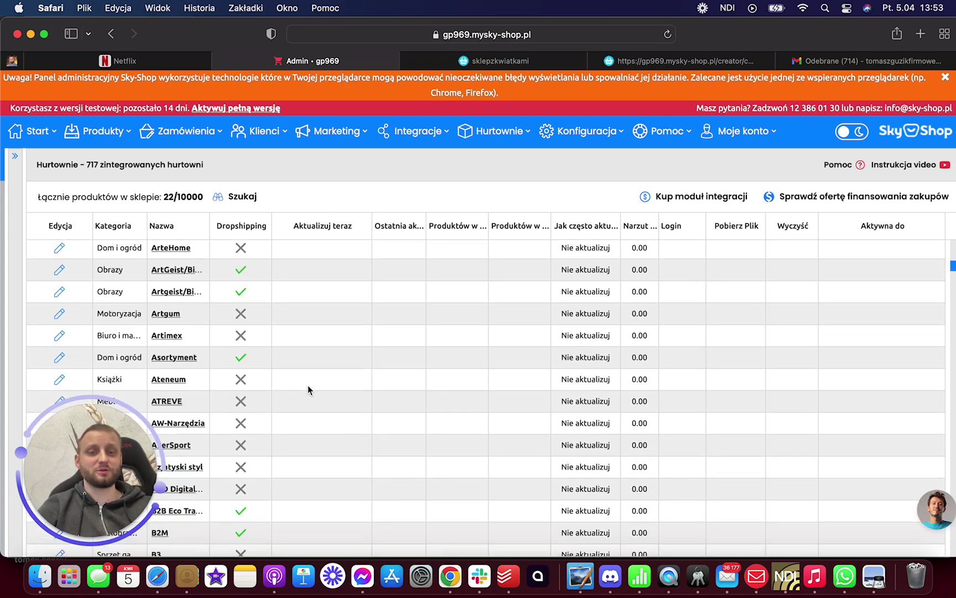
pyautogui.scroll(5, 345, 330)
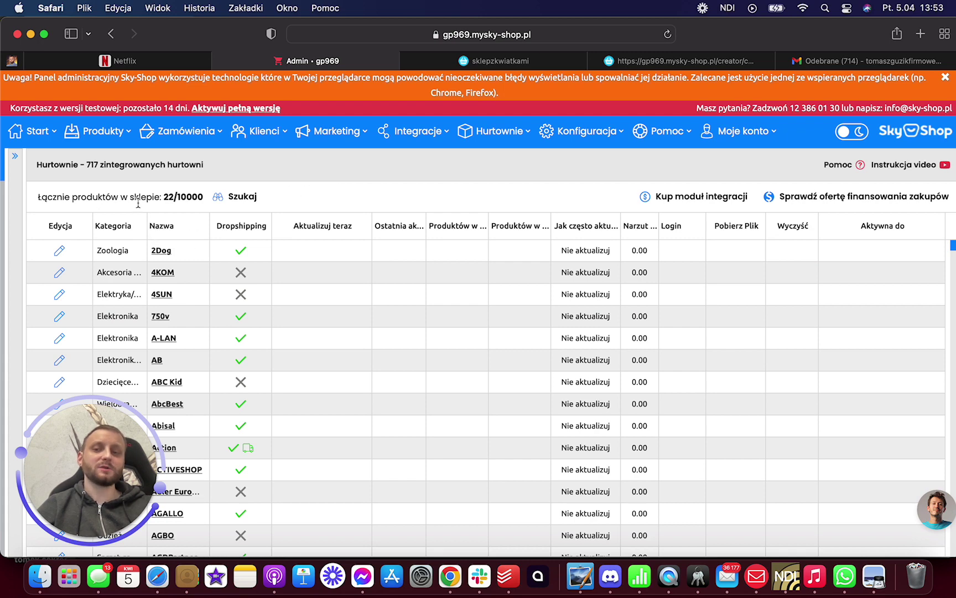
# - Open the 4KOM wholesaler's website, accept all its cookies, and return to the storefront tab
pyautogui.click(497, 131)
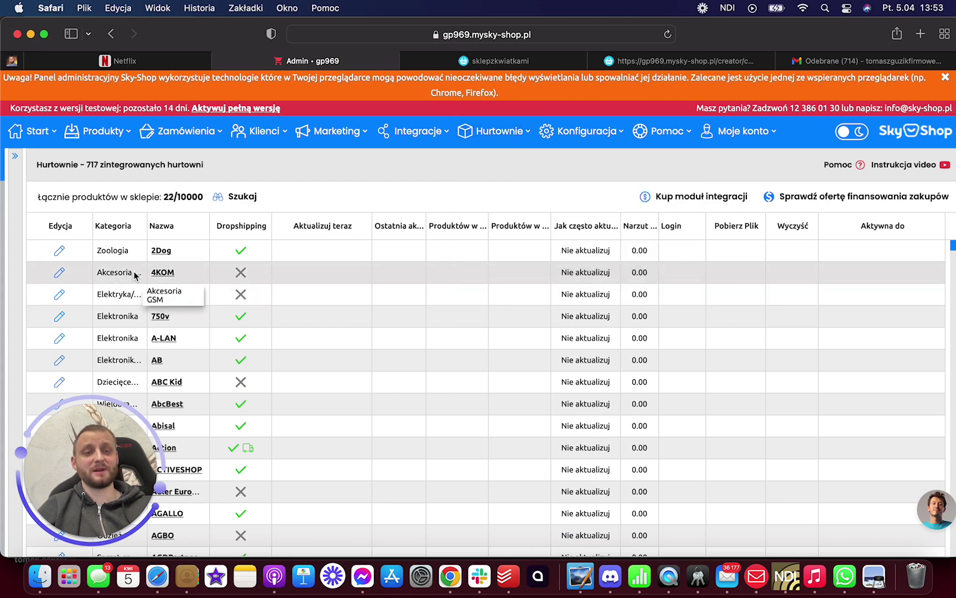
pyautogui.click(160, 274)
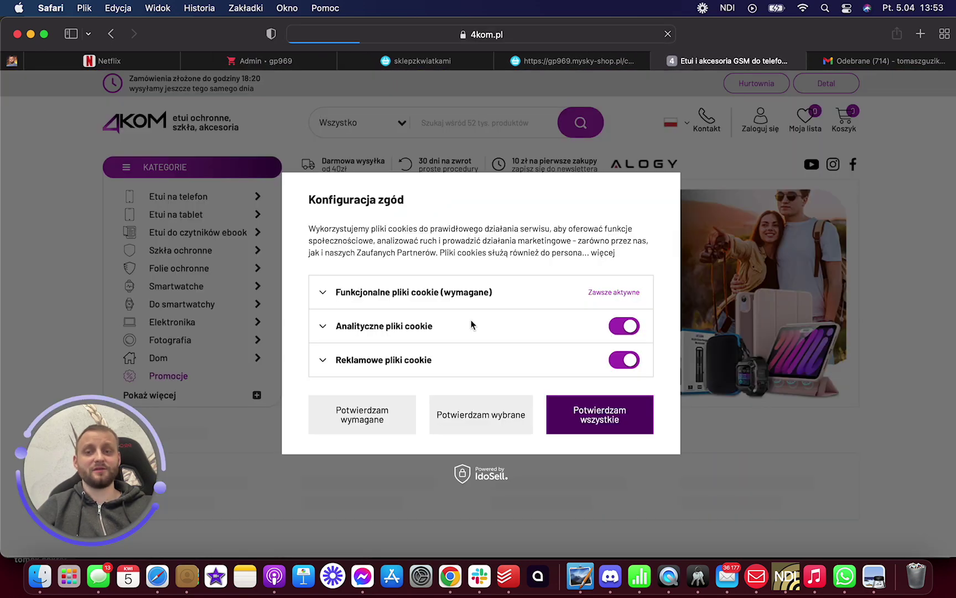
pyautogui.click(588, 415)
pyautogui.scroll(-10, 551, 310)
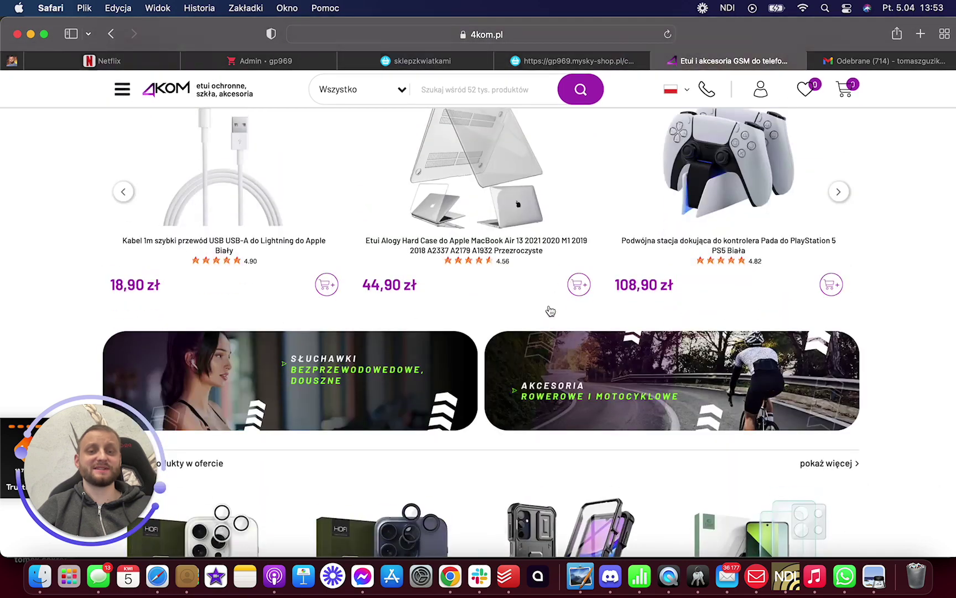
pyautogui.scroll(-1, 520, 232)
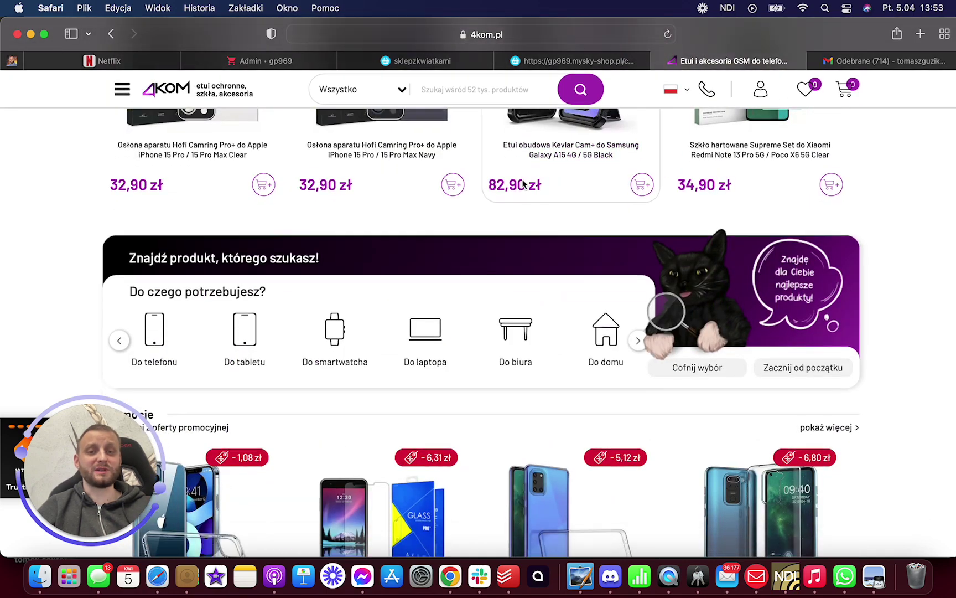
pyautogui.click(451, 63)
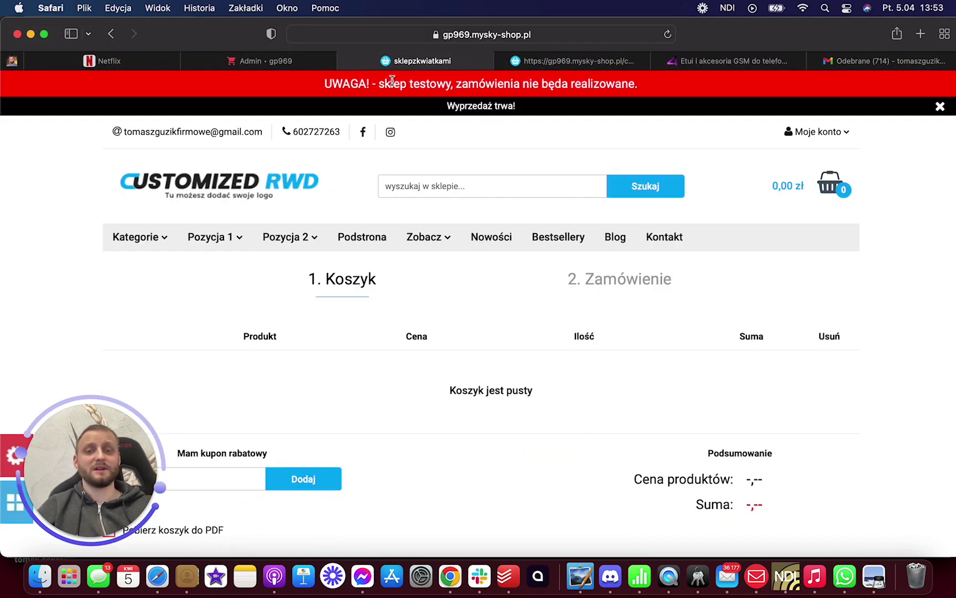
# - Check the empty Skrzynki e-mail list under Hosting, dismissing its error, and close it
pyautogui.click(279, 63)
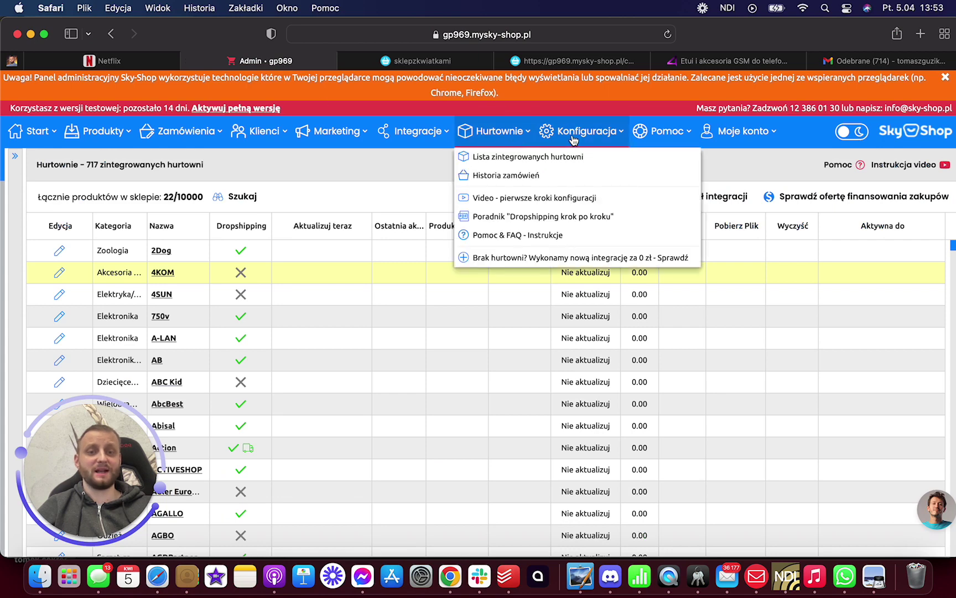
pyautogui.moveTo(603, 138)
pyautogui.moveTo(608, 174)
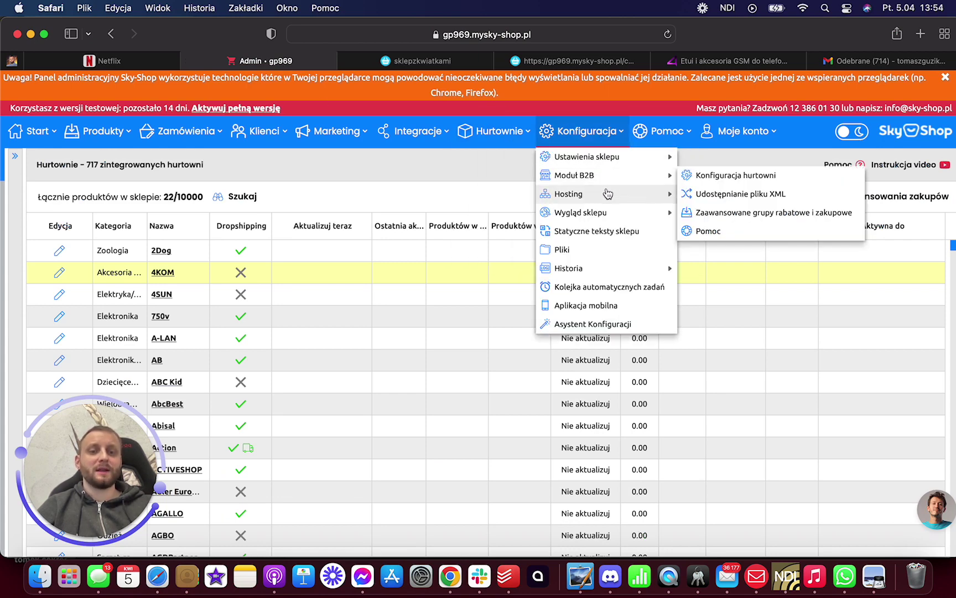
pyautogui.moveTo(612, 216)
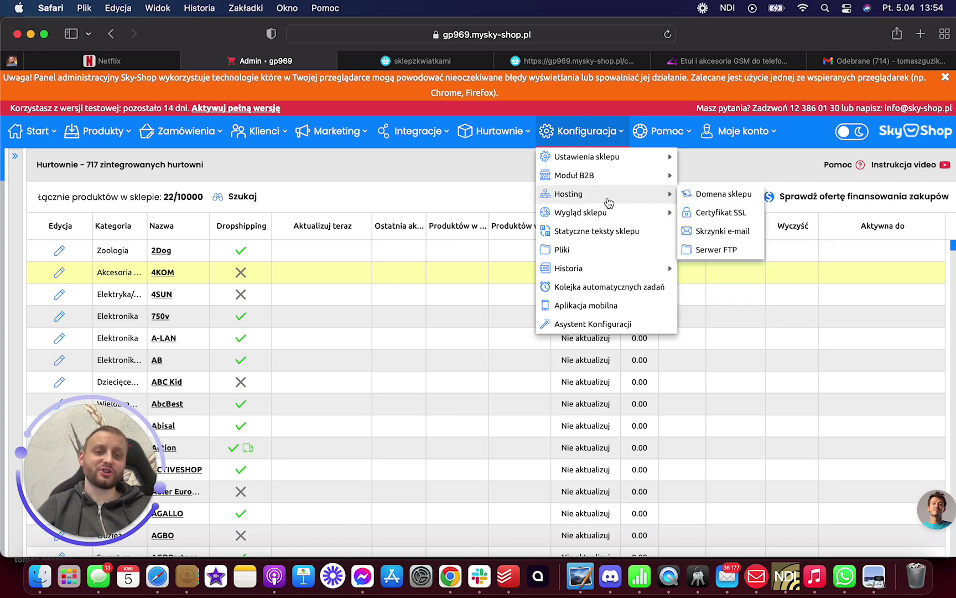
pyautogui.click(723, 231)
pyautogui.click(481, 364)
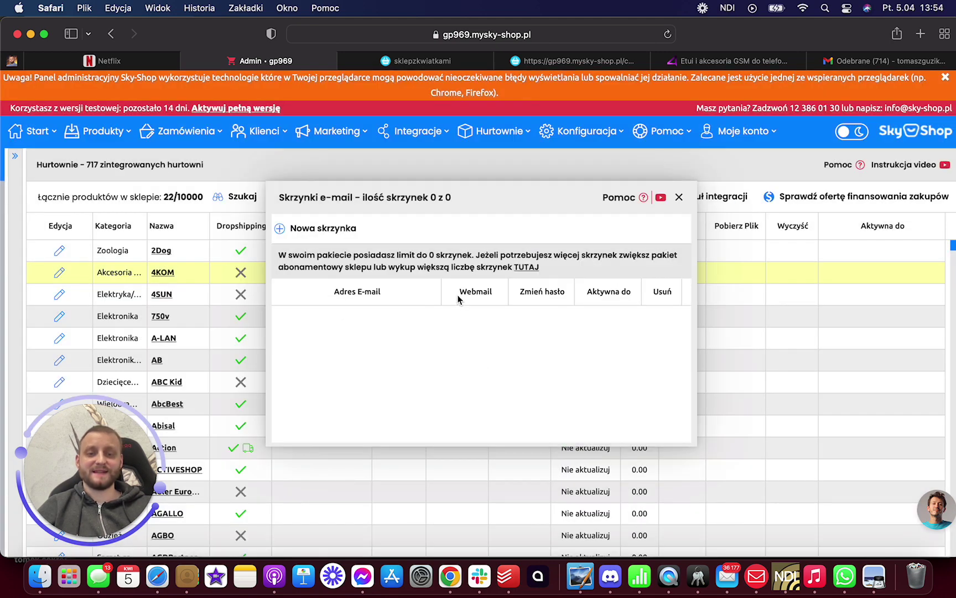
pyautogui.click(680, 198)
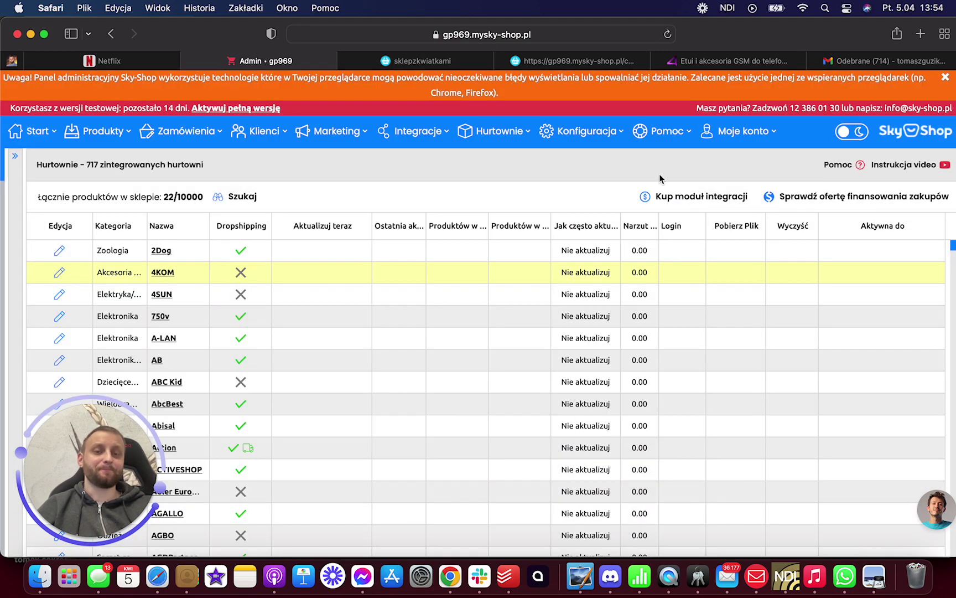
# - View the Asystent Konfiguracji showing 68% configured, then close it
pyautogui.click(599, 135)
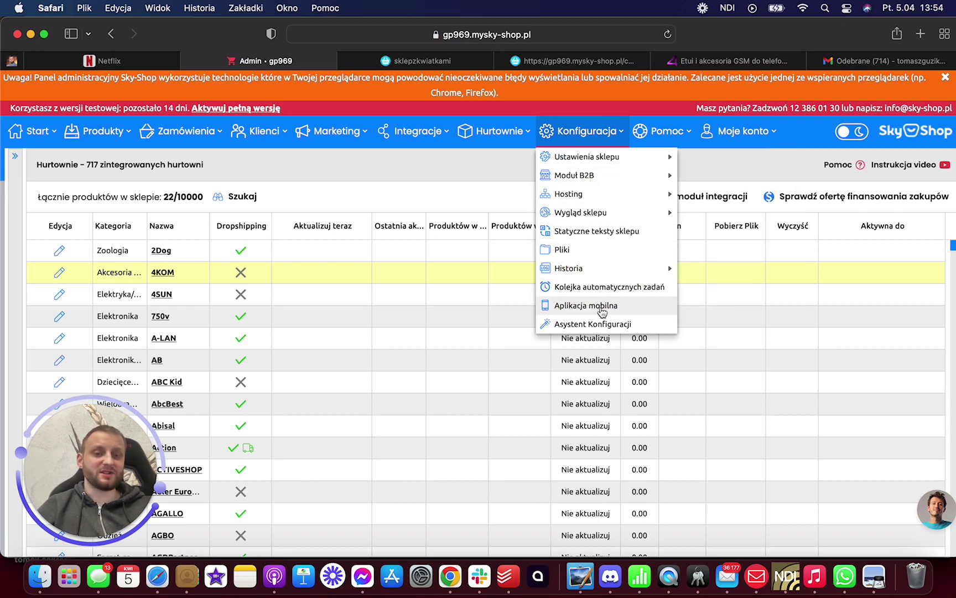
pyautogui.click(601, 329)
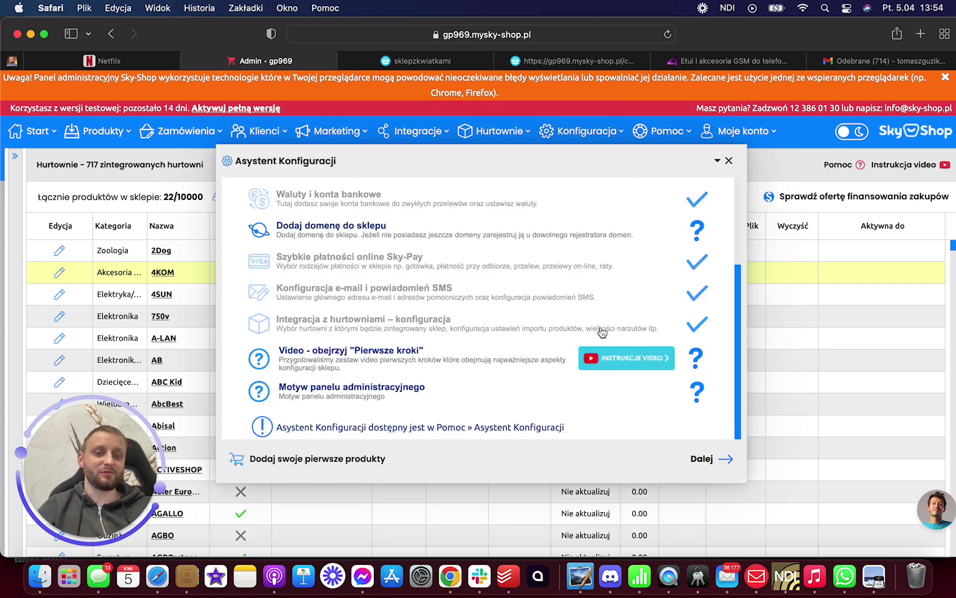
pyautogui.scroll(5, 576, 265)
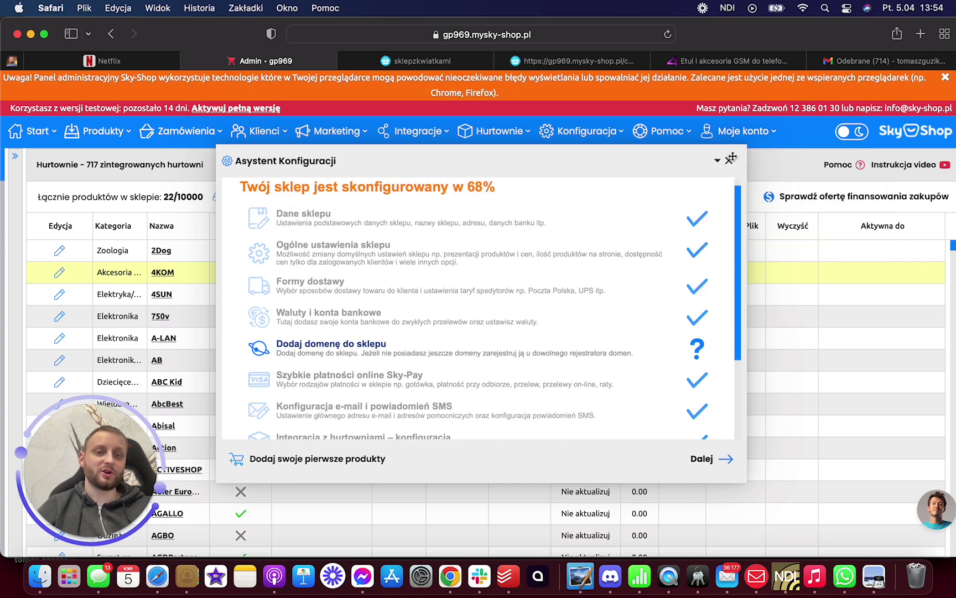
pyautogui.click(729, 160)
# - Save the Informacja o cookies settings with Popup (zalecane) display and the standard consent text
pyautogui.moveTo(601, 136)
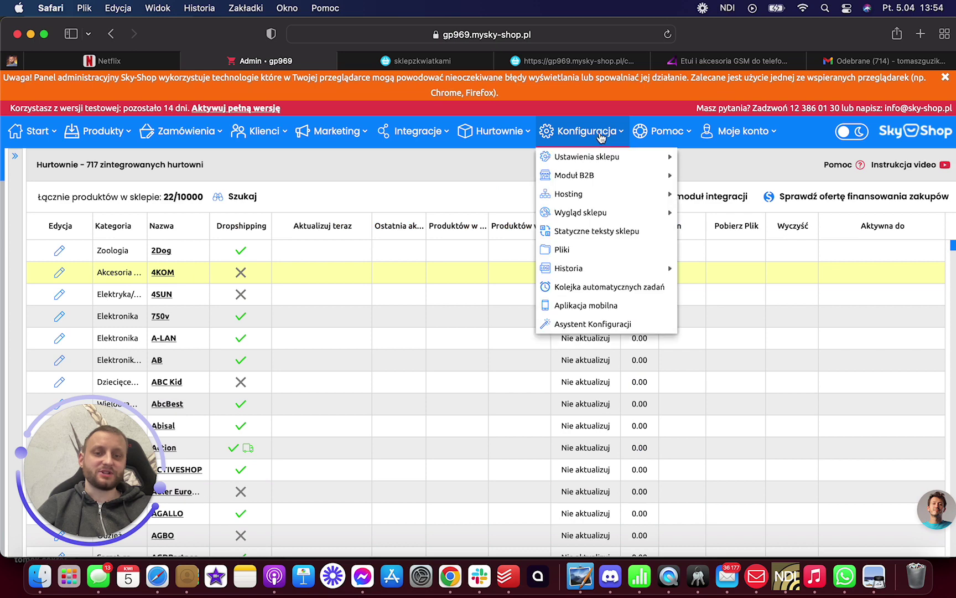
pyautogui.moveTo(605, 166)
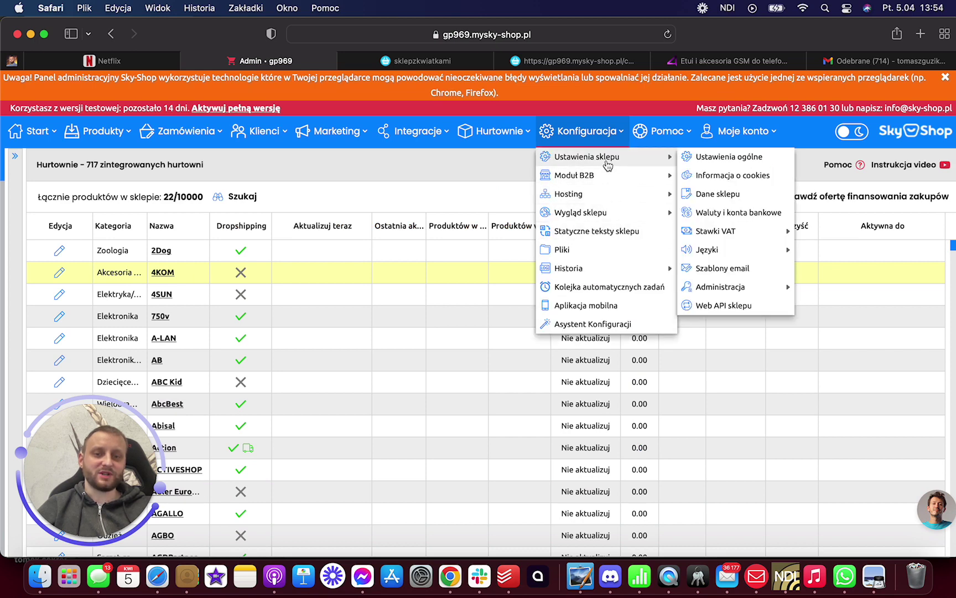
pyautogui.click(738, 176)
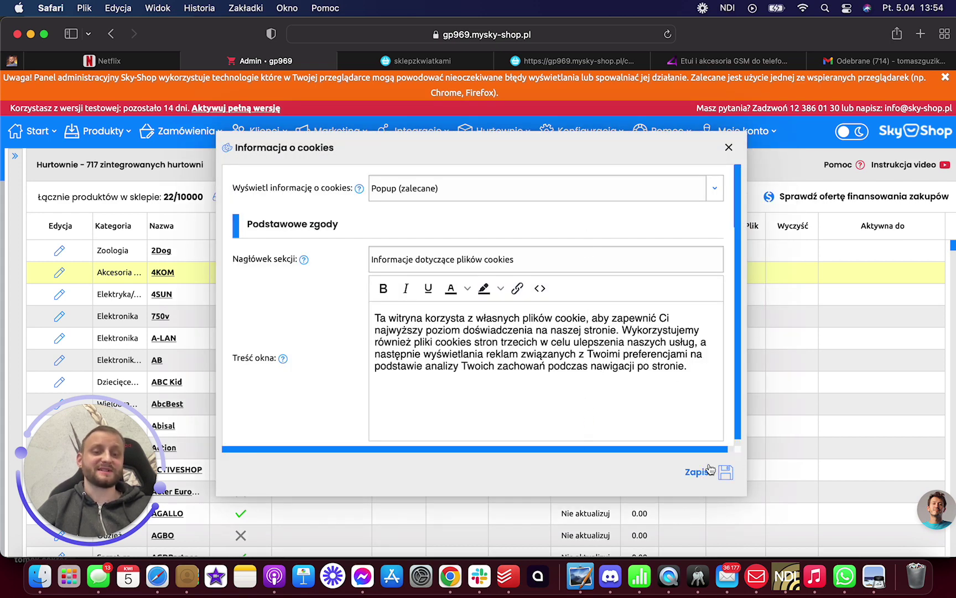
pyautogui.click(705, 472)
pyautogui.moveTo(657, 130)
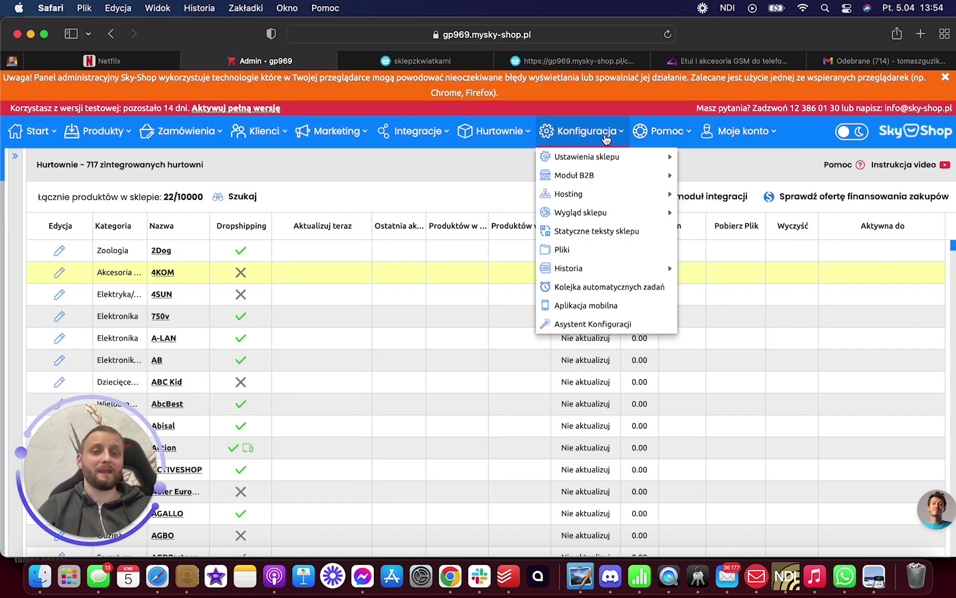
pyautogui.moveTo(608, 269)
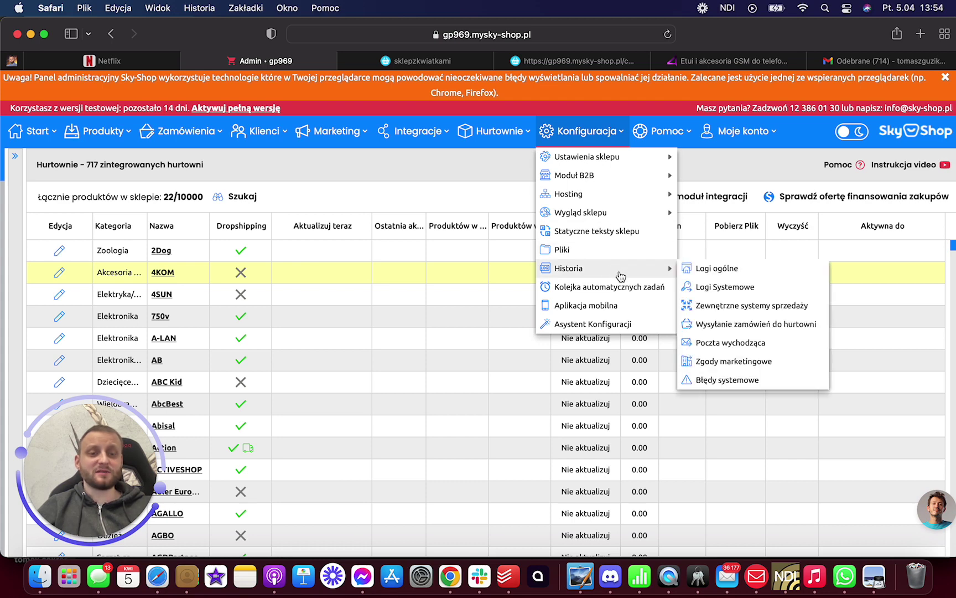
# - Browse the ready-made templates in the appearance creator and preview Vouges in a new tab
pyautogui.moveTo(649, 216)
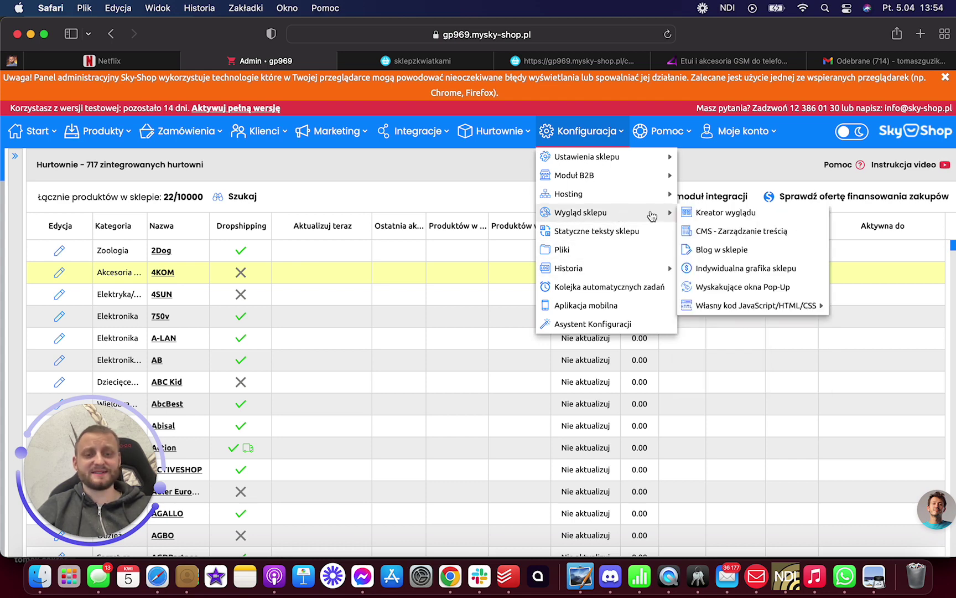
pyautogui.click(717, 216)
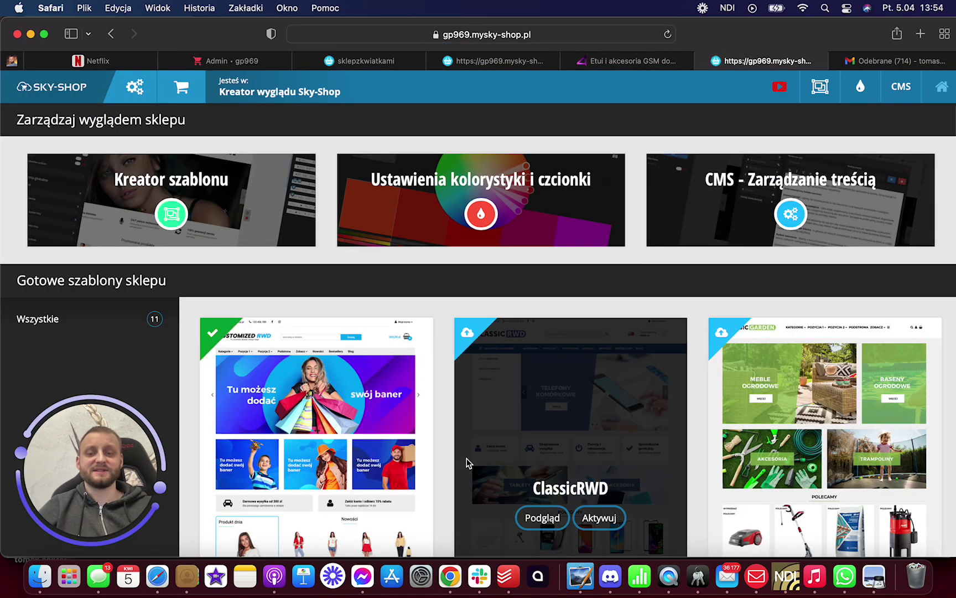
pyautogui.scroll(-5, 466, 459)
pyautogui.scroll(-12, 608, 376)
pyautogui.scroll(5, 608, 375)
pyautogui.scroll(6, 608, 375)
pyautogui.scroll(-15, 607, 375)
pyautogui.scroll(-15, 608, 374)
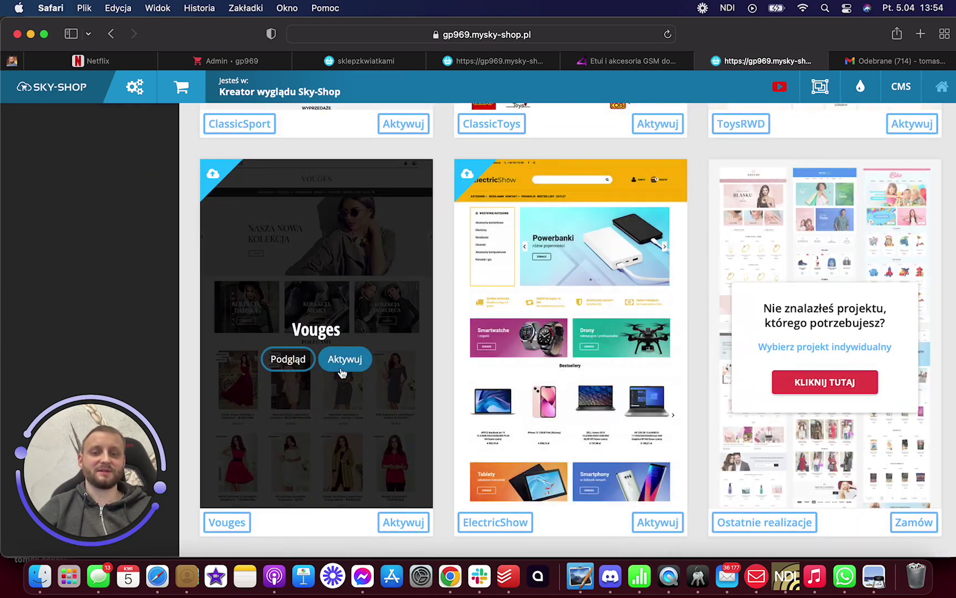
pyautogui.click(292, 361)
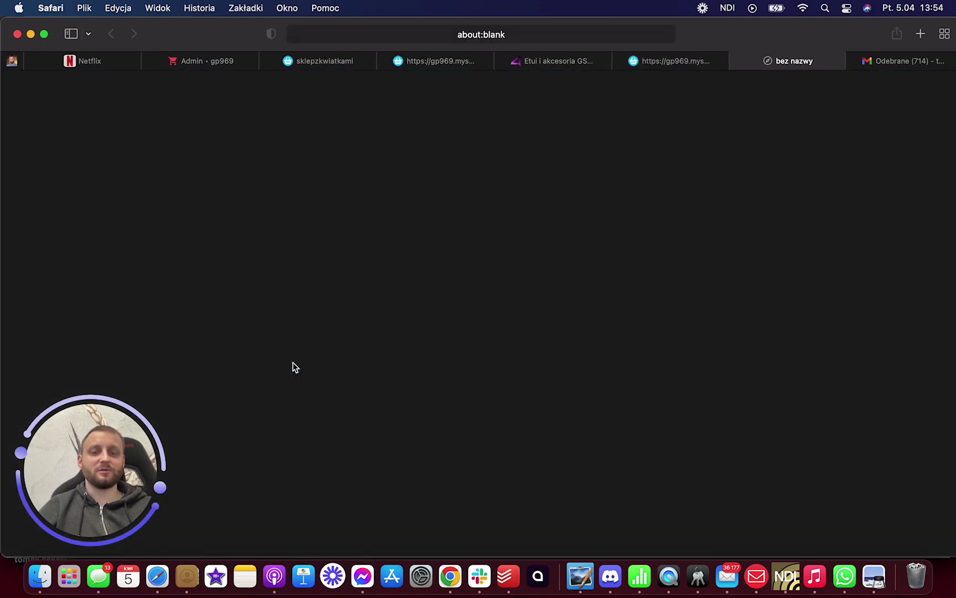
pyautogui.scroll(-15, 616, 246)
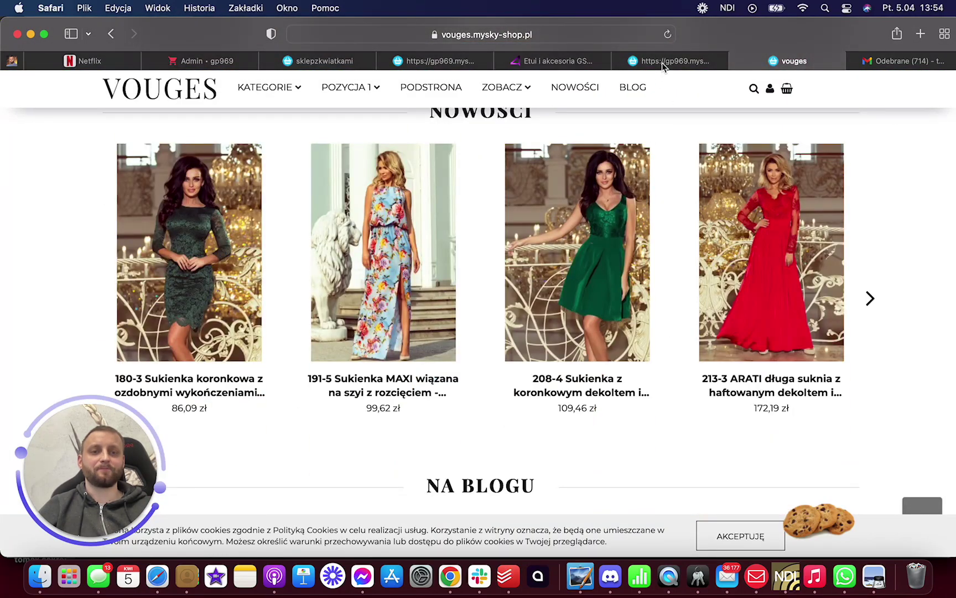
pyautogui.click(662, 63)
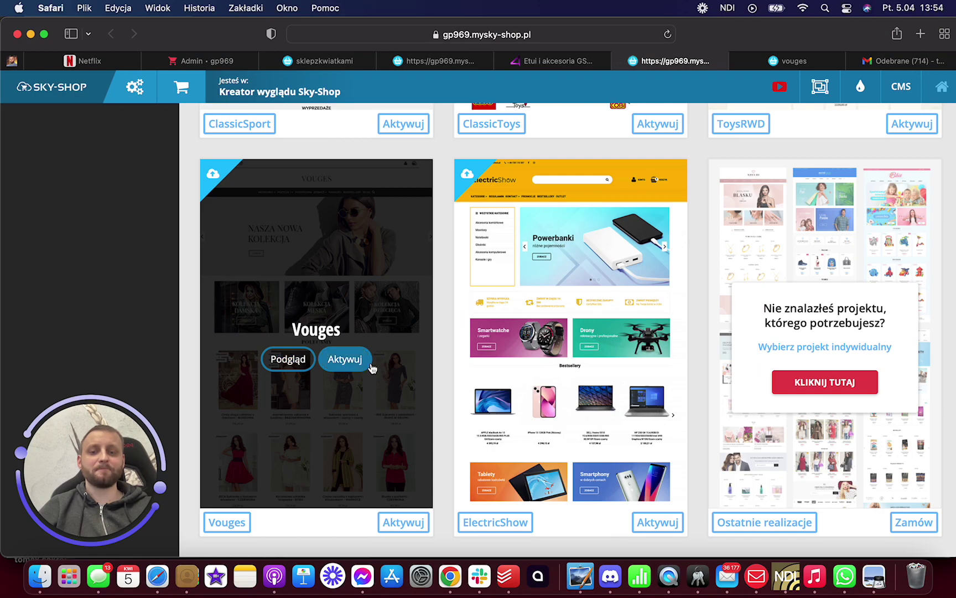
# - Activate the Vouges template, view the live shop, then return with Wróć do edycji
pyautogui.click(370, 363)
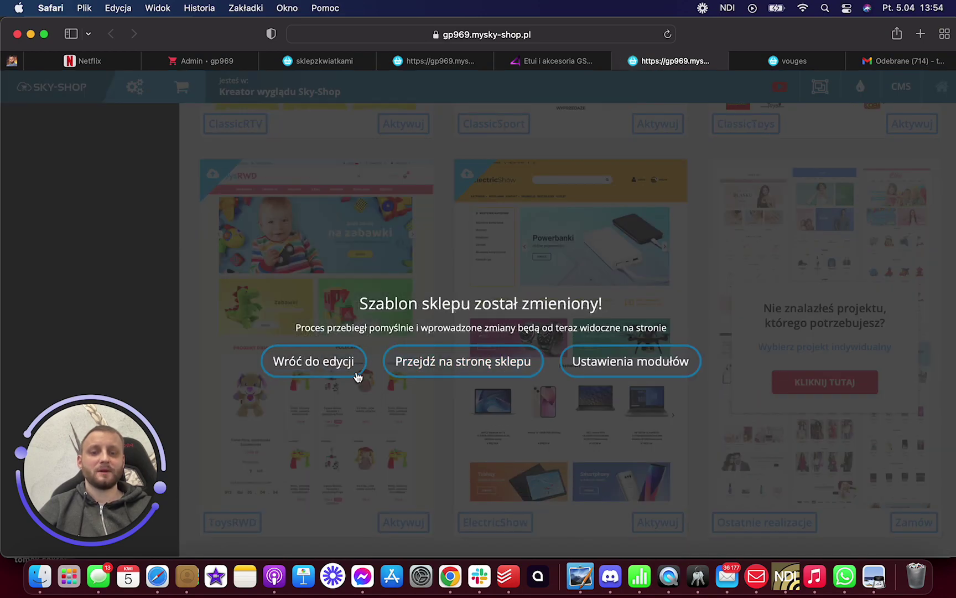
pyautogui.click(421, 367)
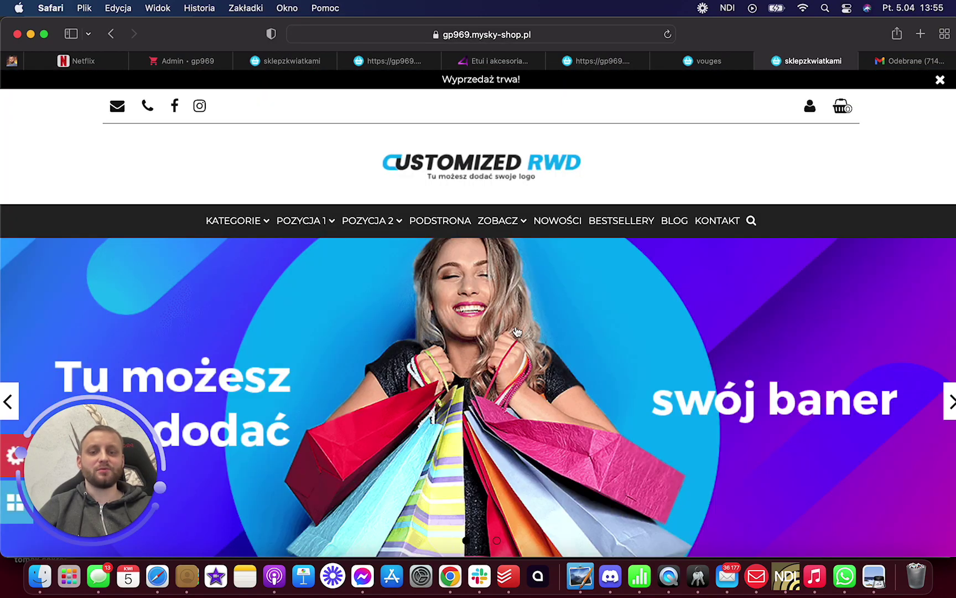
pyautogui.scroll(-20, 517, 331)
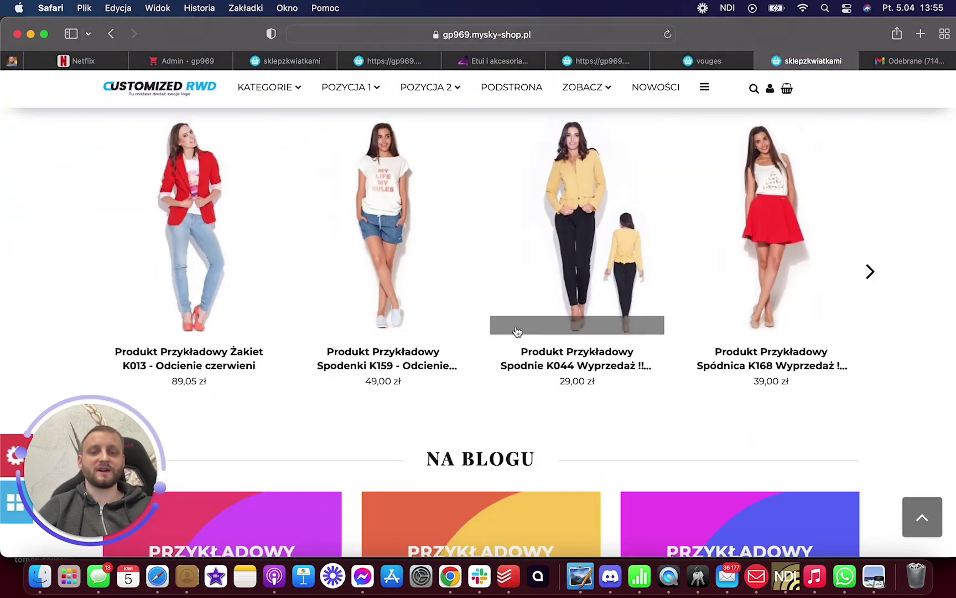
pyautogui.scroll(-10, 517, 331)
pyautogui.scroll(20, 517, 331)
pyautogui.scroll(3, 516, 331)
pyautogui.click(711, 66)
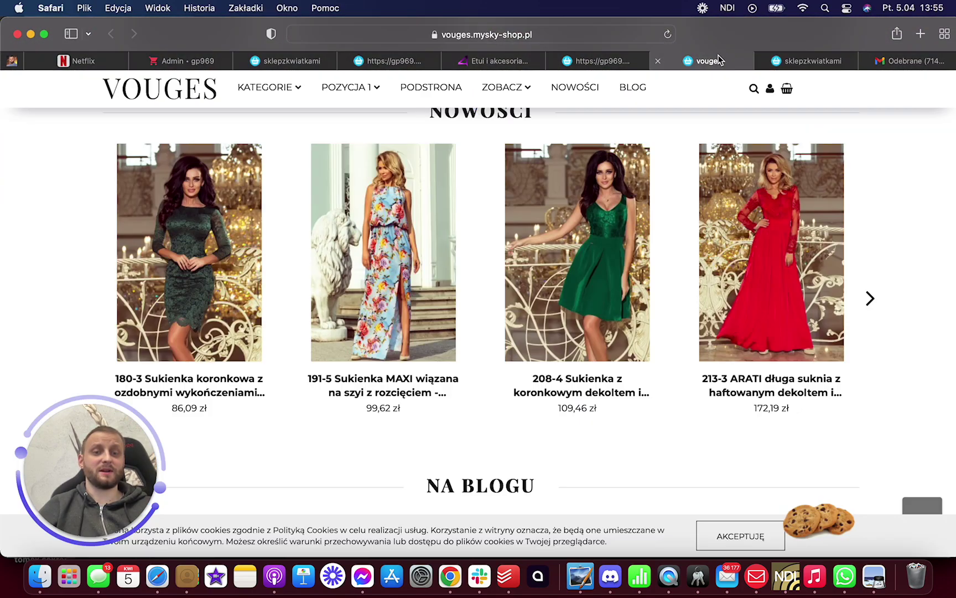
pyautogui.click(570, 61)
pyautogui.click(331, 357)
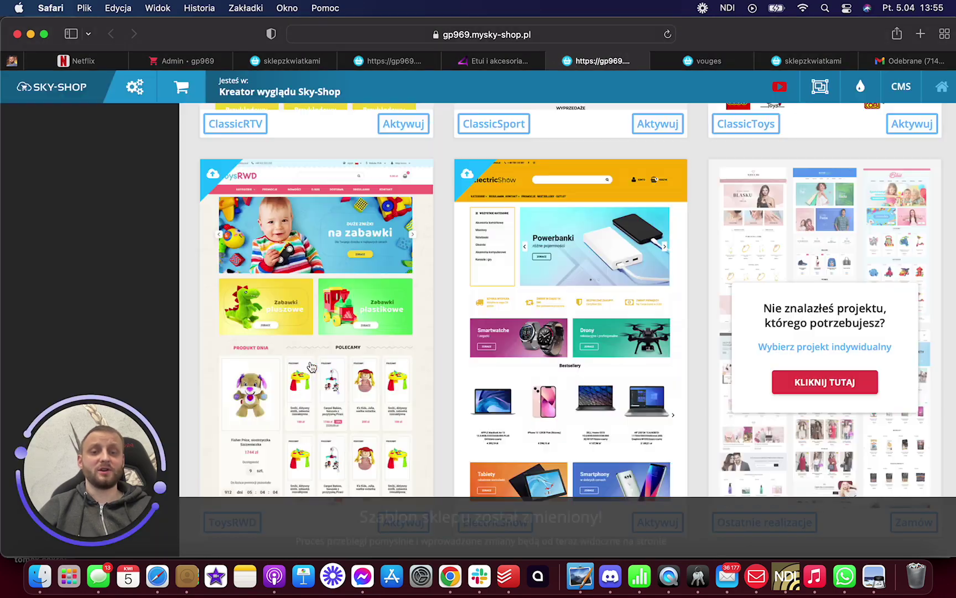
pyautogui.scroll(-1, 484, 213)
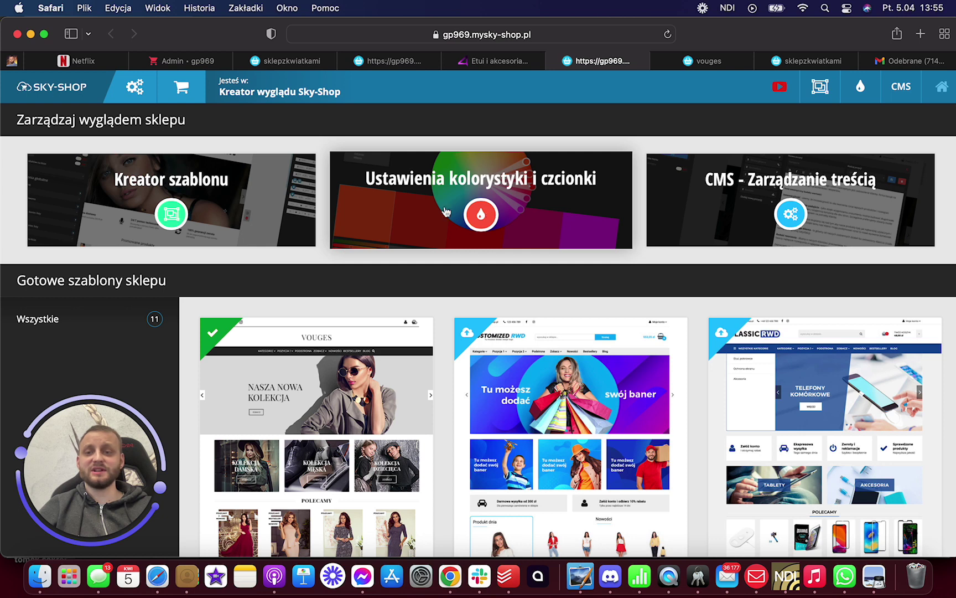
# - Scroll the Kreator szablonu block layout and open CMS - Zarządzanie treścią from a block's gear
pyautogui.click(171, 214)
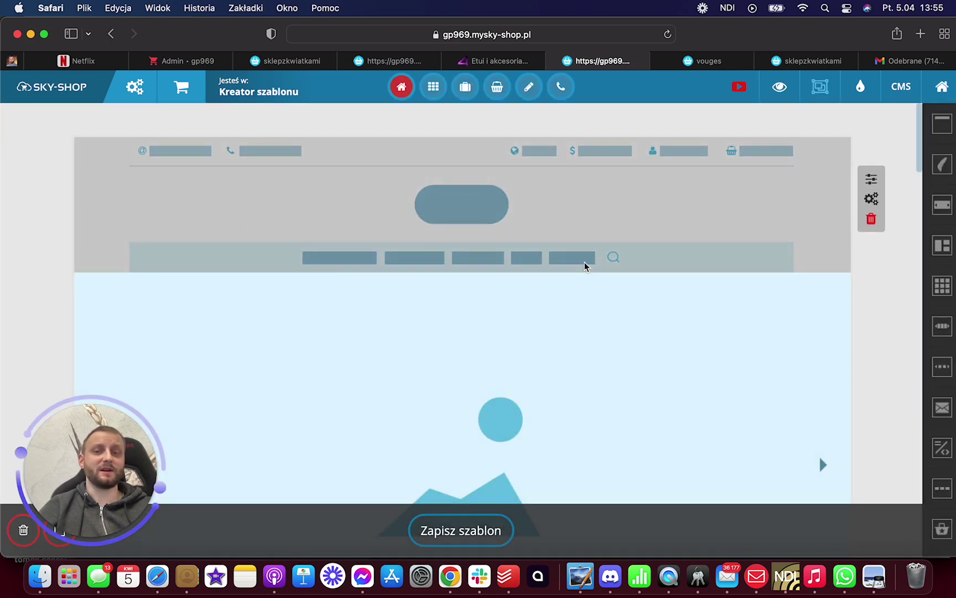
pyautogui.scroll(-5, 584, 287)
pyautogui.scroll(-8, 583, 287)
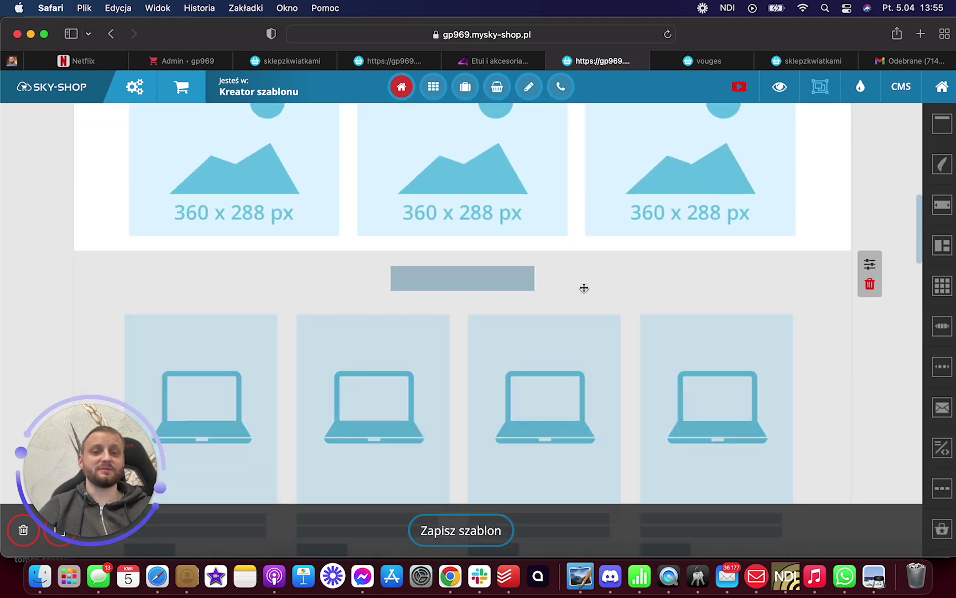
pyautogui.scroll(5, 584, 288)
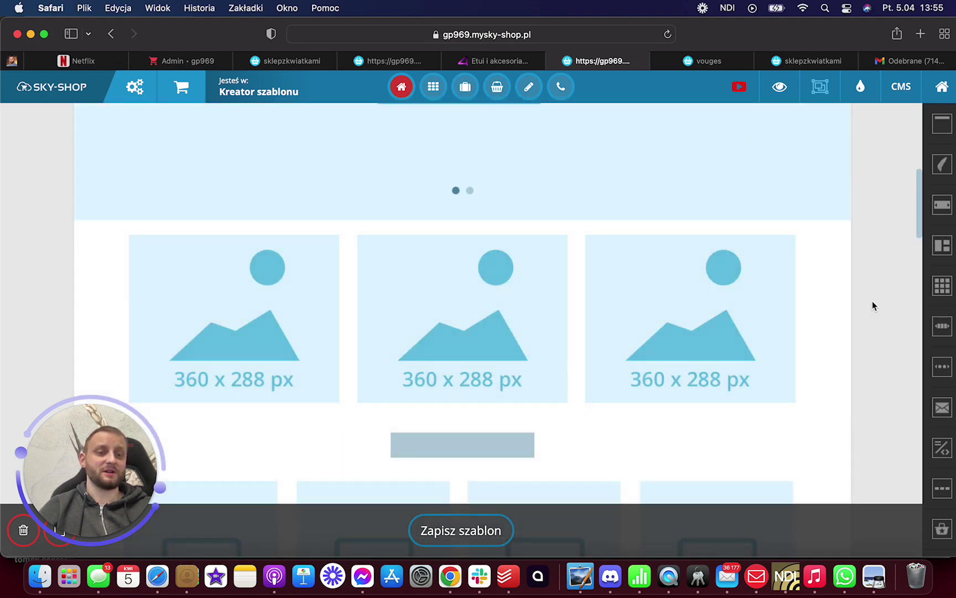
pyautogui.click(873, 281)
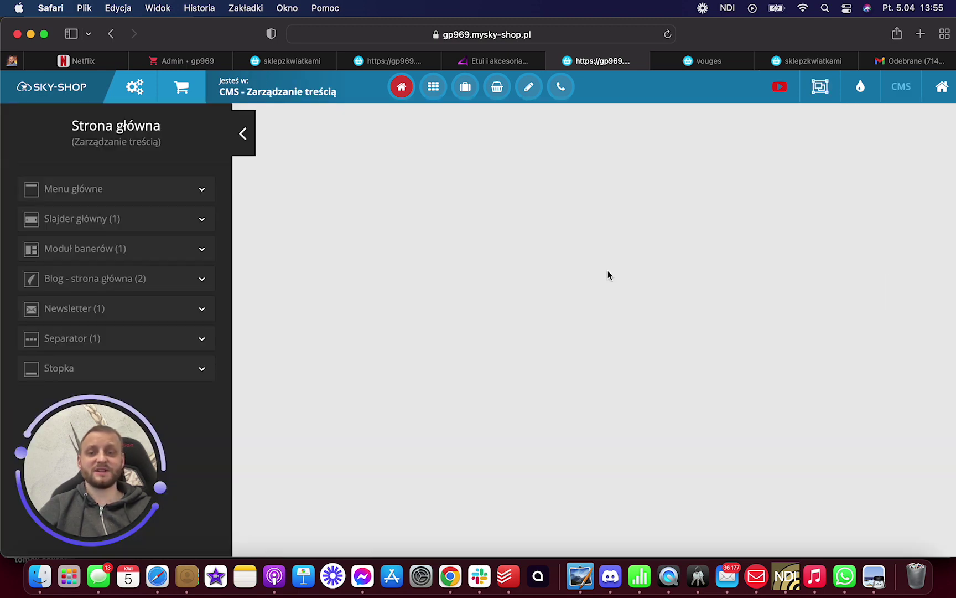
# - Review the Slajder główny Karuzela slides, cancelling the slide image pick, and go back
pyautogui.click(118, 220)
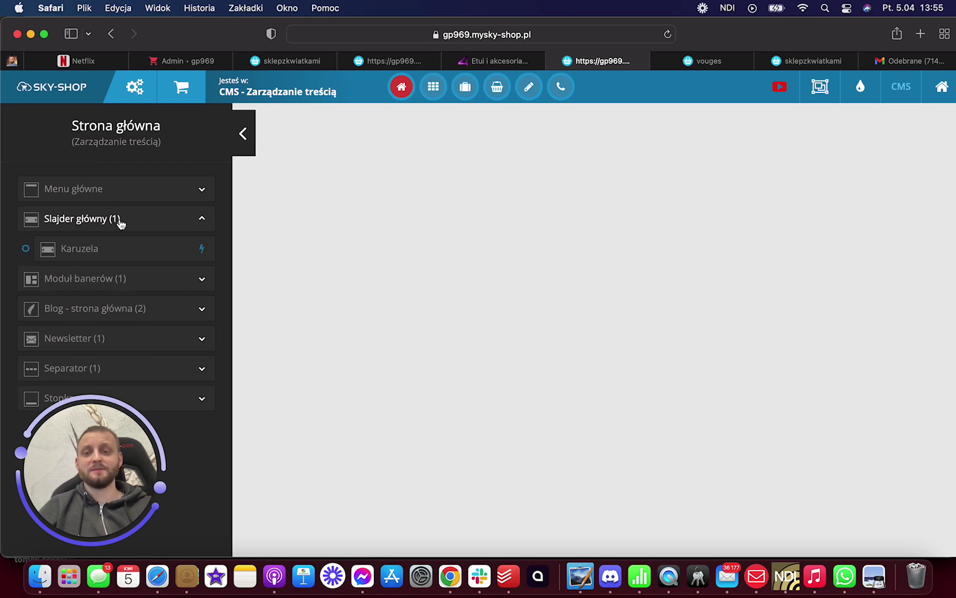
pyautogui.click(116, 249)
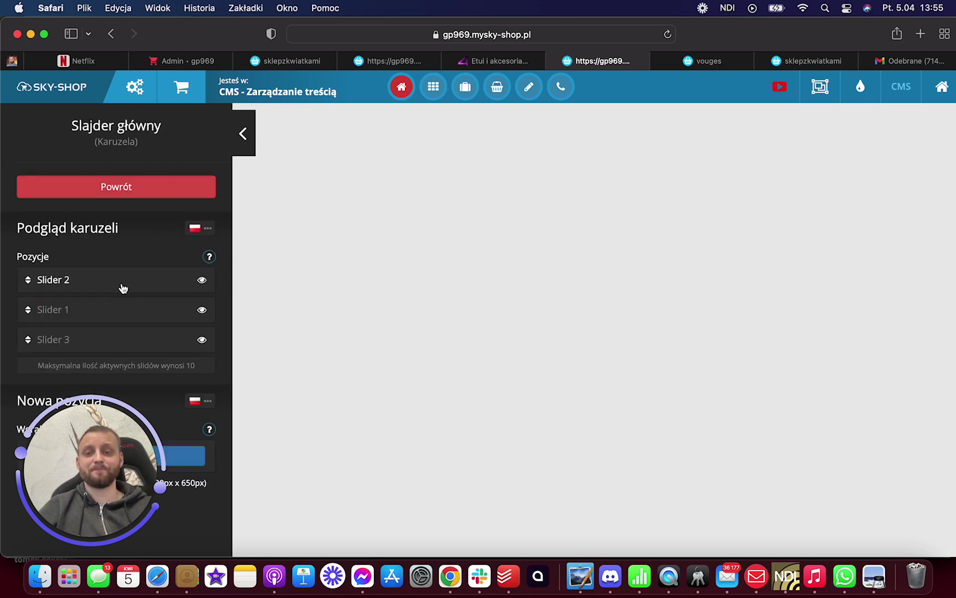
pyautogui.click(145, 476)
pyautogui.click(137, 516)
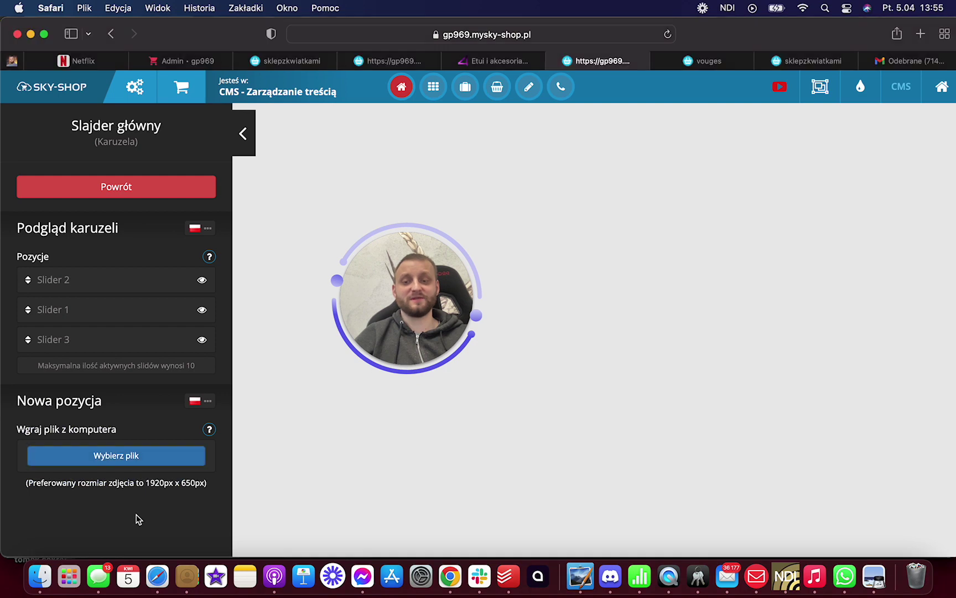
pyautogui.click(142, 465)
pyautogui.click(819, 478)
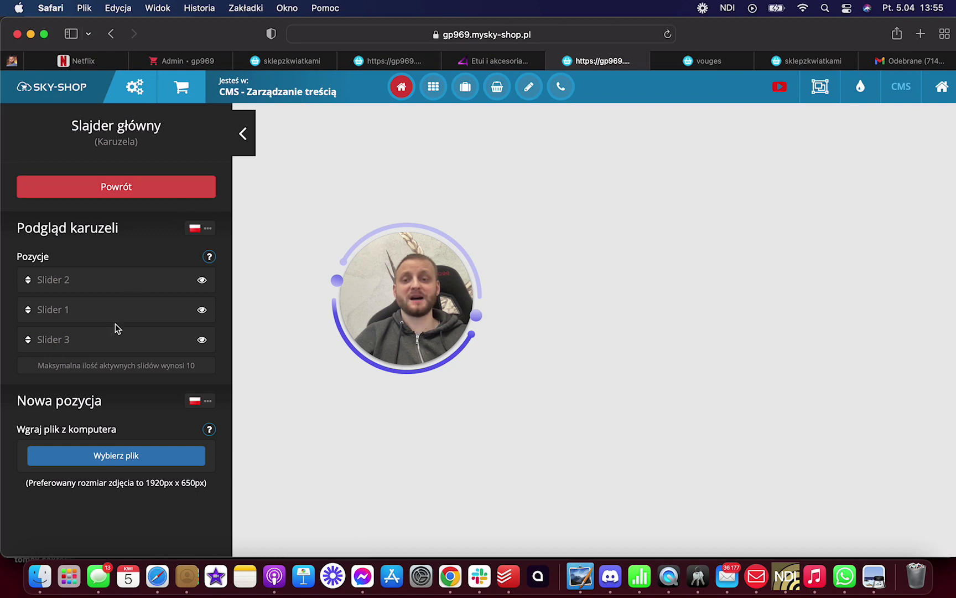
pyautogui.click(156, 195)
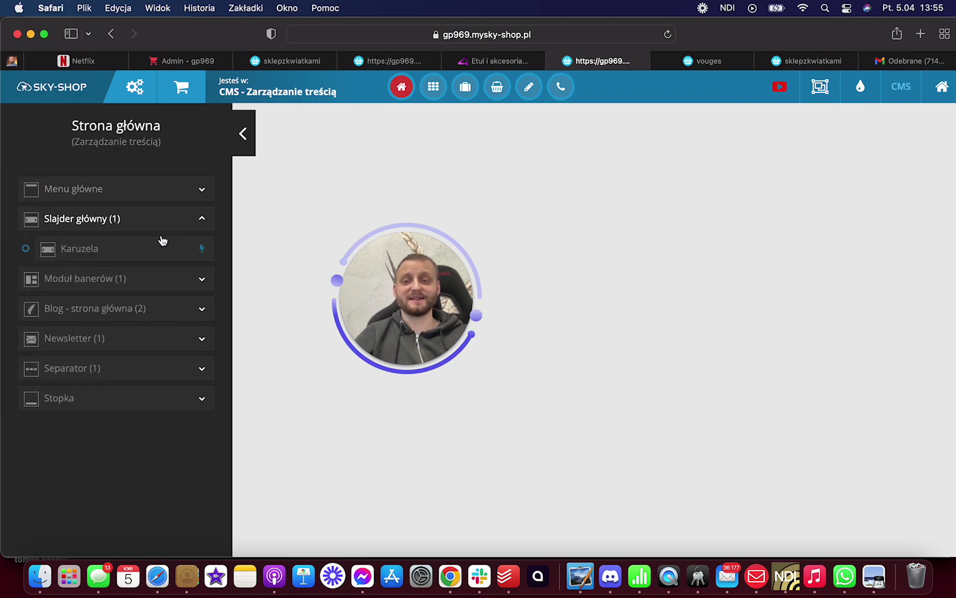
# - Look over the Newsletter module and Blog article management, then return to the admin tab
pyautogui.click(129, 340)
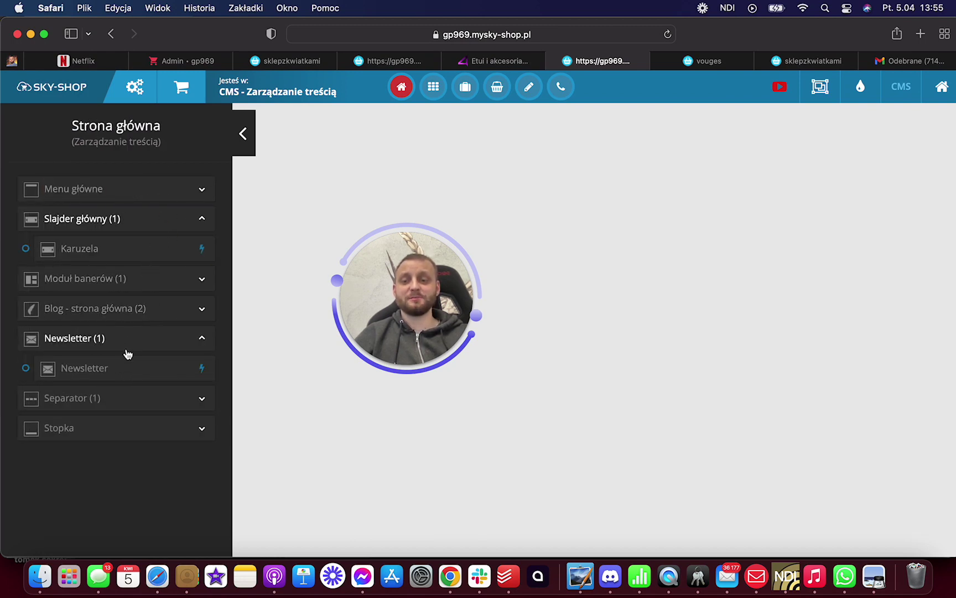
pyautogui.click(157, 368)
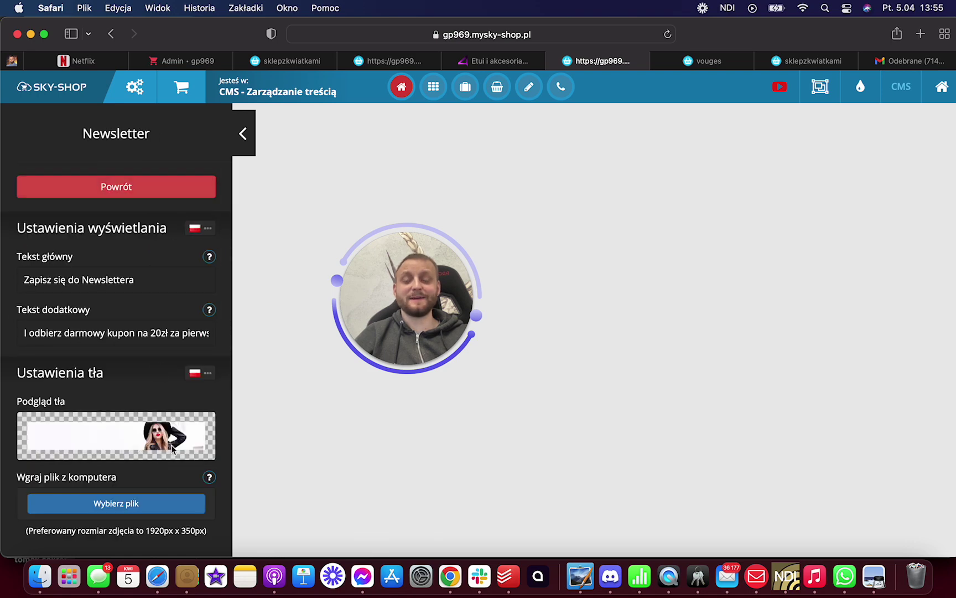
pyautogui.click(143, 188)
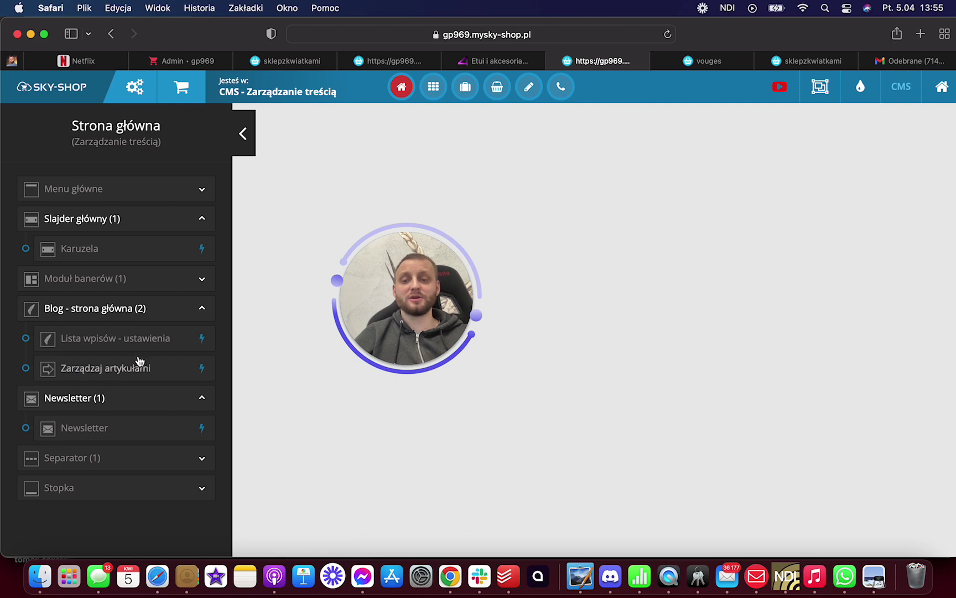
pyautogui.click(147, 374)
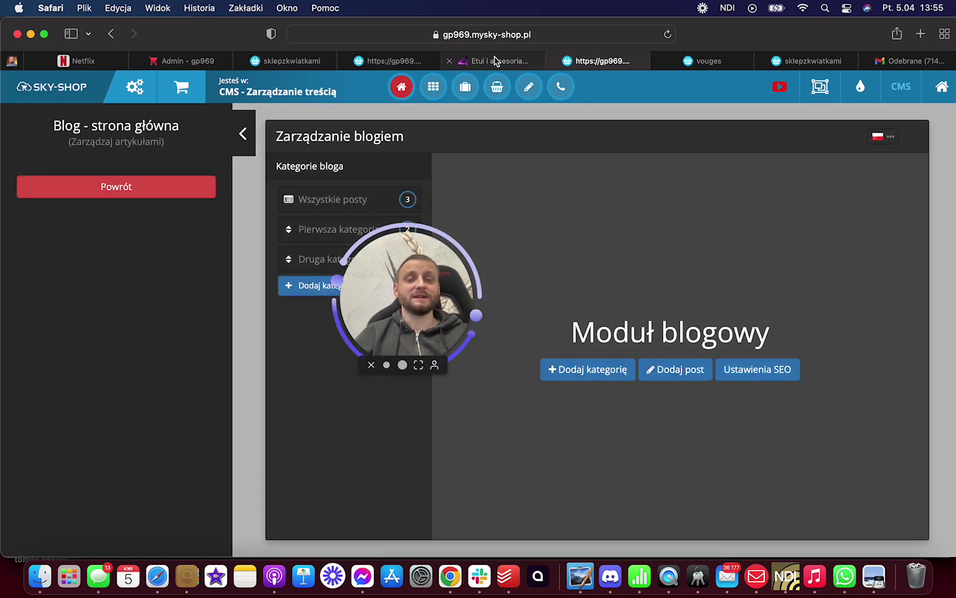
pyautogui.click(455, 60)
pyautogui.click(404, 60)
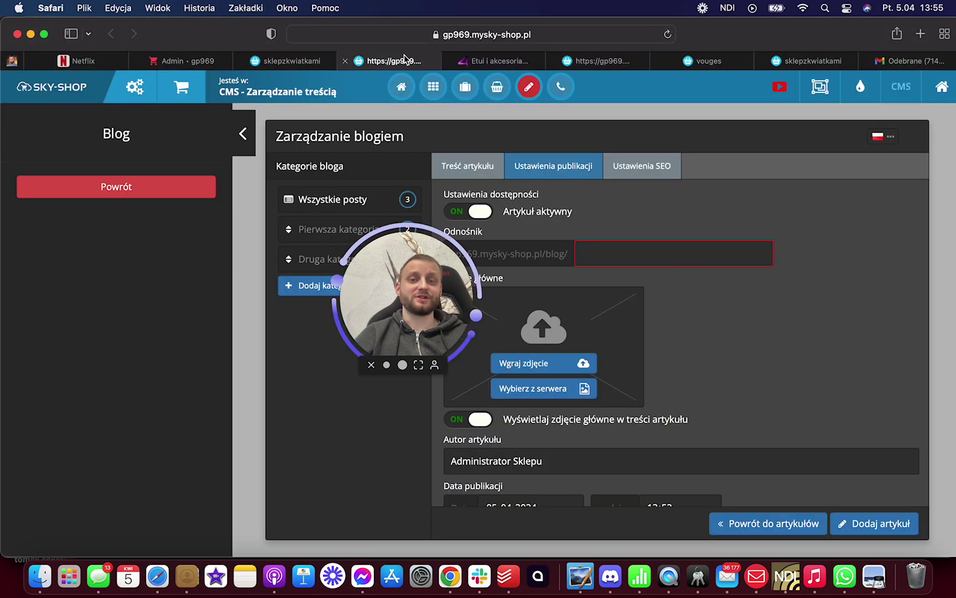
pyautogui.click(310, 66)
# - Back in the admin panel, open and close the general shop settings
pyautogui.click(164, 64)
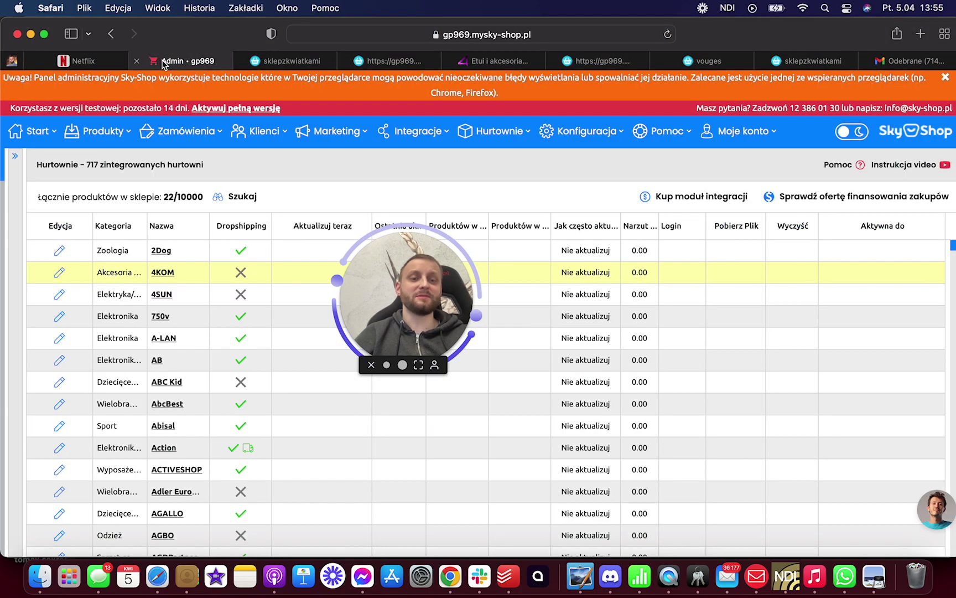
pyautogui.moveTo(609, 131)
pyautogui.click(570, 154)
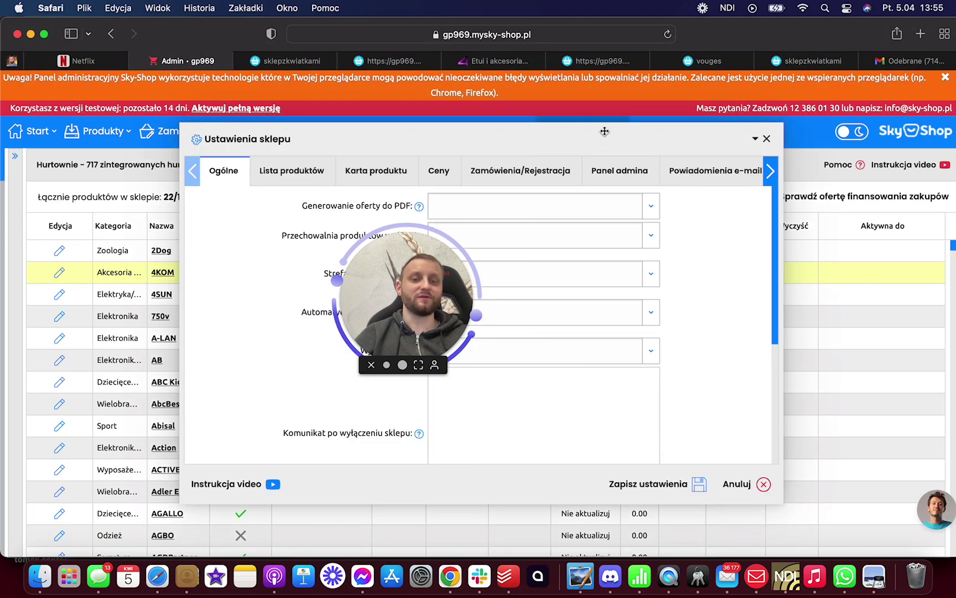
pyautogui.click(767, 139)
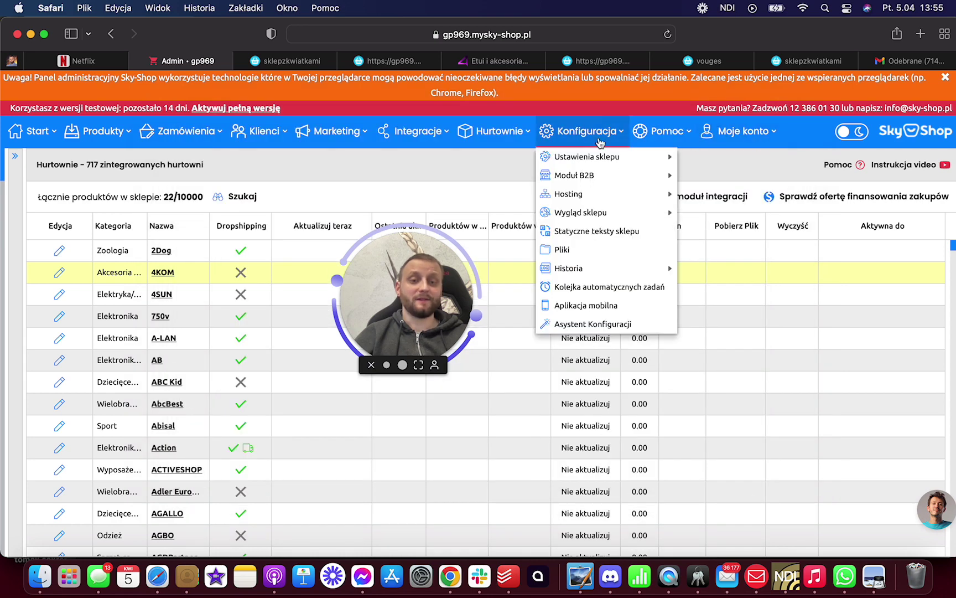
# - Review the pop-up window settings left at Nie, cancel, then open the help and account lists
pyautogui.moveTo(611, 160)
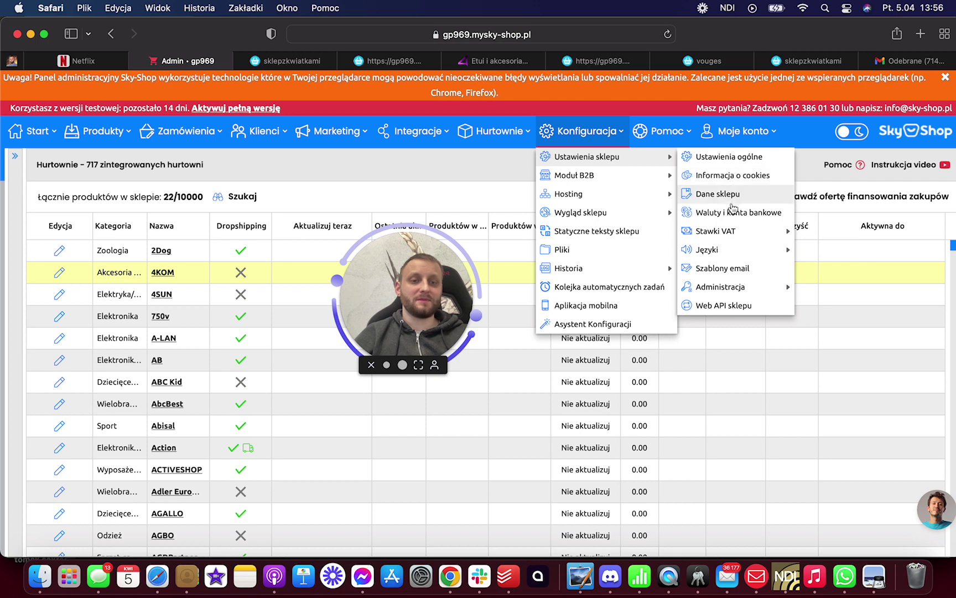
pyautogui.moveTo(661, 216)
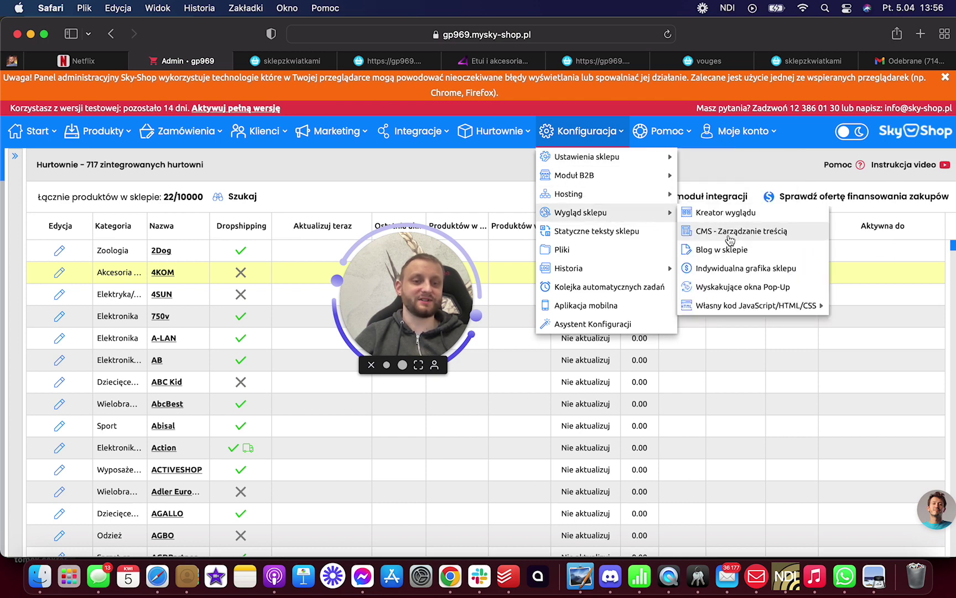
pyautogui.click(736, 287)
pyautogui.click(589, 387)
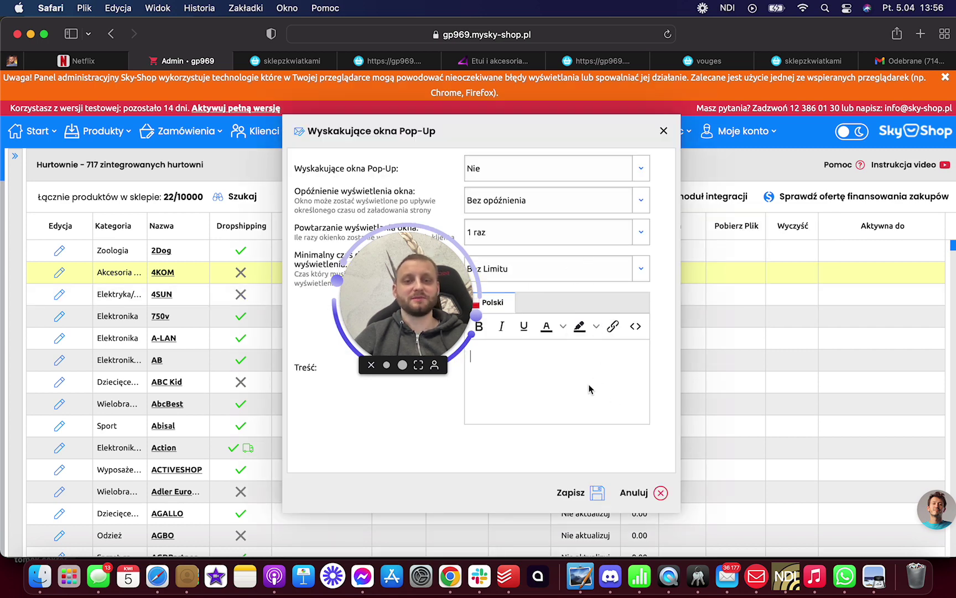
pyautogui.moveTo(427, 304); pyautogui.dragTo(169, 440)
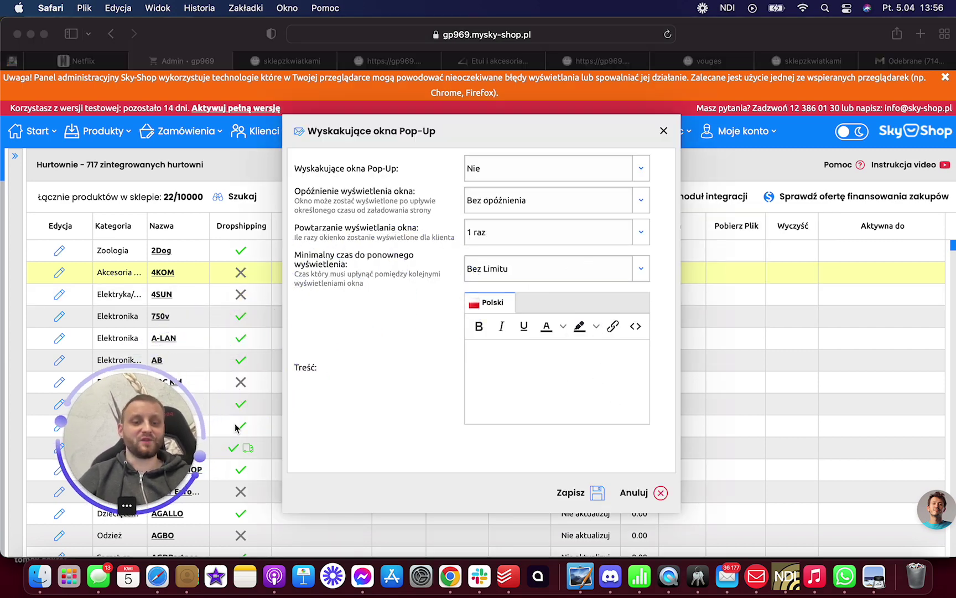
pyautogui.click(644, 502)
pyautogui.click(641, 494)
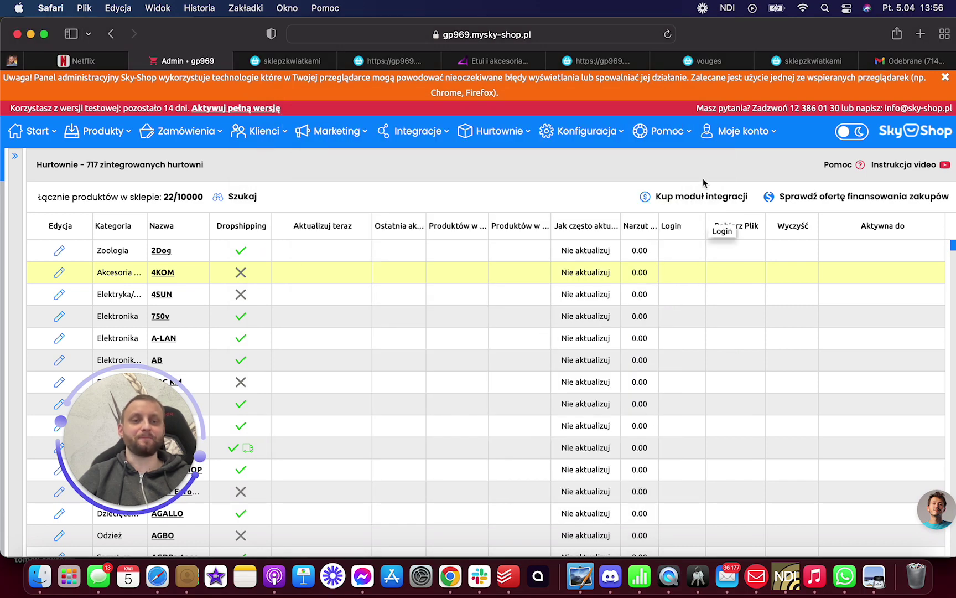
pyautogui.click(677, 133)
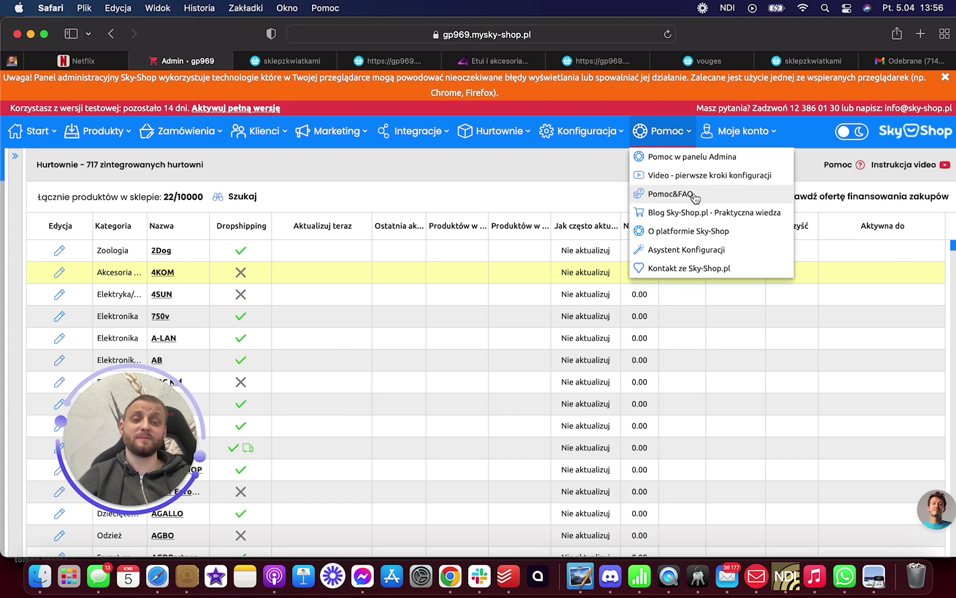
pyautogui.click(742, 131)
# - Open the client account panel in a new tab and review the company and invoice tax ID fields
pyautogui.click(764, 157)
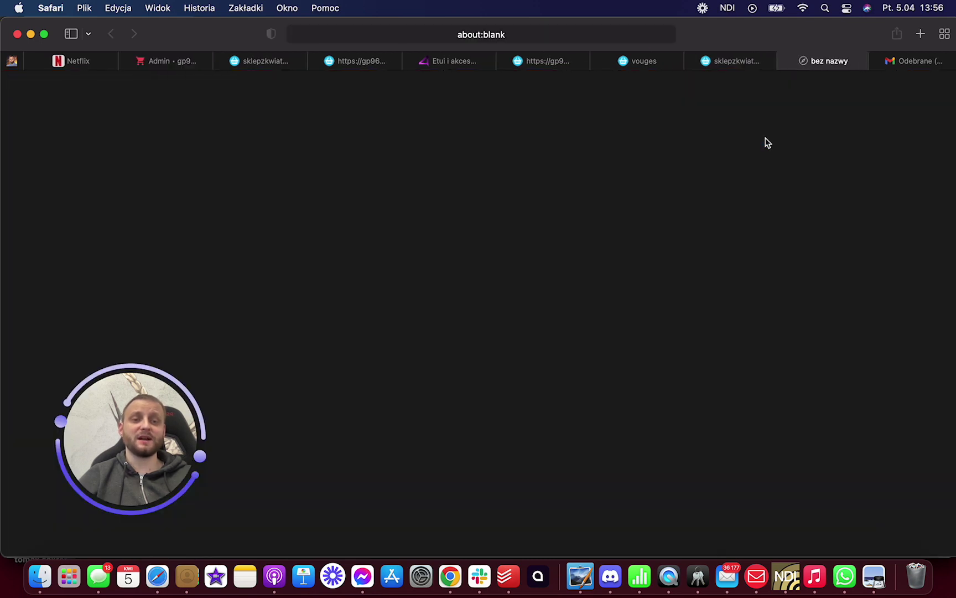
pyautogui.scroll(-5, 522, 290)
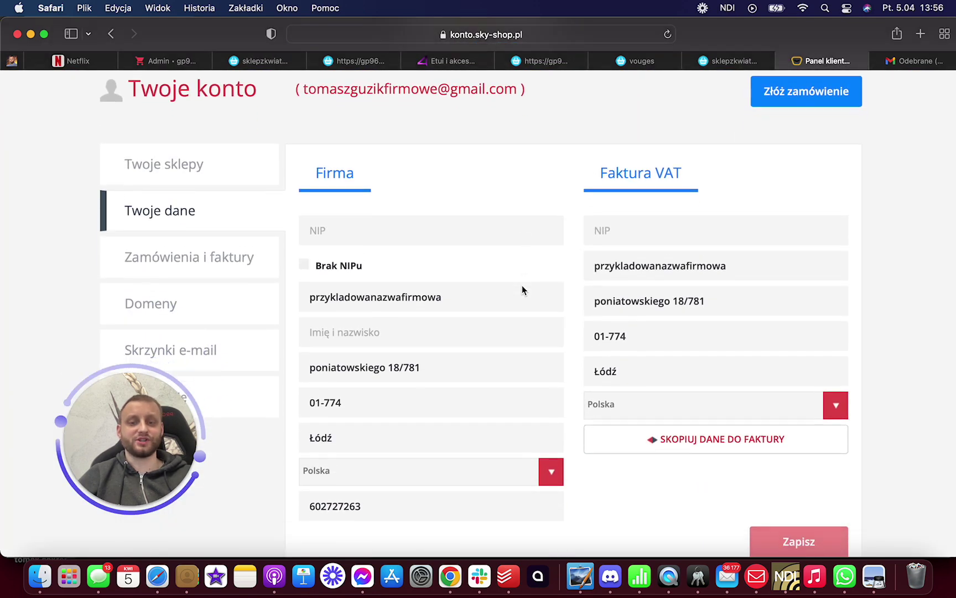
pyautogui.click(358, 158)
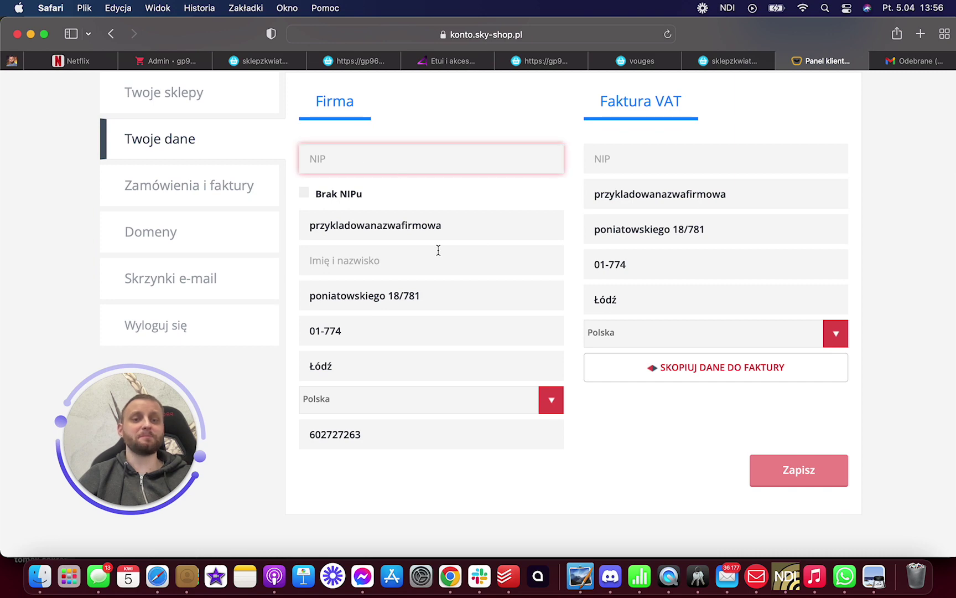
pyautogui.click(631, 166)
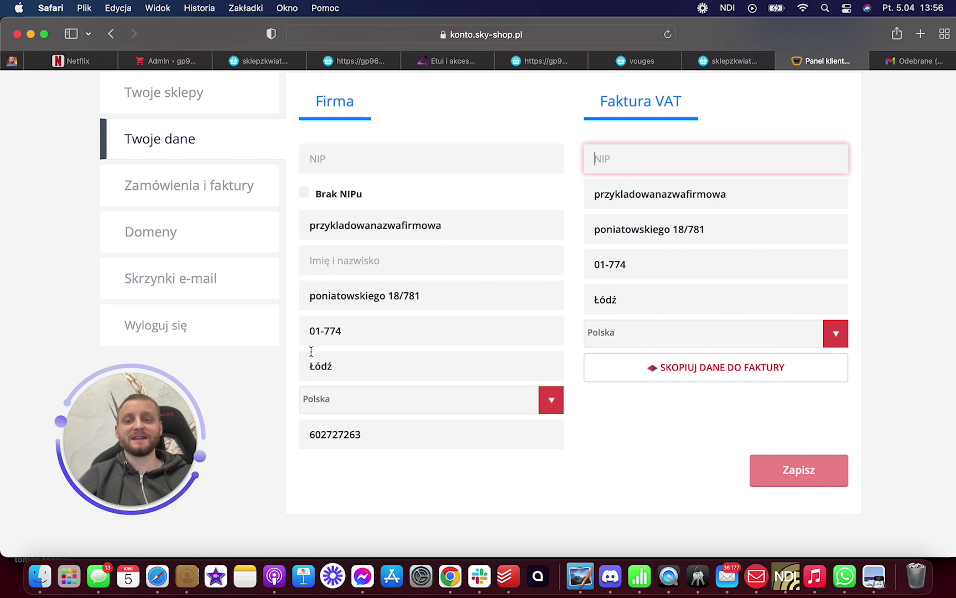
pyautogui.scroll(2, 337, 341)
# - In Domeny, start adding a domain for shop gp969 with no redirection, then cancel it
pyautogui.click(197, 270)
pyautogui.scroll(-1, 251, 280)
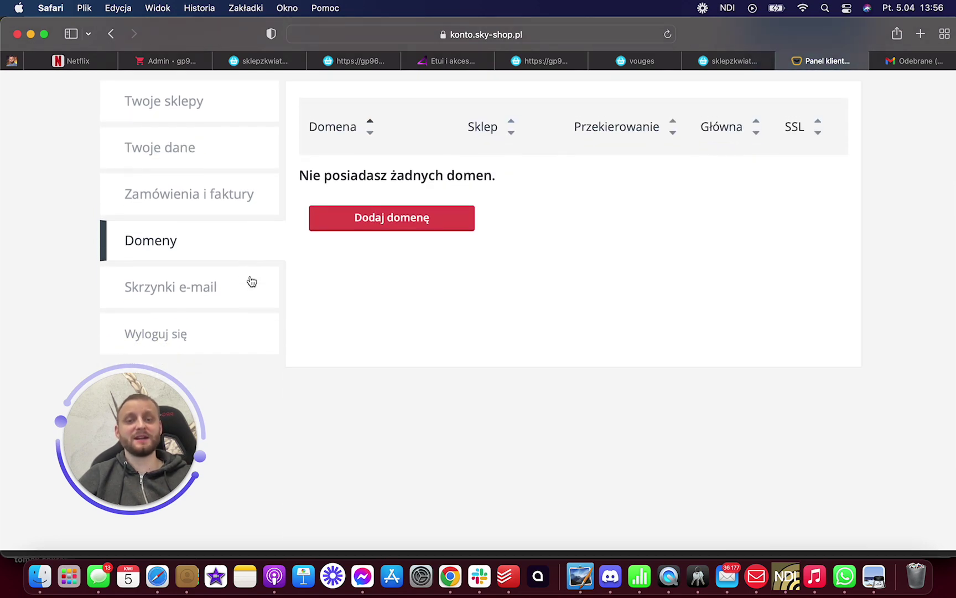
pyautogui.click(391, 214)
pyautogui.click(465, 261)
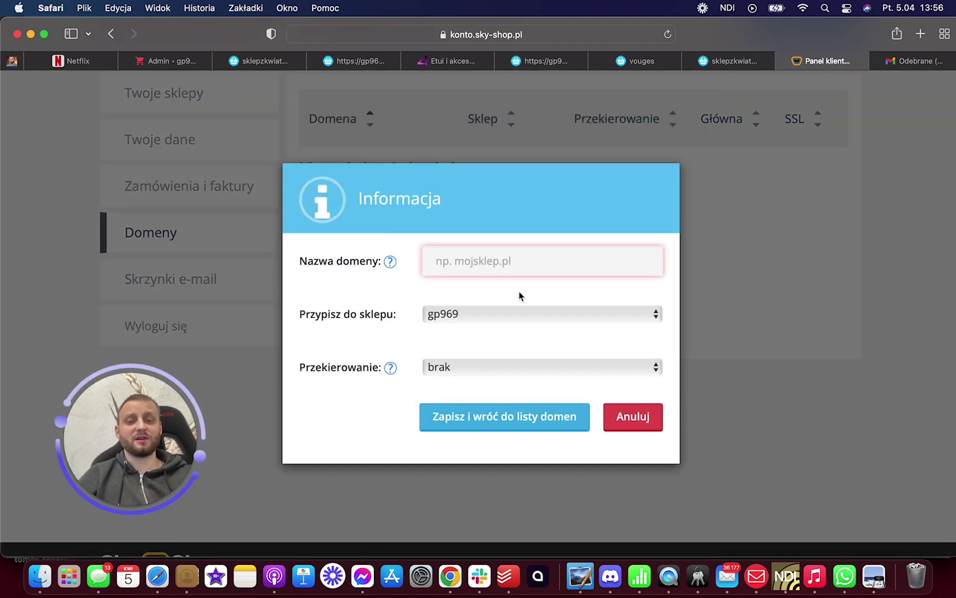
pyautogui.click(518, 319)
pyautogui.click(454, 315)
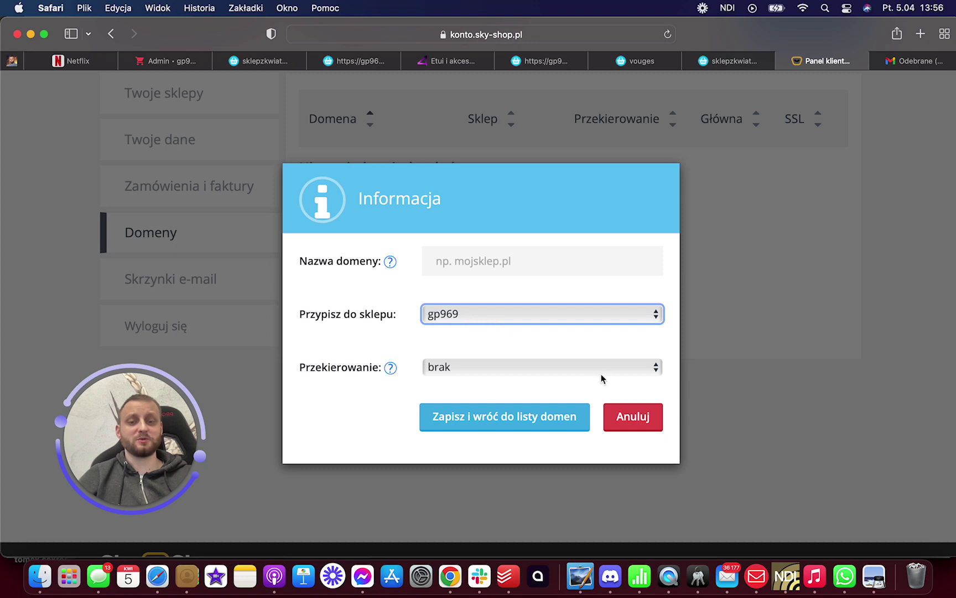
pyautogui.click(555, 367)
pyautogui.click(520, 344)
pyautogui.click(522, 369)
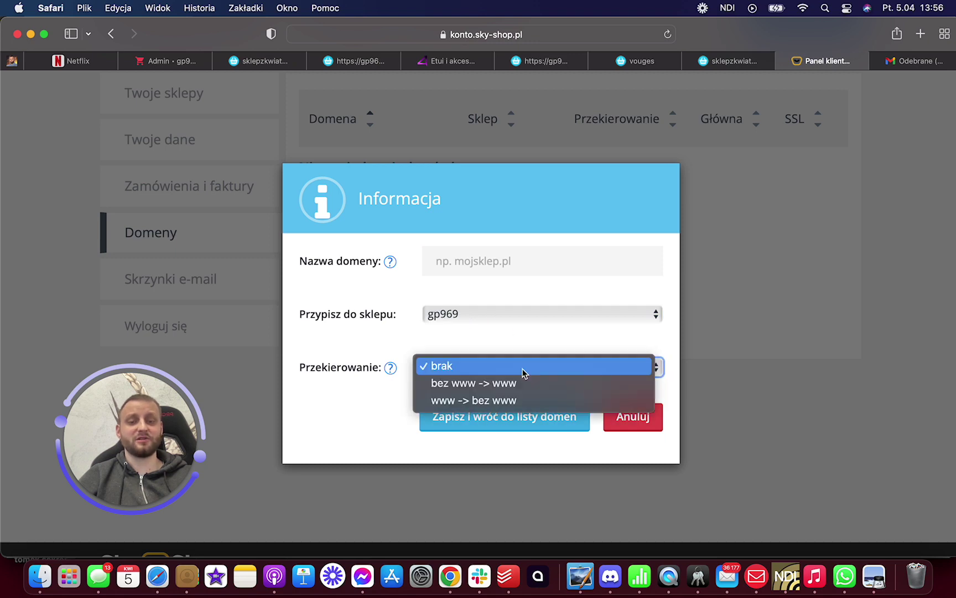
pyautogui.click(520, 320)
pyautogui.click(626, 419)
# - Check the empty Skrzynki e-mail list, then open and close the Złóż zamówienie pop-up
pyautogui.click(233, 285)
pyautogui.scroll(3, 233, 288)
pyautogui.scroll(-2, 233, 287)
pyautogui.scroll(2, 387, 222)
pyautogui.click(819, 126)
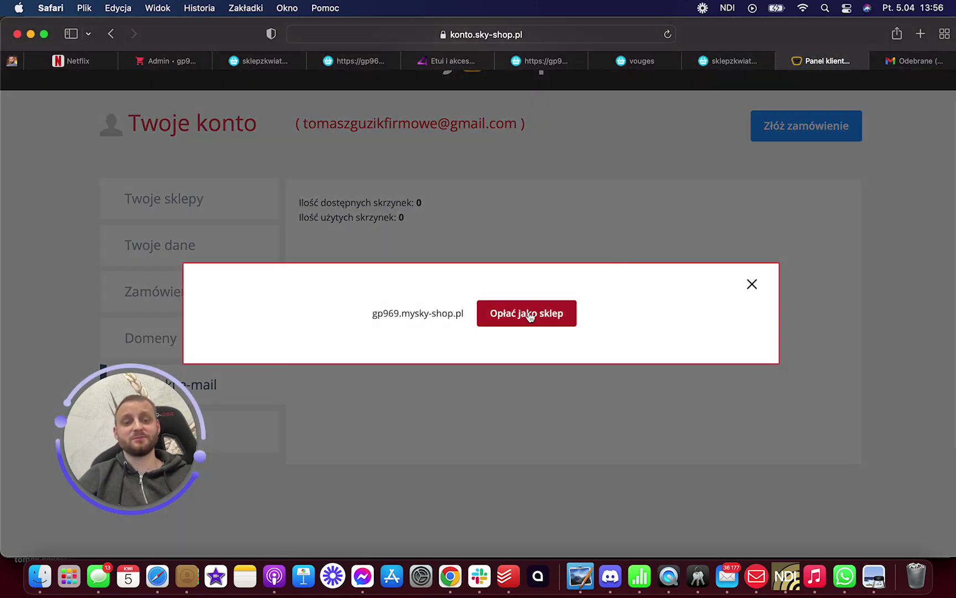
pyautogui.click(751, 285)
# - View Zamówienia i faktury and Twoje dane, then return to the admin wholesaler list
pyautogui.scroll(-1, 258, 294)
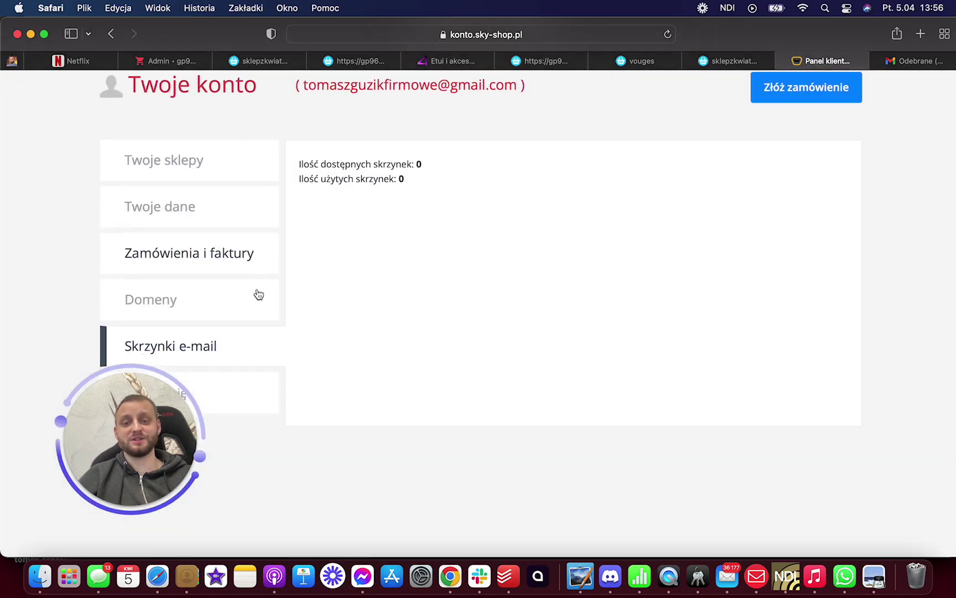
pyautogui.scroll(-2, 236, 257)
pyautogui.click(236, 231)
pyautogui.click(233, 182)
pyautogui.scroll(3, 234, 185)
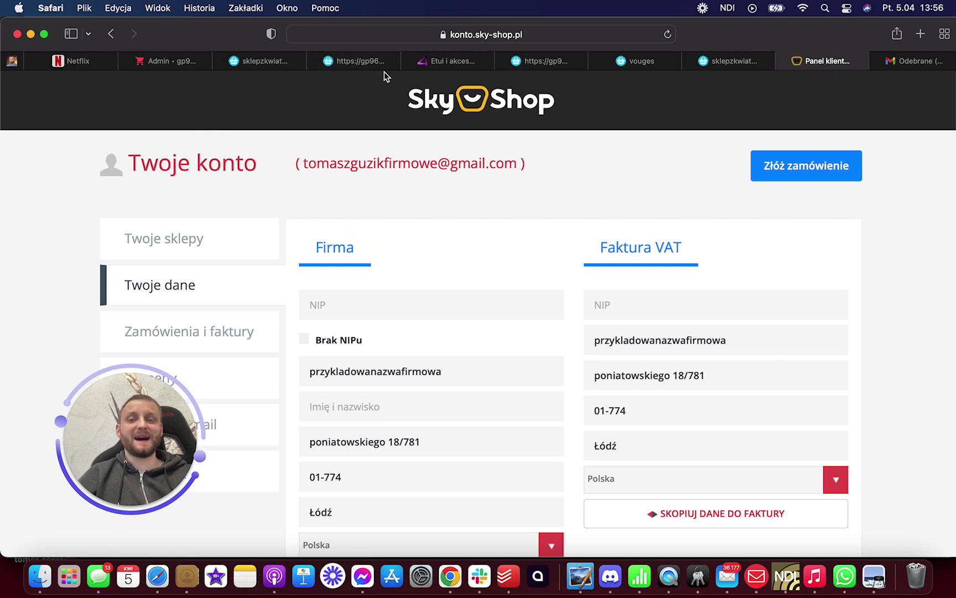
pyautogui.click(175, 61)
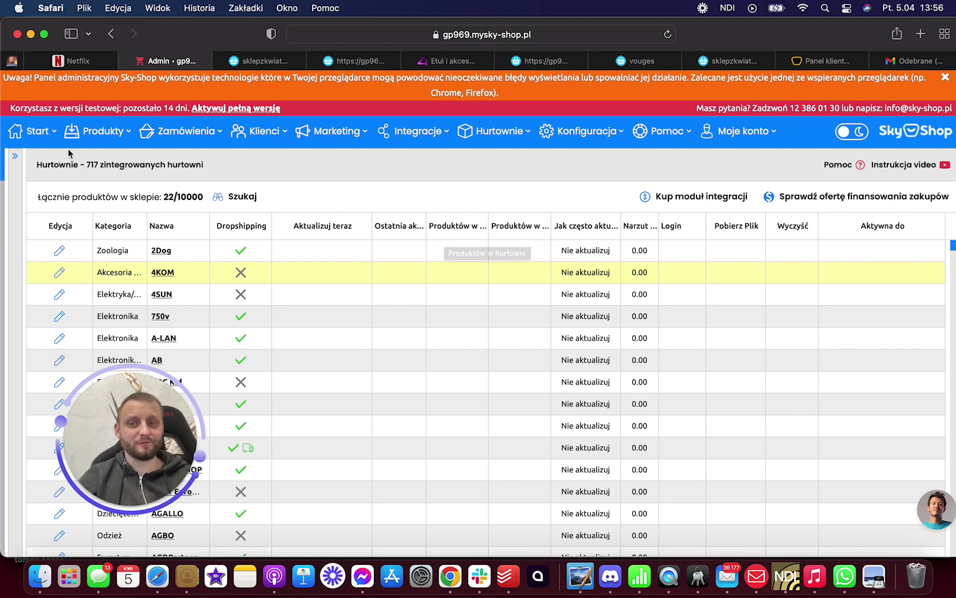
# - Return to the admin dashboard via Start > Panel administracyjny and browse its navigation menus
pyautogui.moveTo(26, 134)
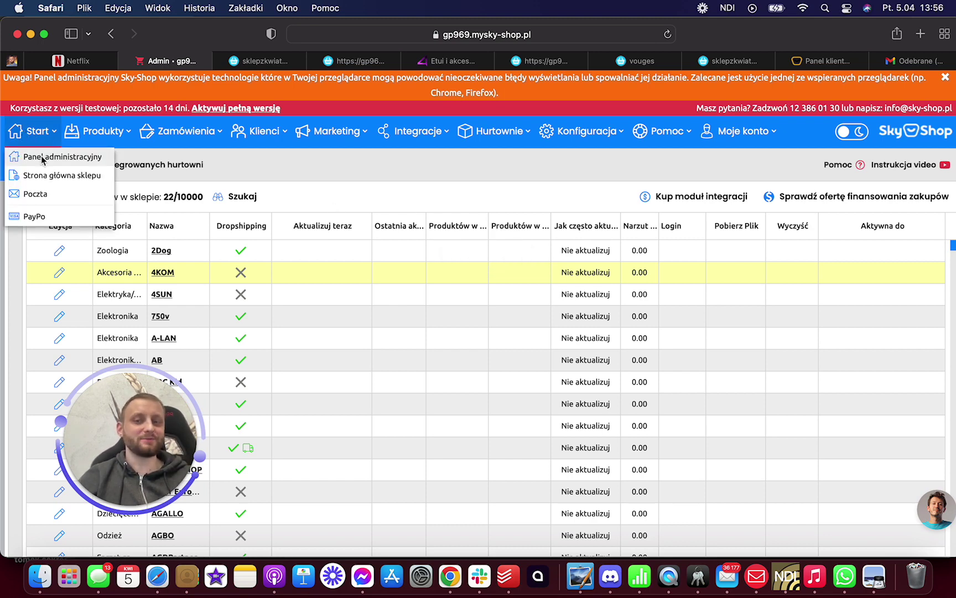
pyautogui.click(43, 157)
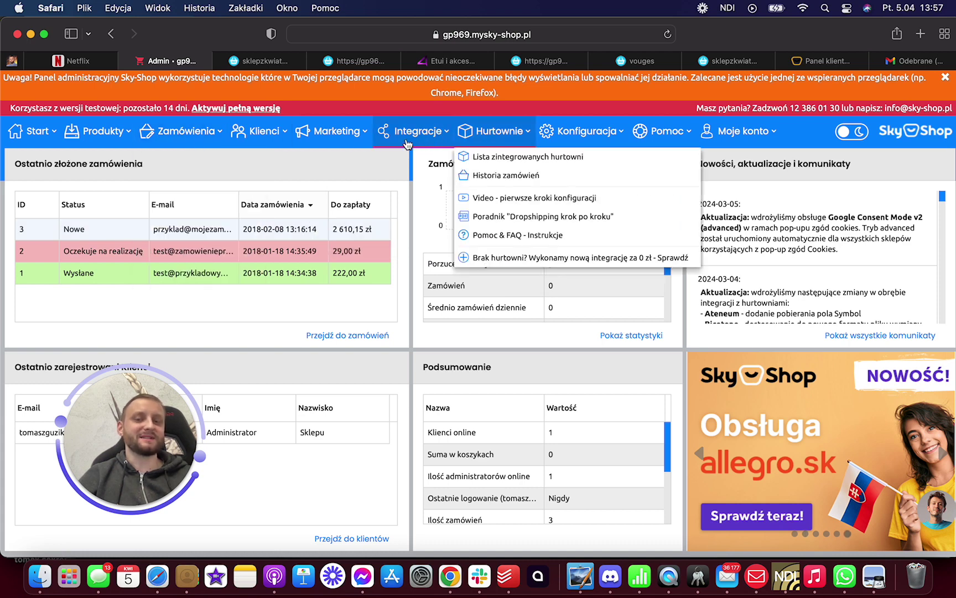
pyautogui.moveTo(433, 145)
pyautogui.moveTo(497, 141)
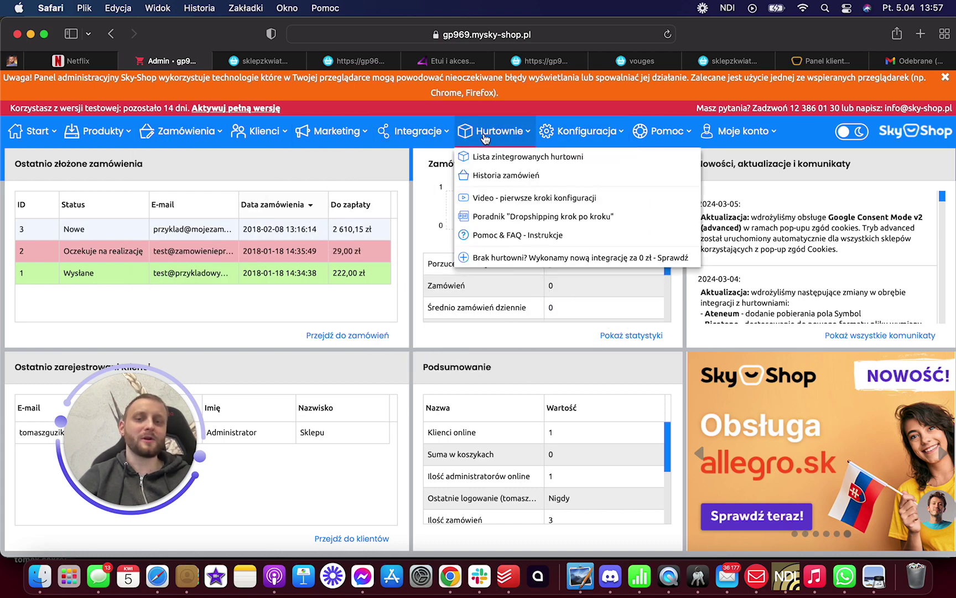
pyautogui.moveTo(263, 139)
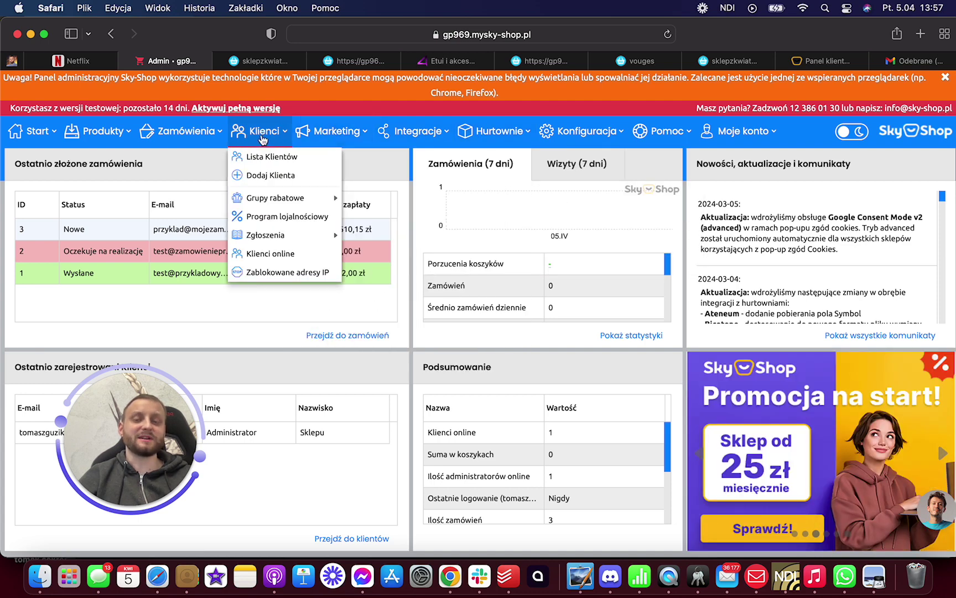
pyautogui.moveTo(203, 142)
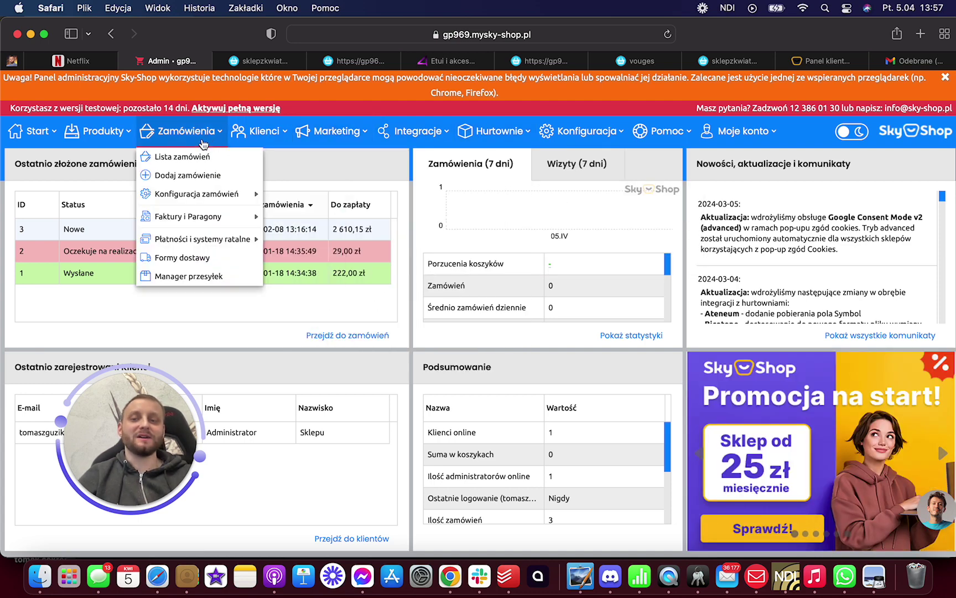
pyautogui.moveTo(118, 143)
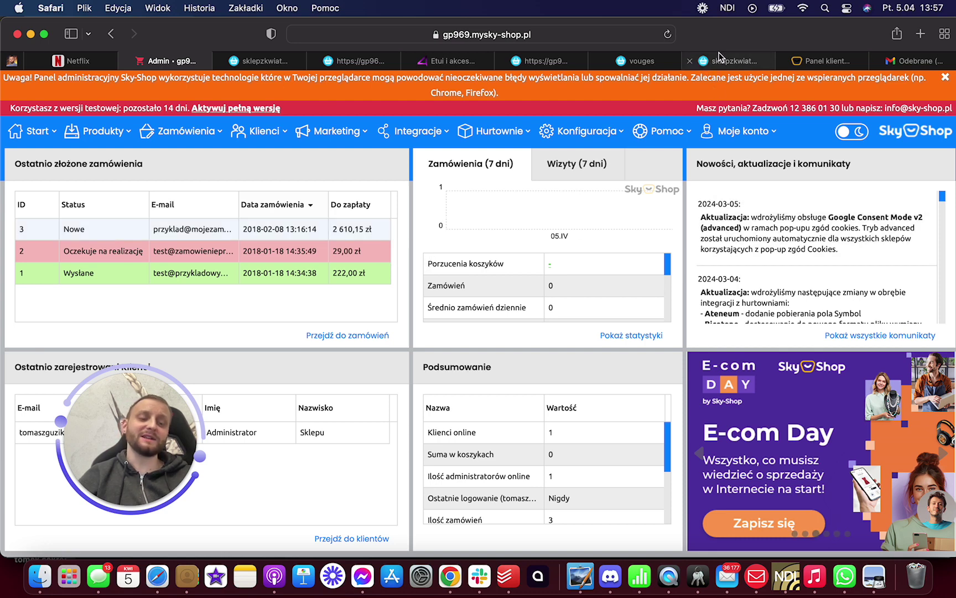
# - Reopen the LiveChat support chat, view its extra options, and minimise it
pyautogui.click(935, 508)
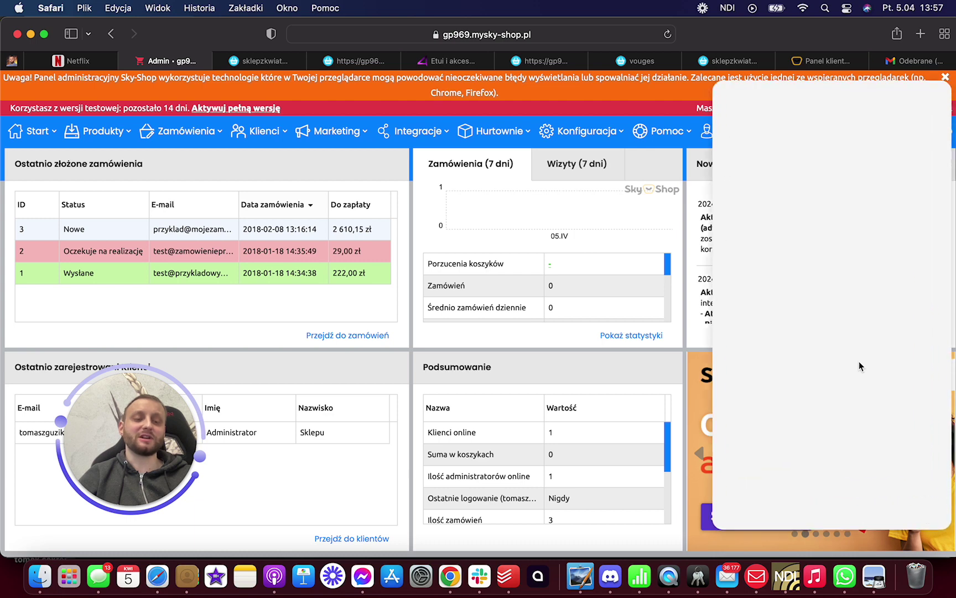
pyautogui.click(729, 100)
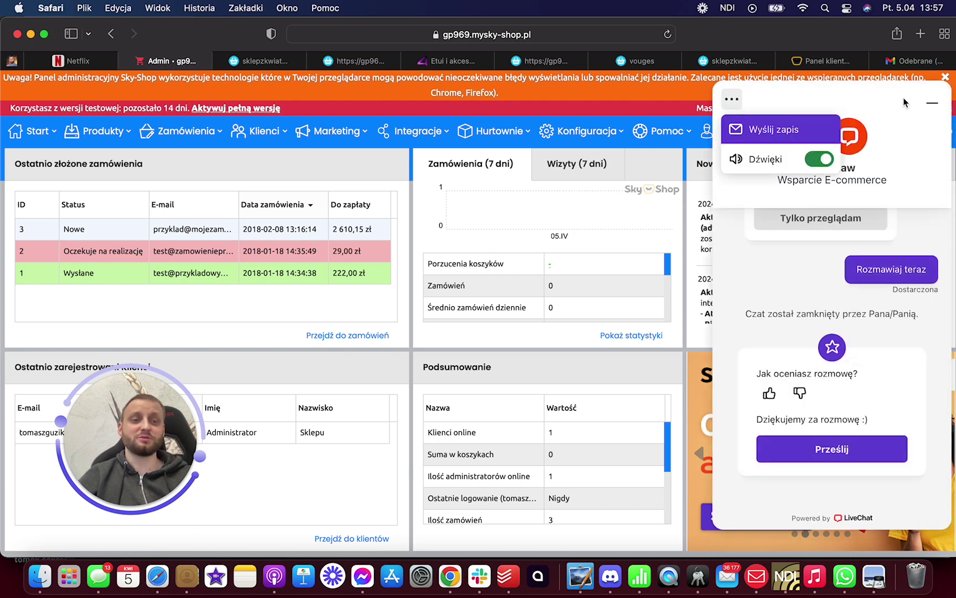
pyautogui.click(932, 102)
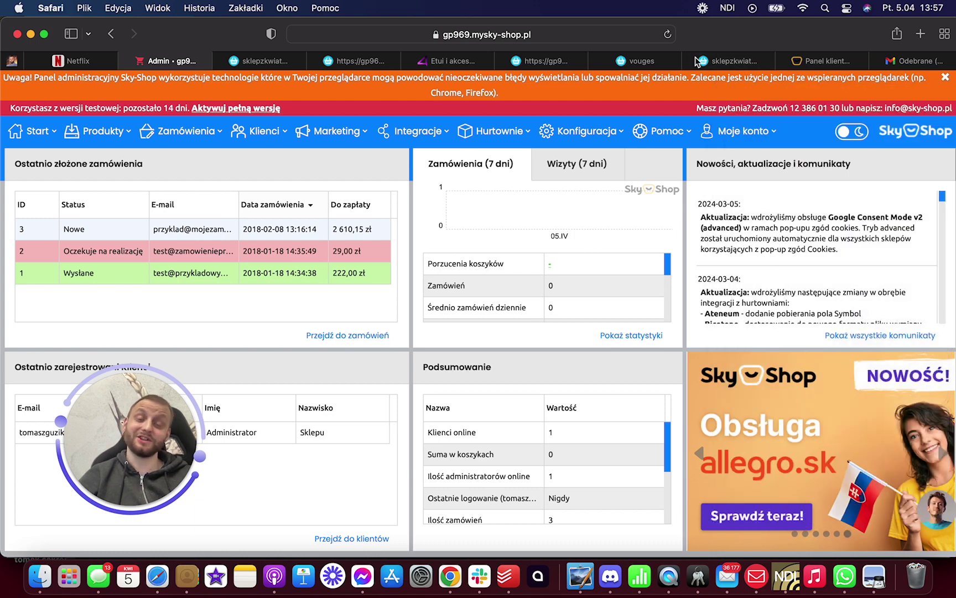